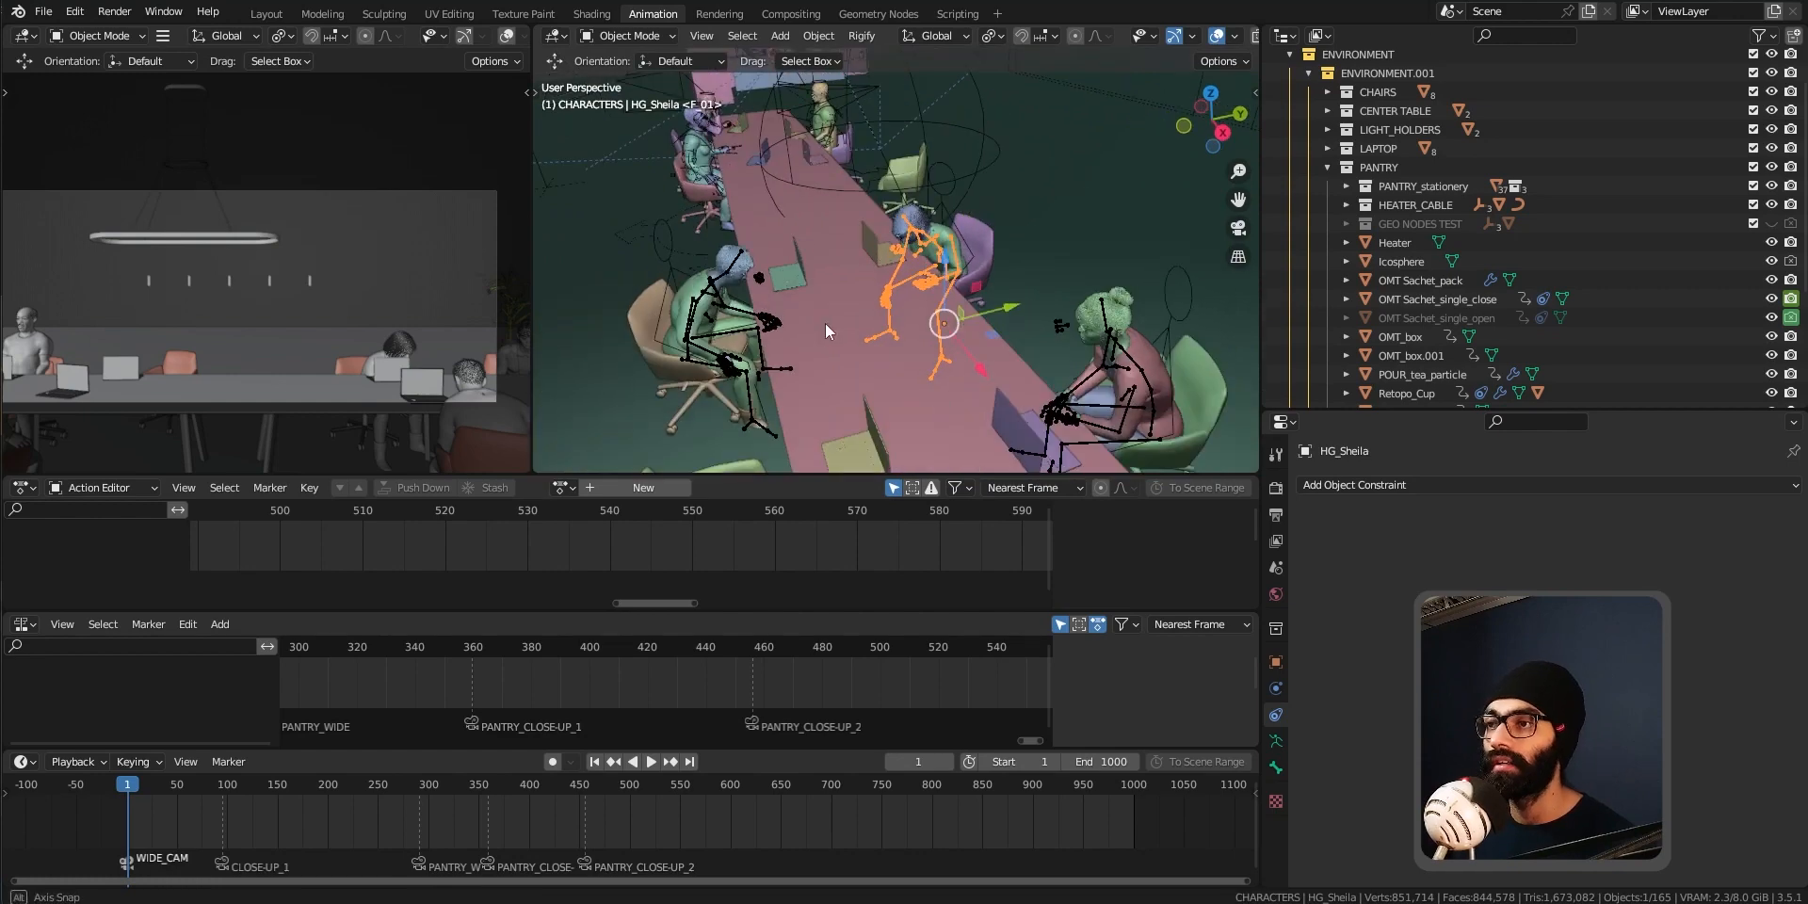
Examine the rigged characters seated around the conference table in a maximized 3D viewport
middle_drag(899, 350, 947, 387)
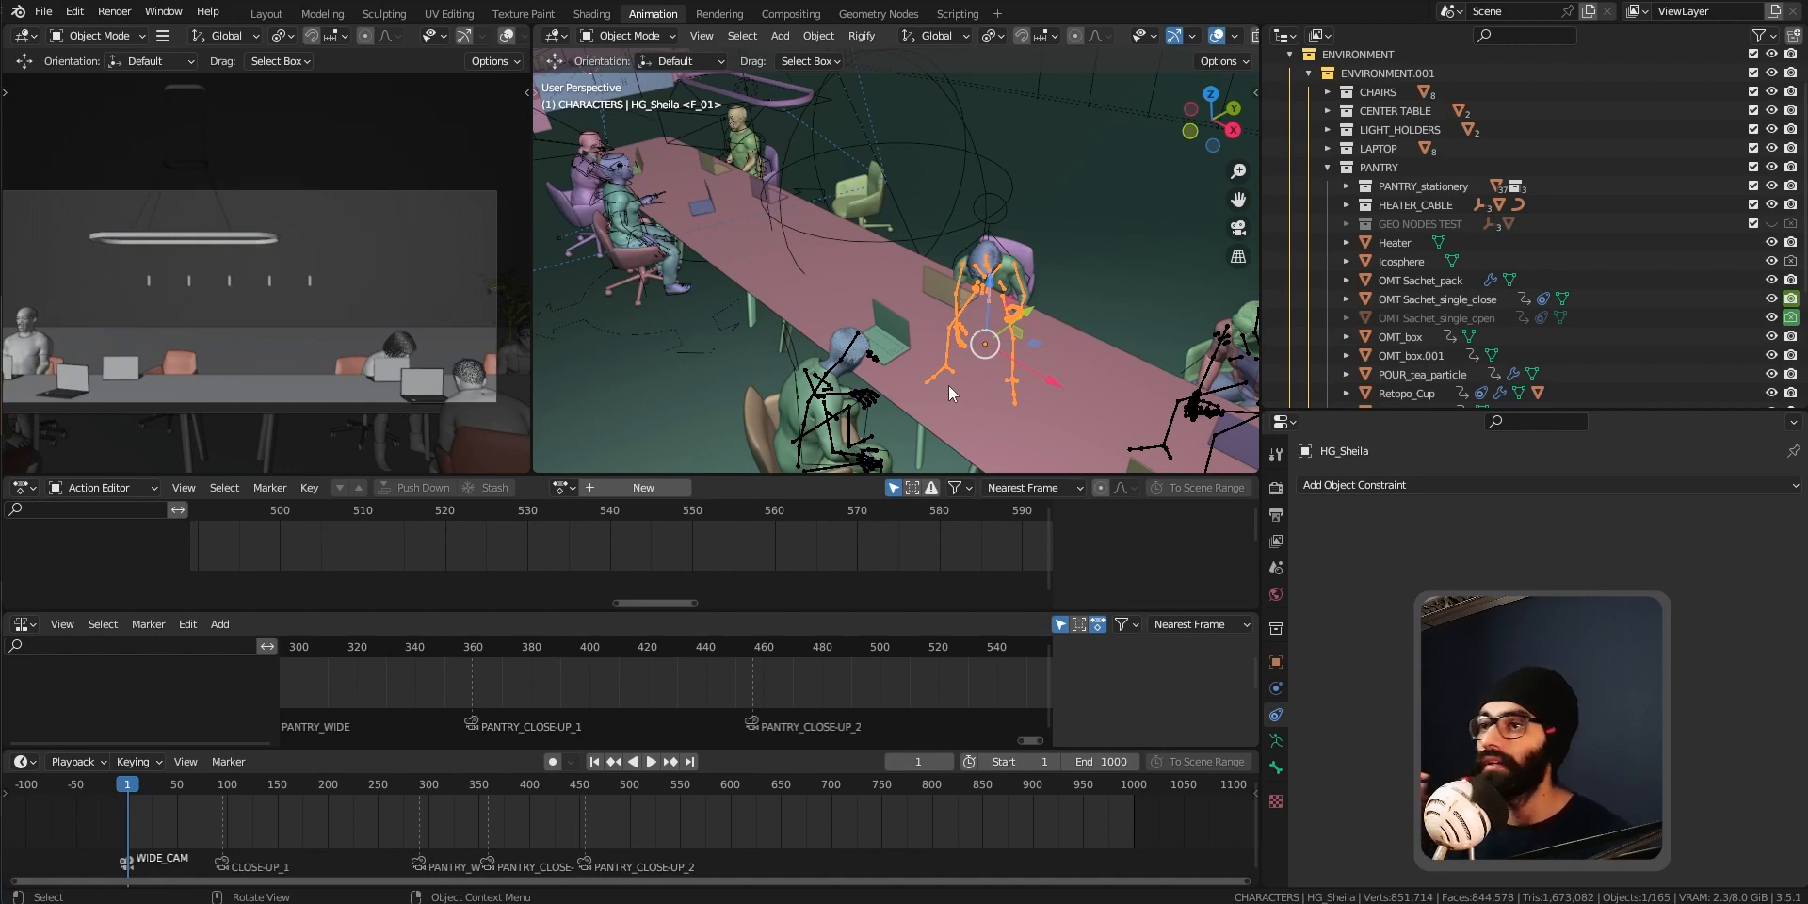
middle_drag(947, 386, 803, 301)
key(ctrl+space)
middle_drag(921, 528, 880, 691)
middle_drag(840, 587, 1313, 556)
shift+middle_drag(727, 307, 998, 393)
middle_drag(725, 301, 527, 444)
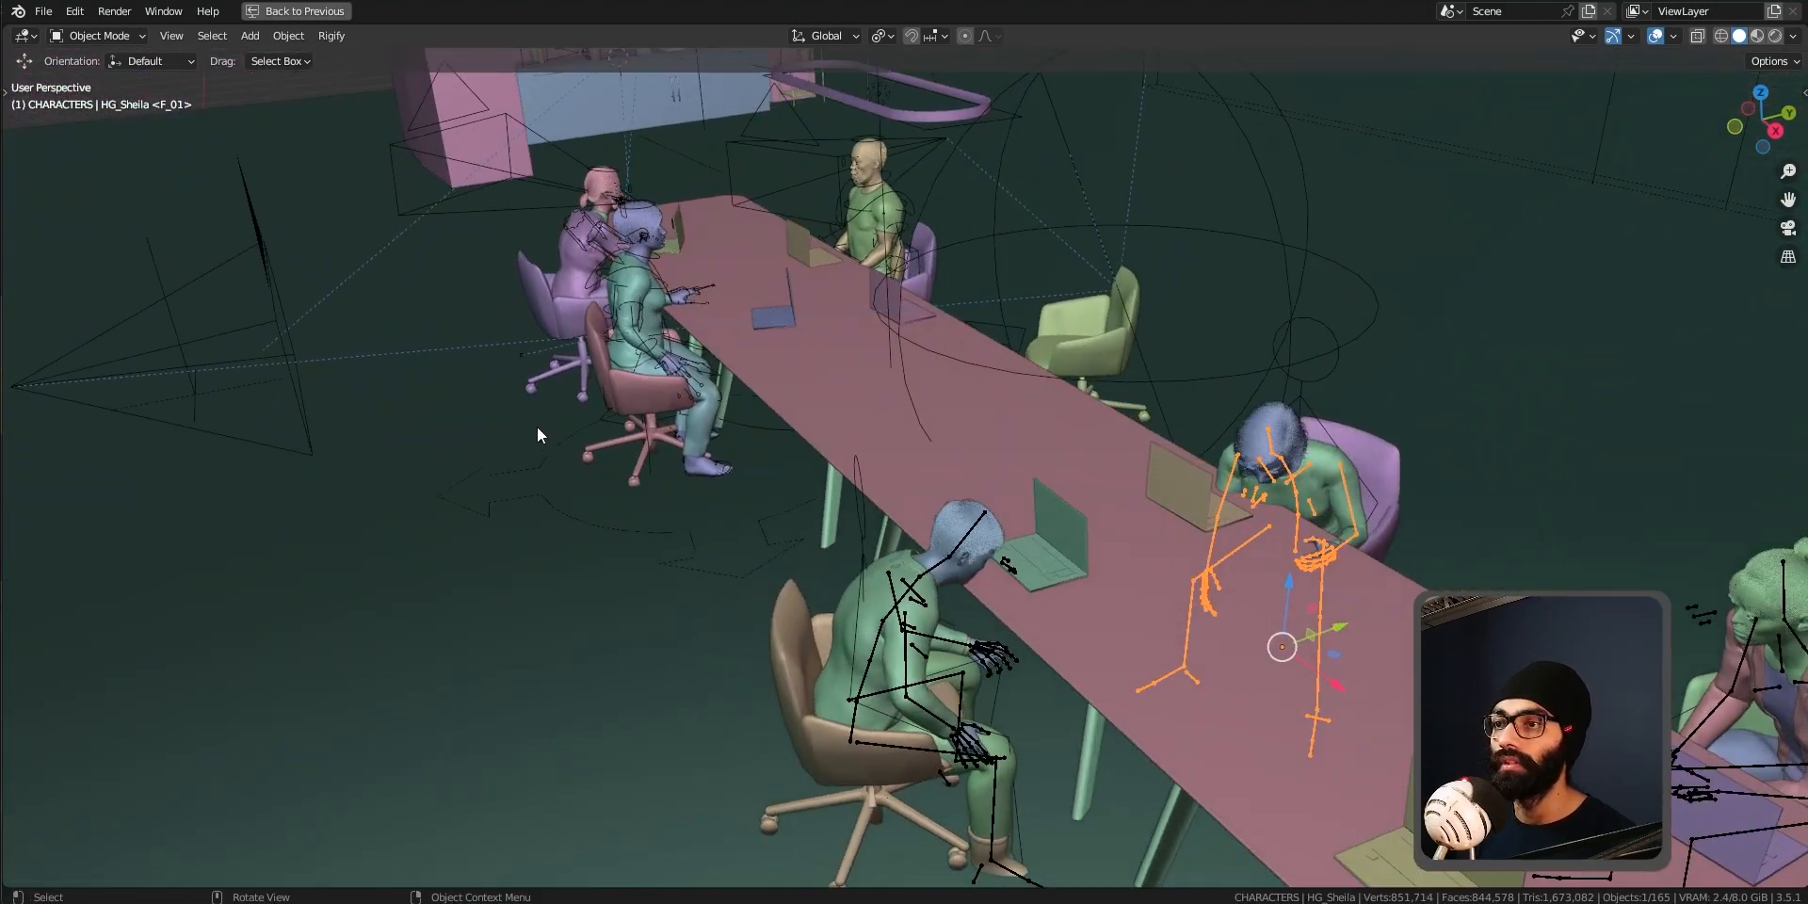
scroll(640, 306, up, 3)
shift+middle_drag(643, 360, 719, 469)
Select the head bone of the pink character seated at the table's far end and save the file
click(811, 364)
middle_drag(832, 522, 1015, 531)
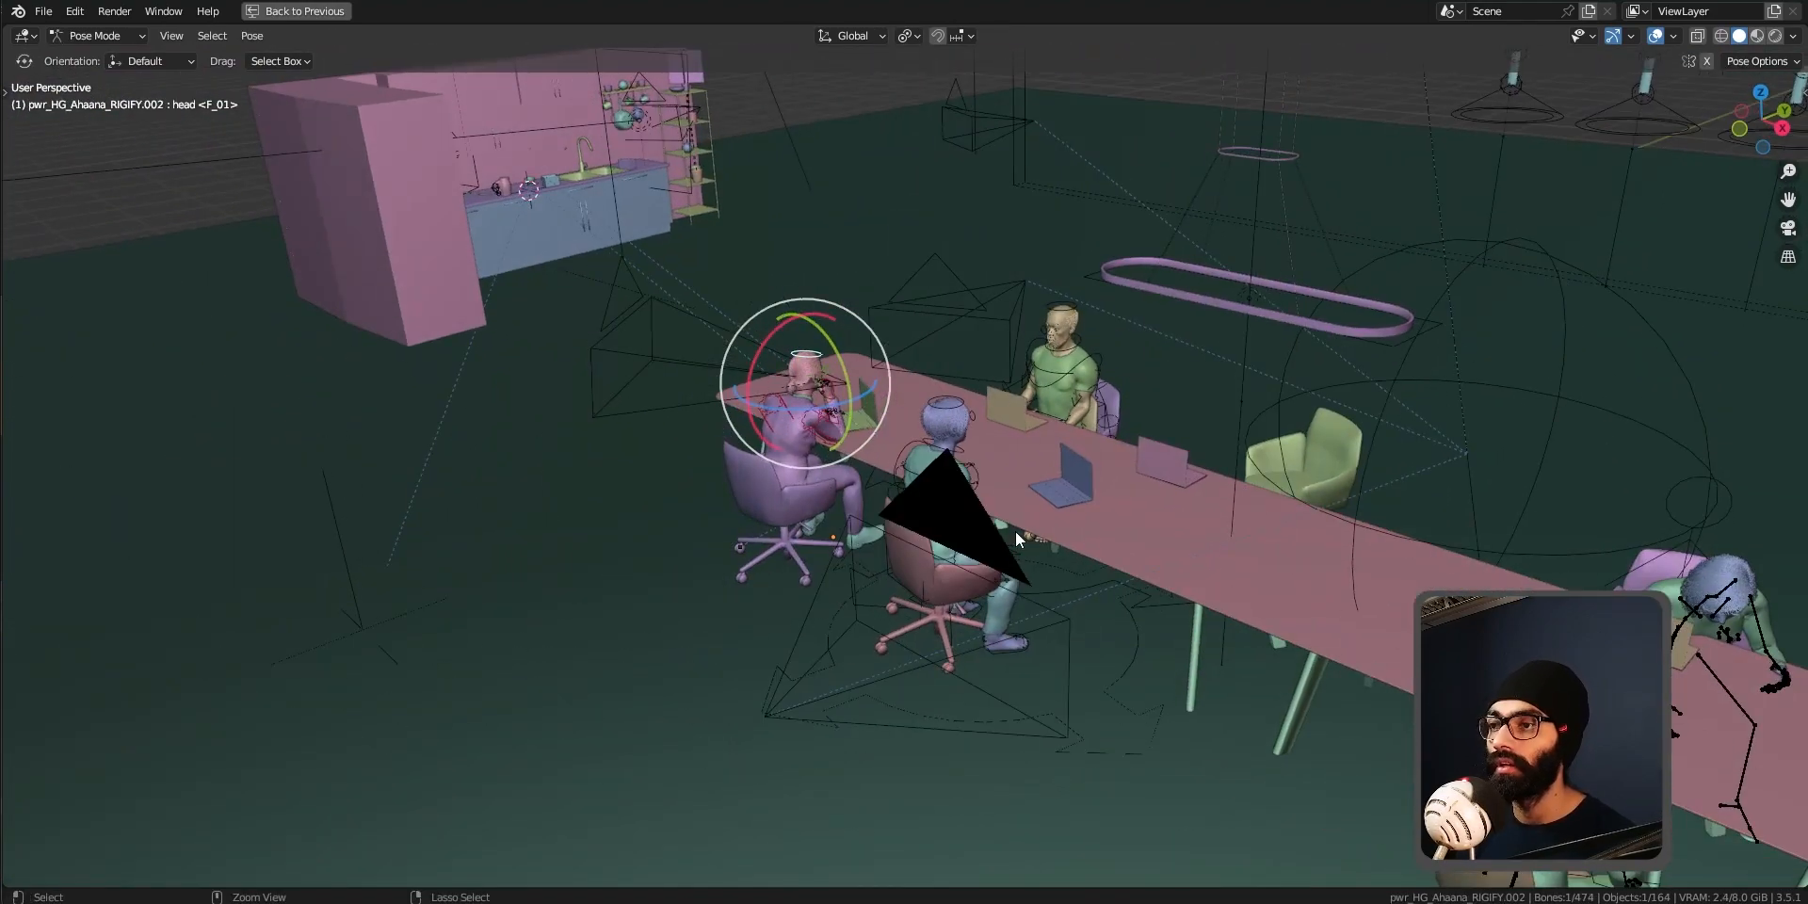
key(ctrl+s)
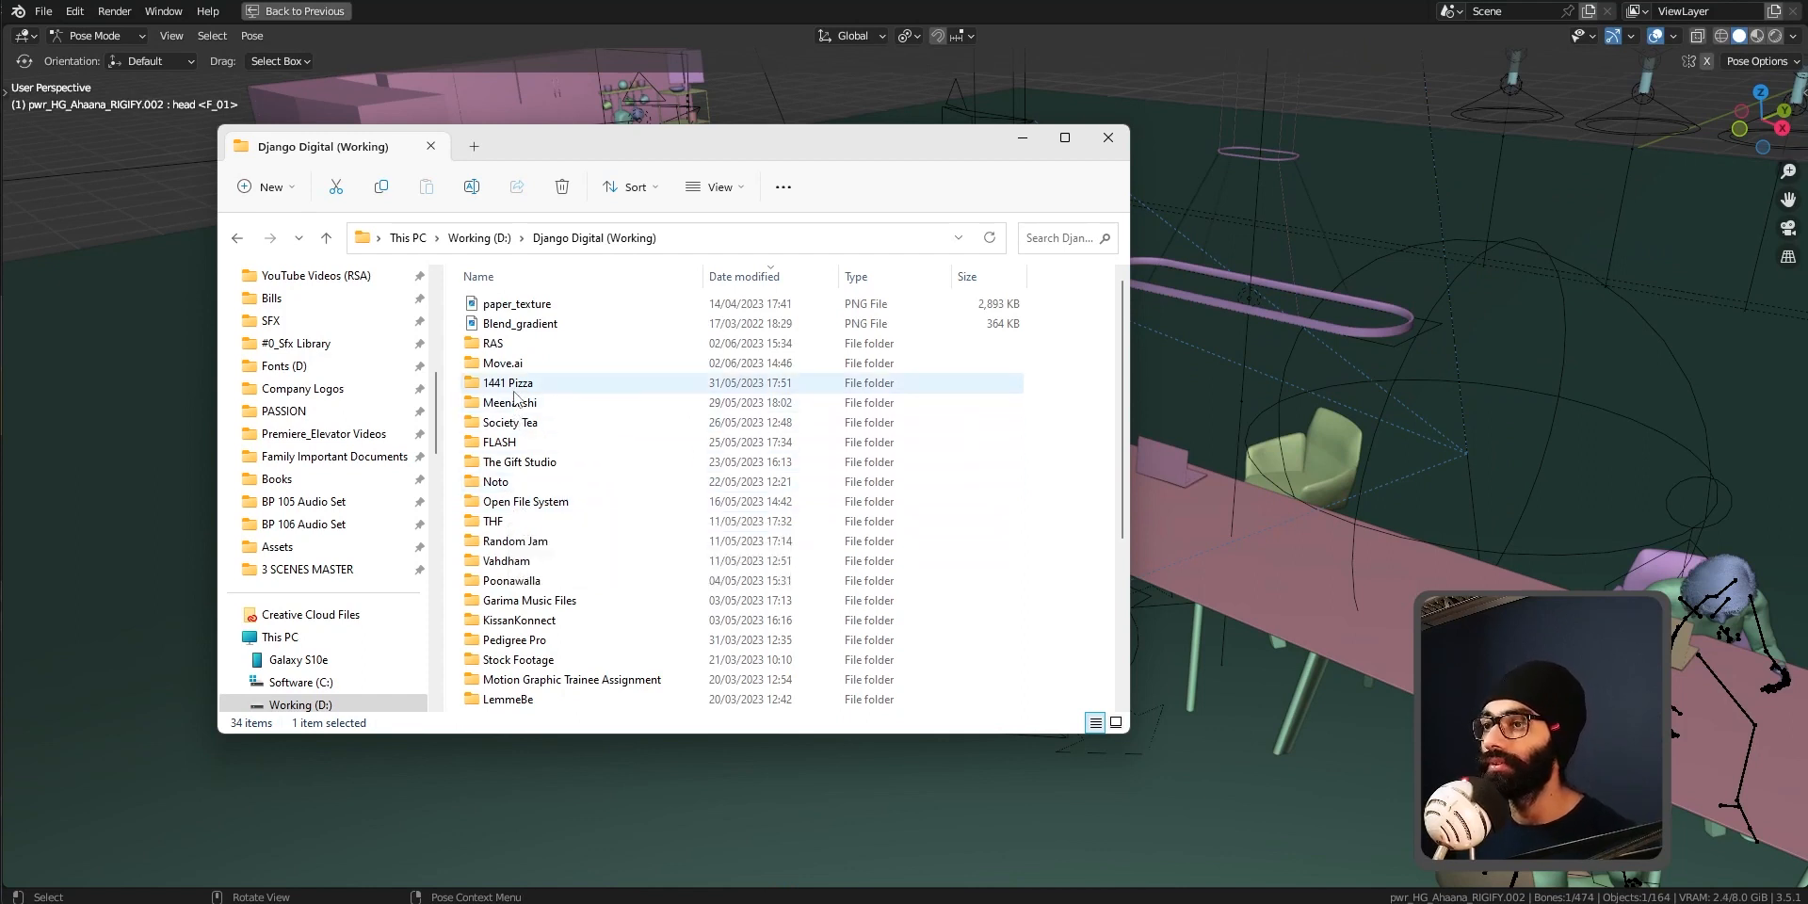
In File Explorer, open the folder Society Tea > OMT Travel Pack Video 2 > blend > Office Scene
double_click(540, 430)
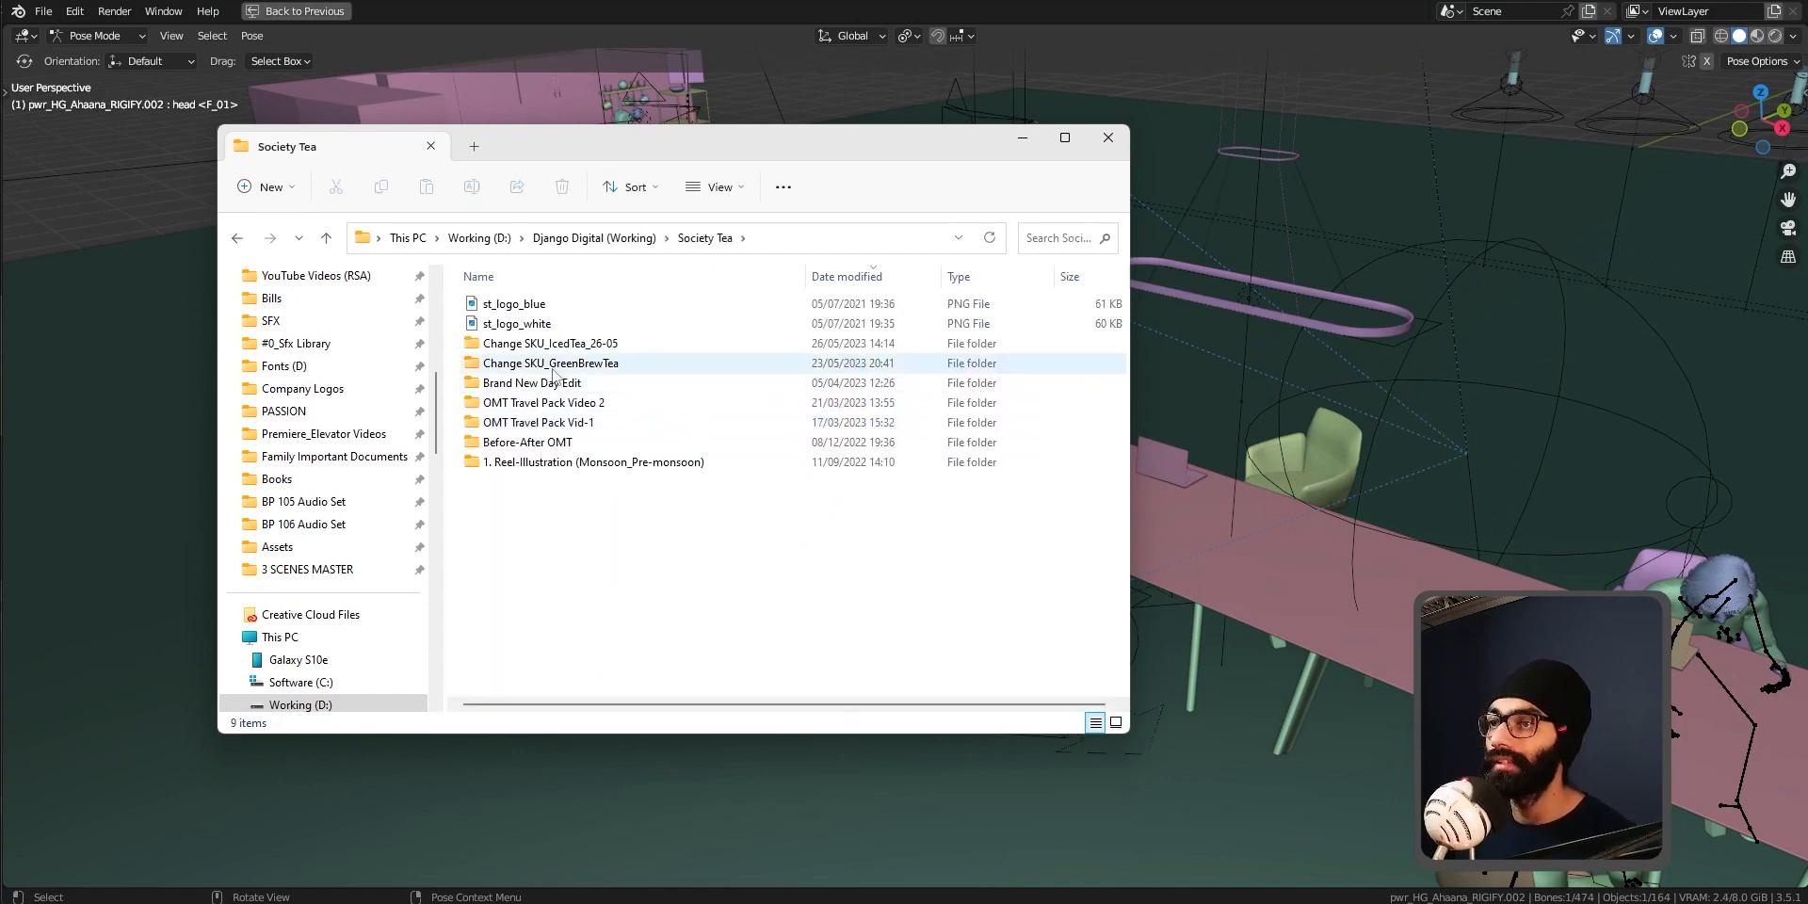
double_click(559, 408)
double_click(537, 324)
double_click(535, 306)
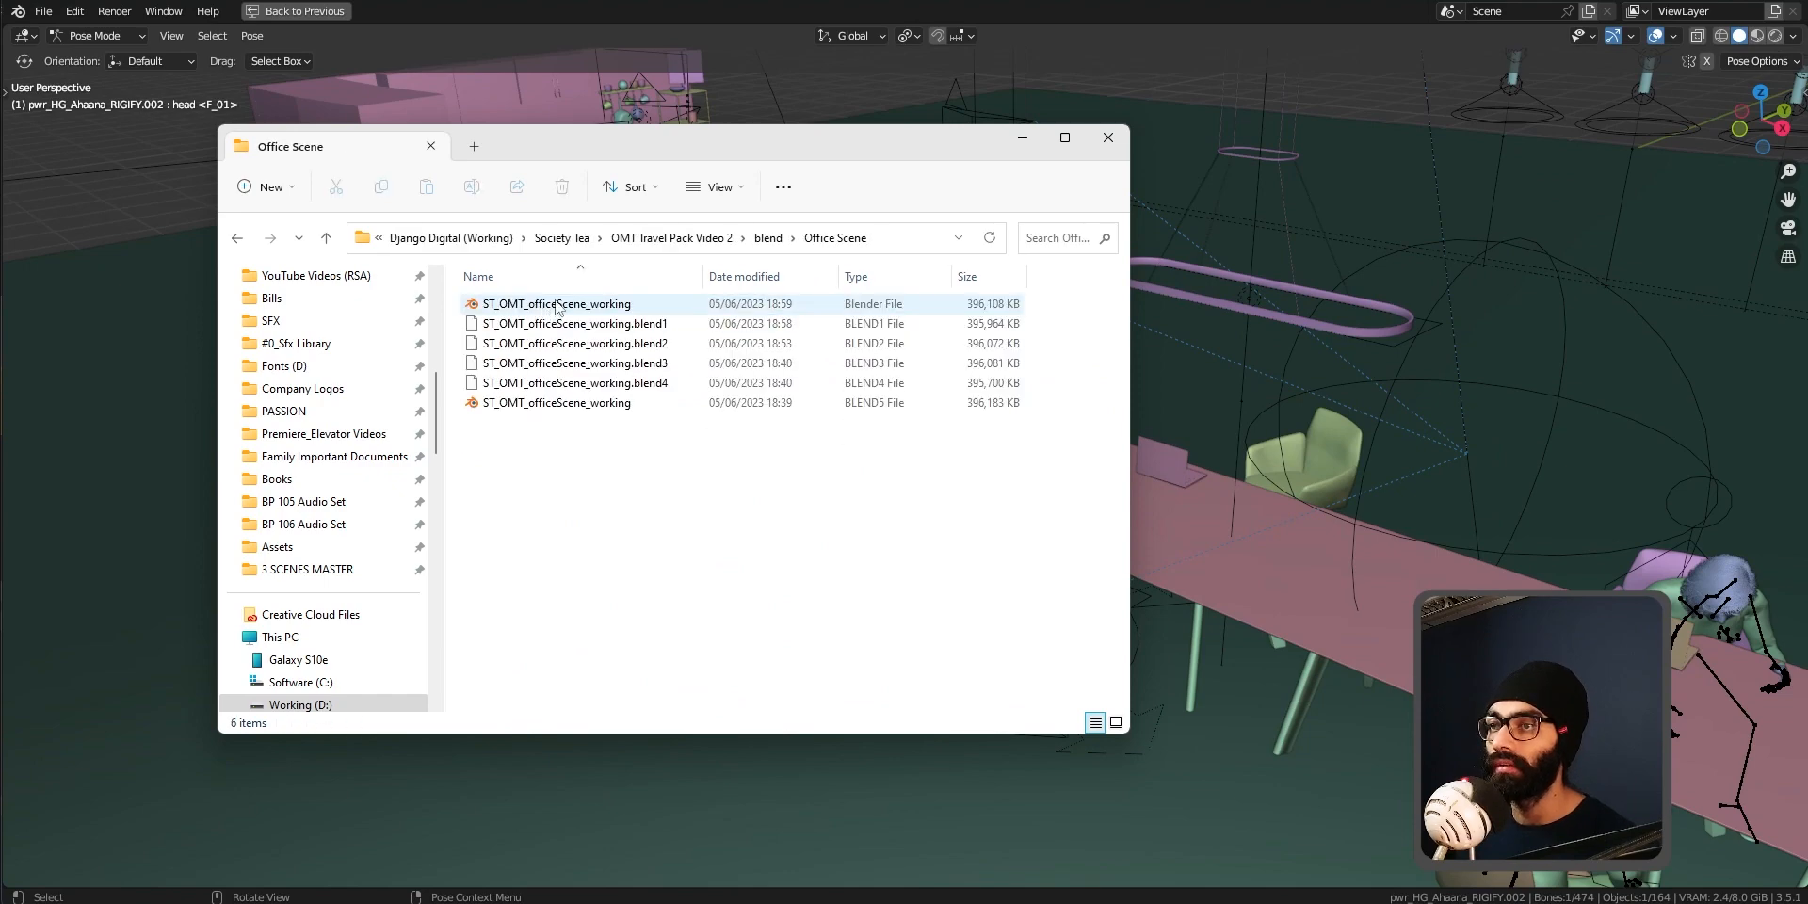
Compare the file properties of the current ST_OMT_officeScene_working blend file with those of its BLEND5 backup
click(556, 304)
key(alt+Return)
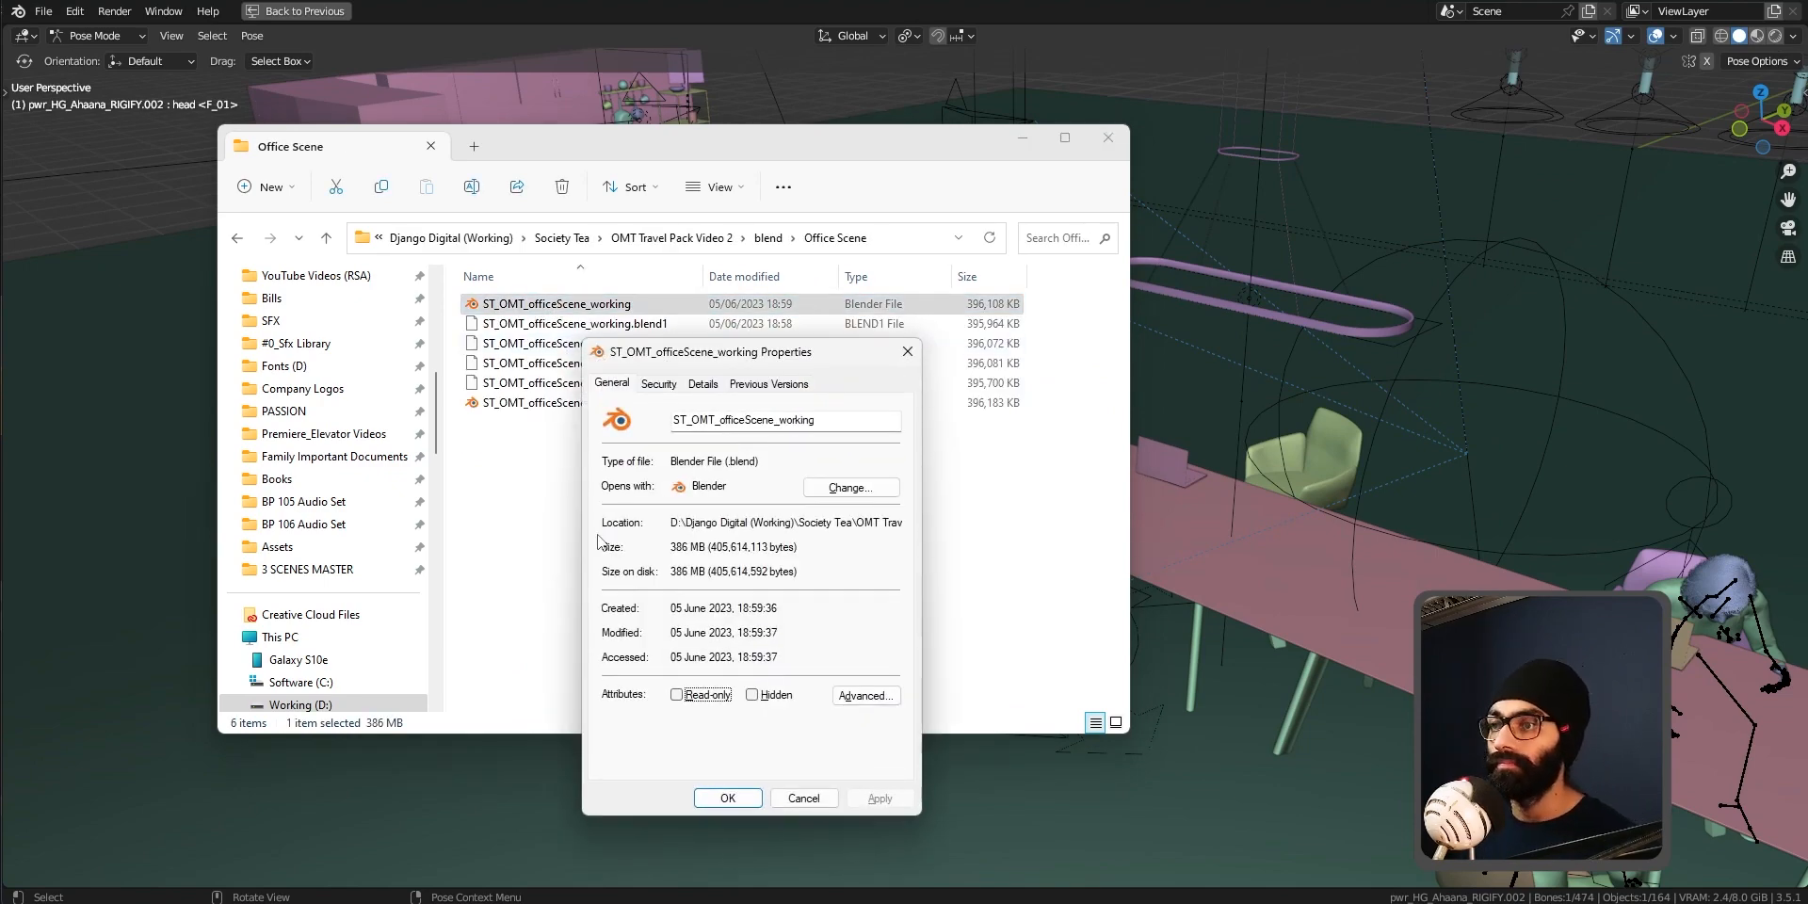
key(Escape)
click(598, 403)
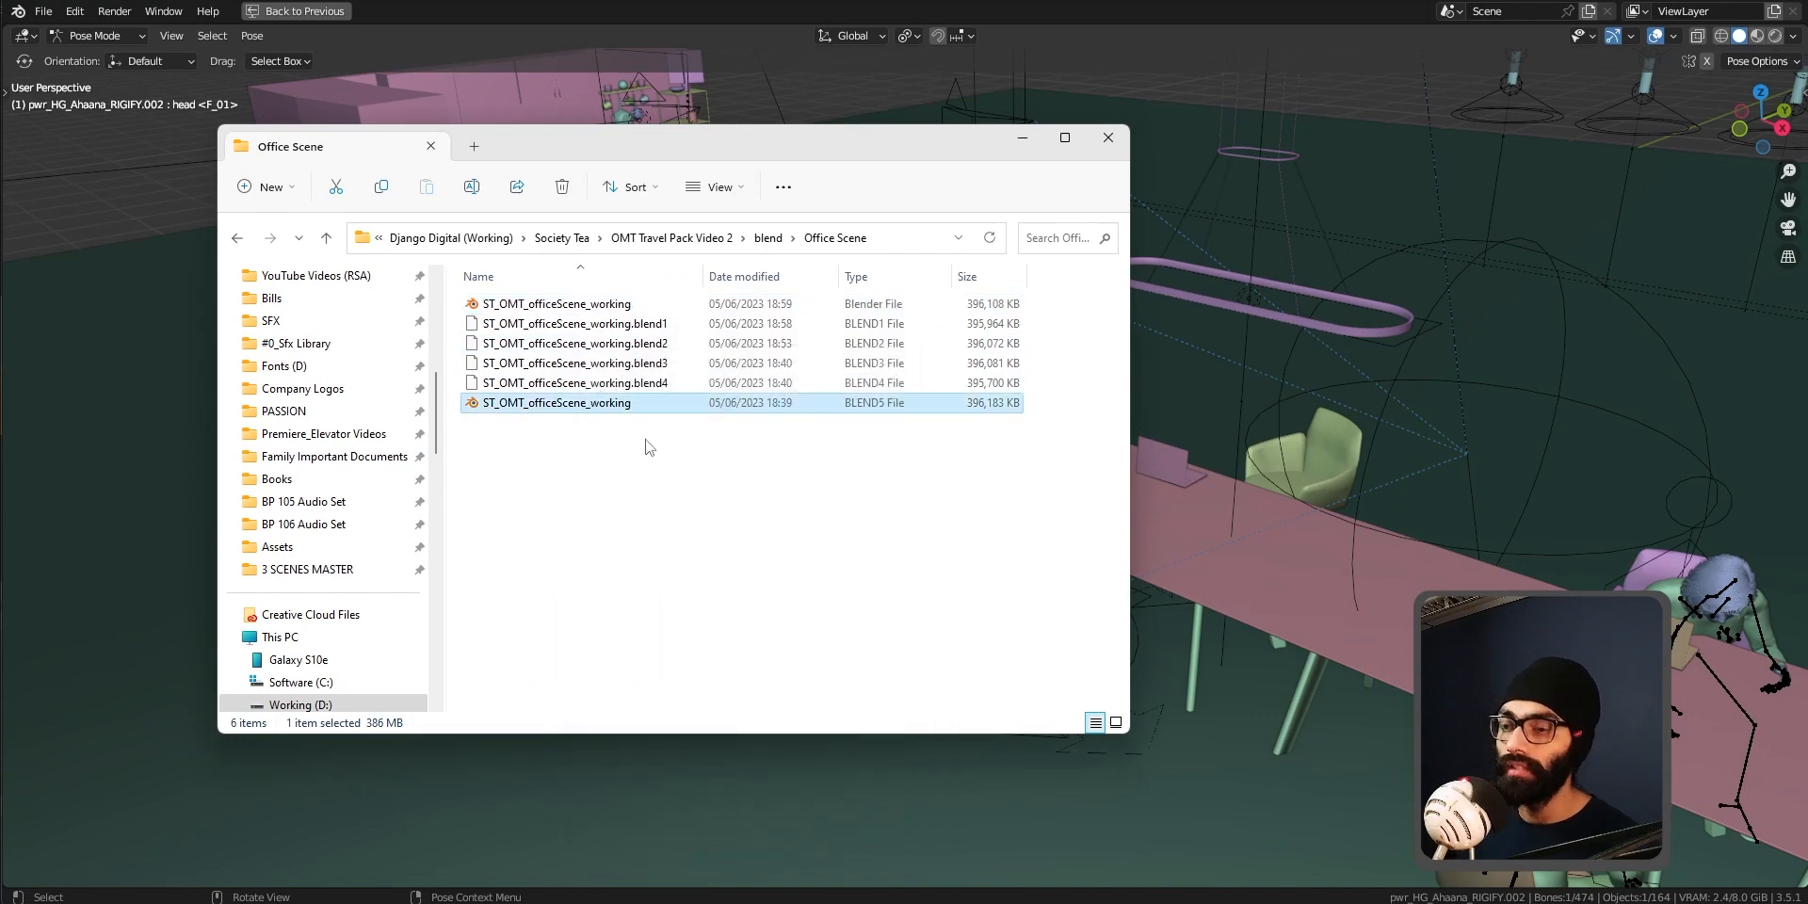
key(alt+Return)
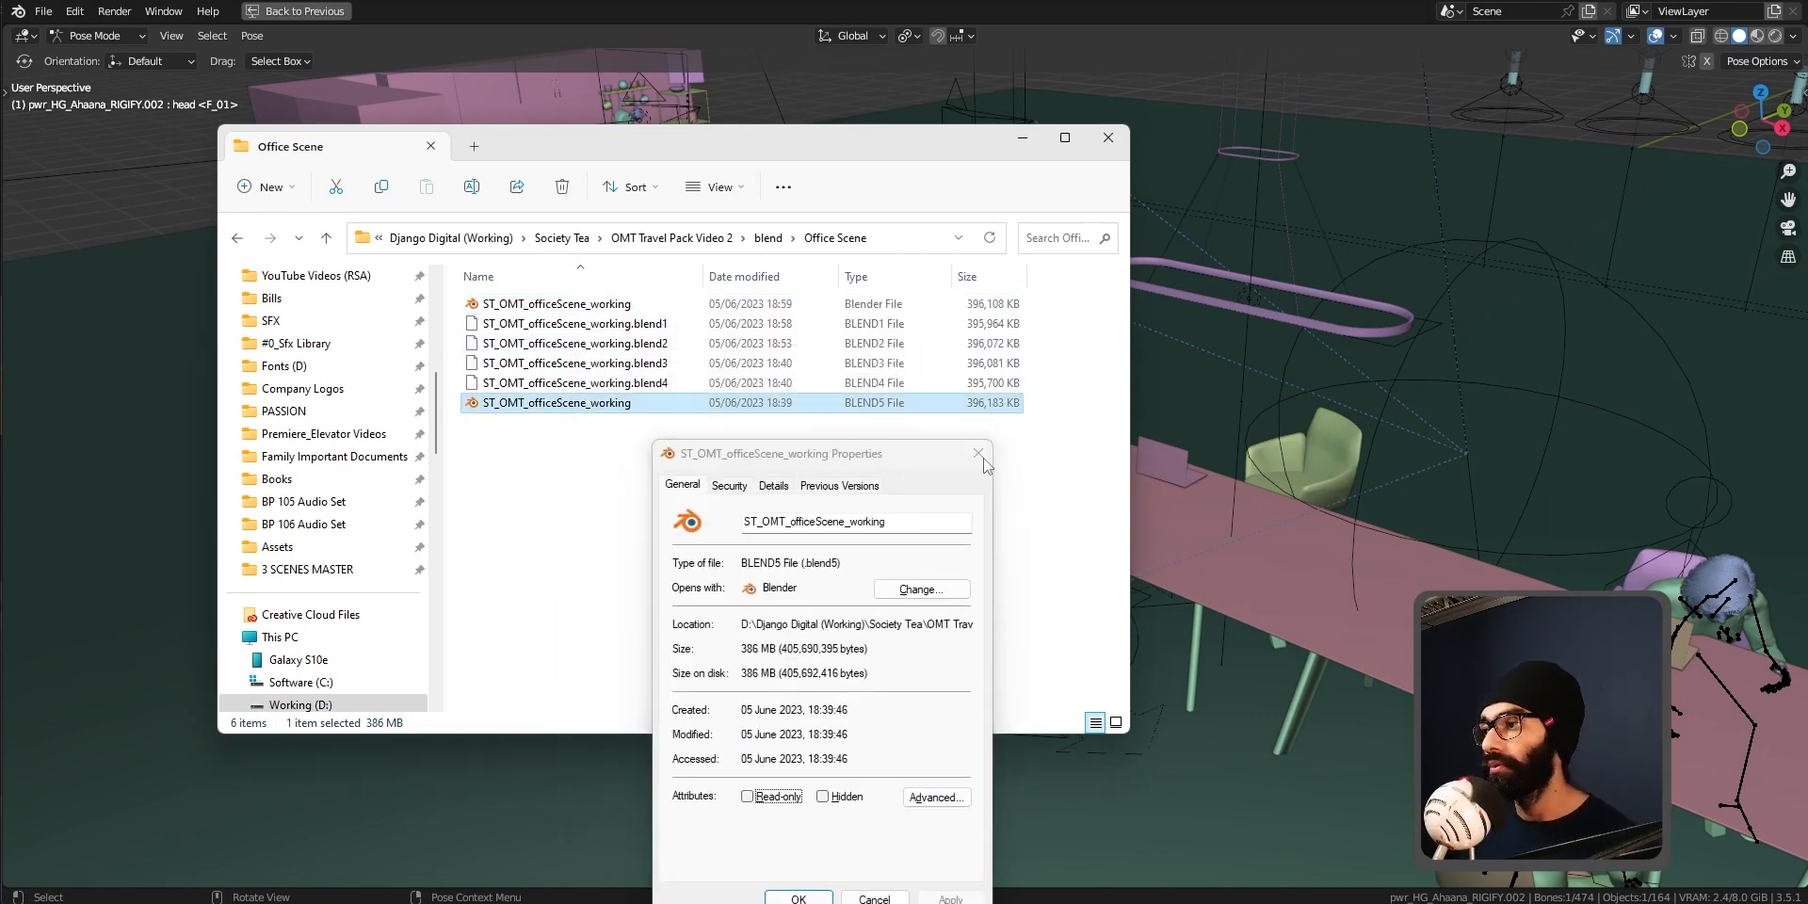
click(978, 454)
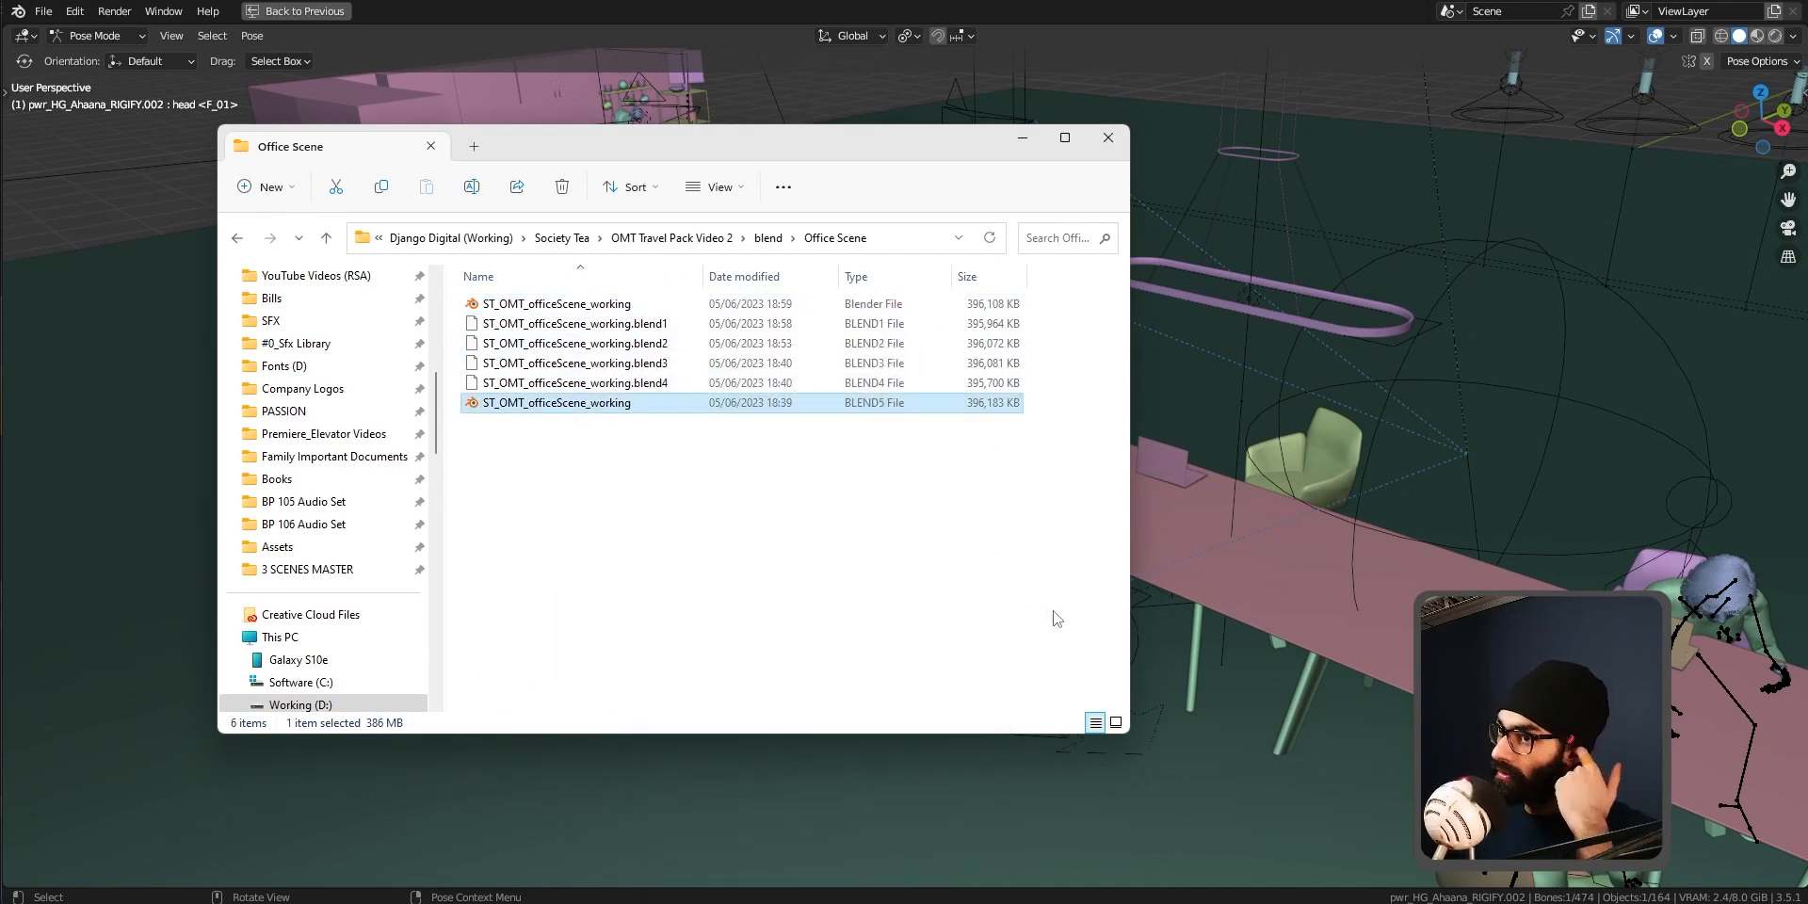
click(588, 307)
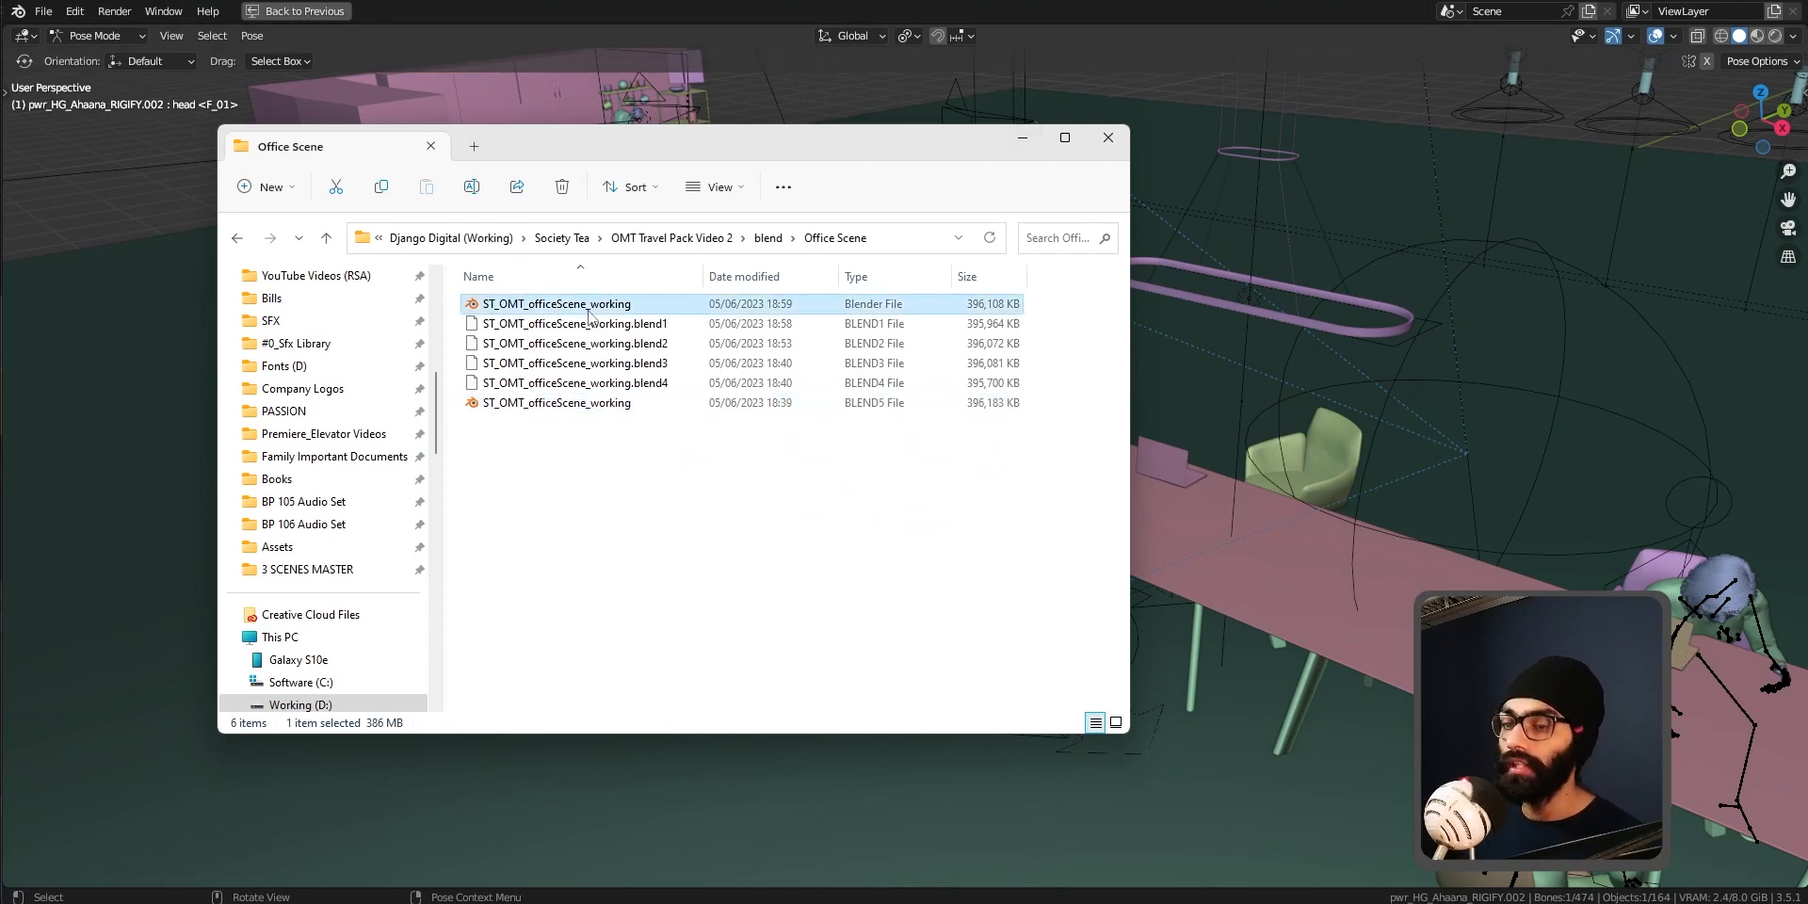
key(alt+Return)
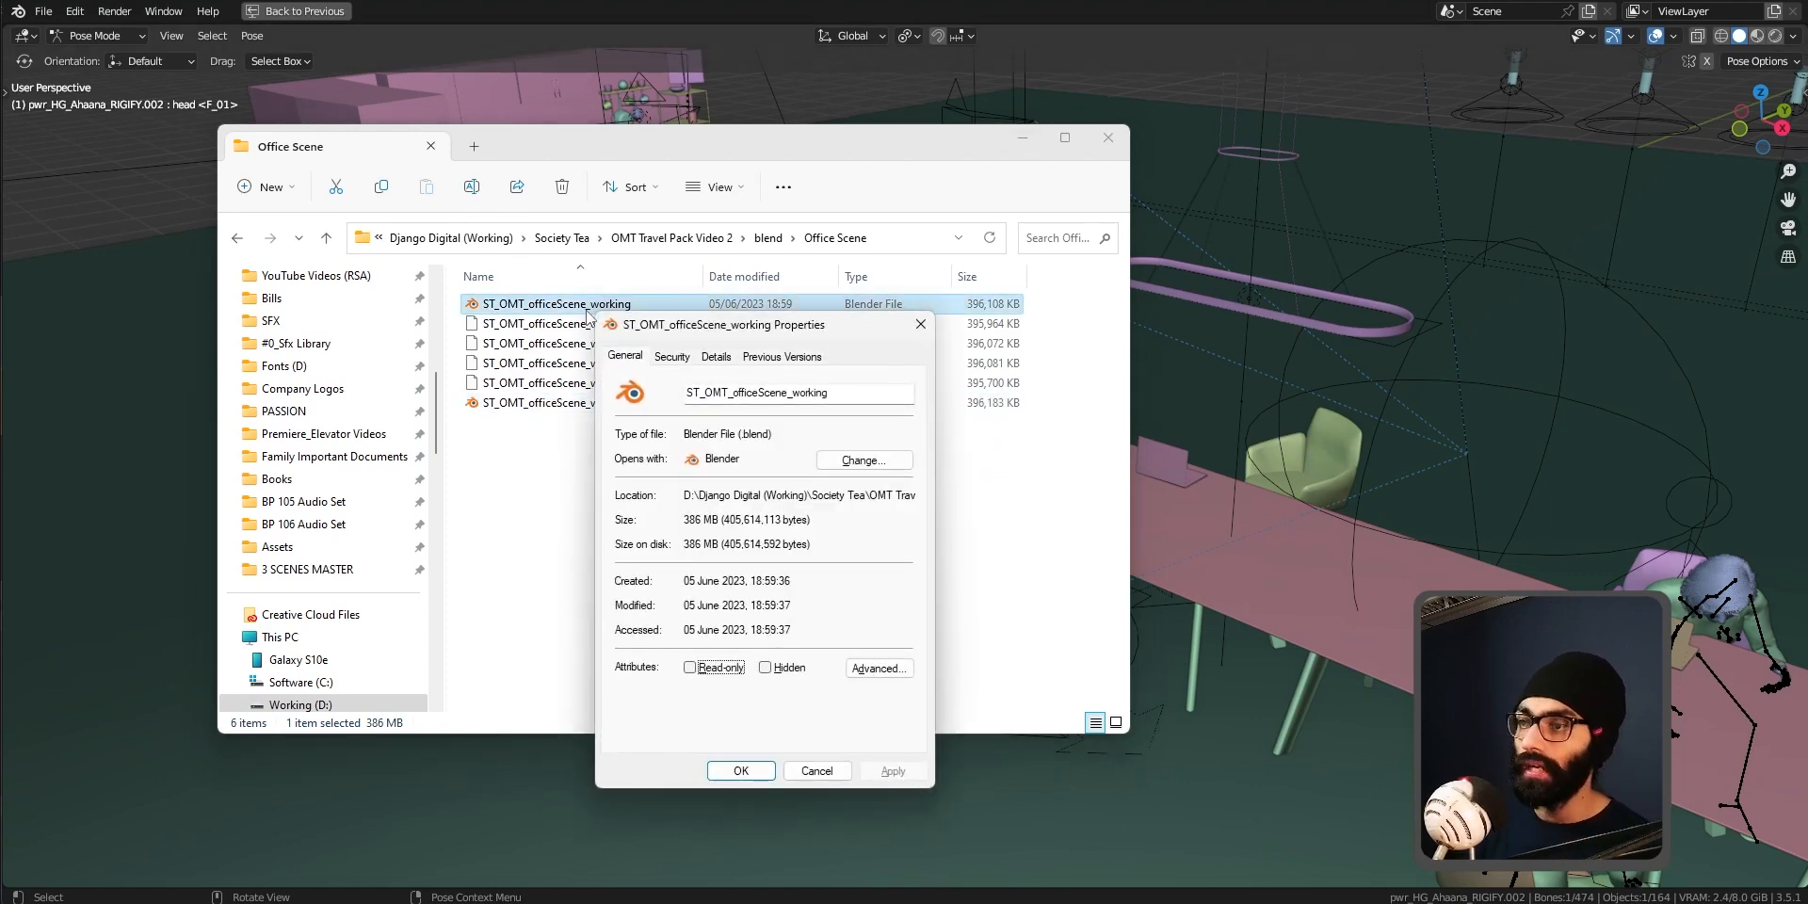
click(920, 324)
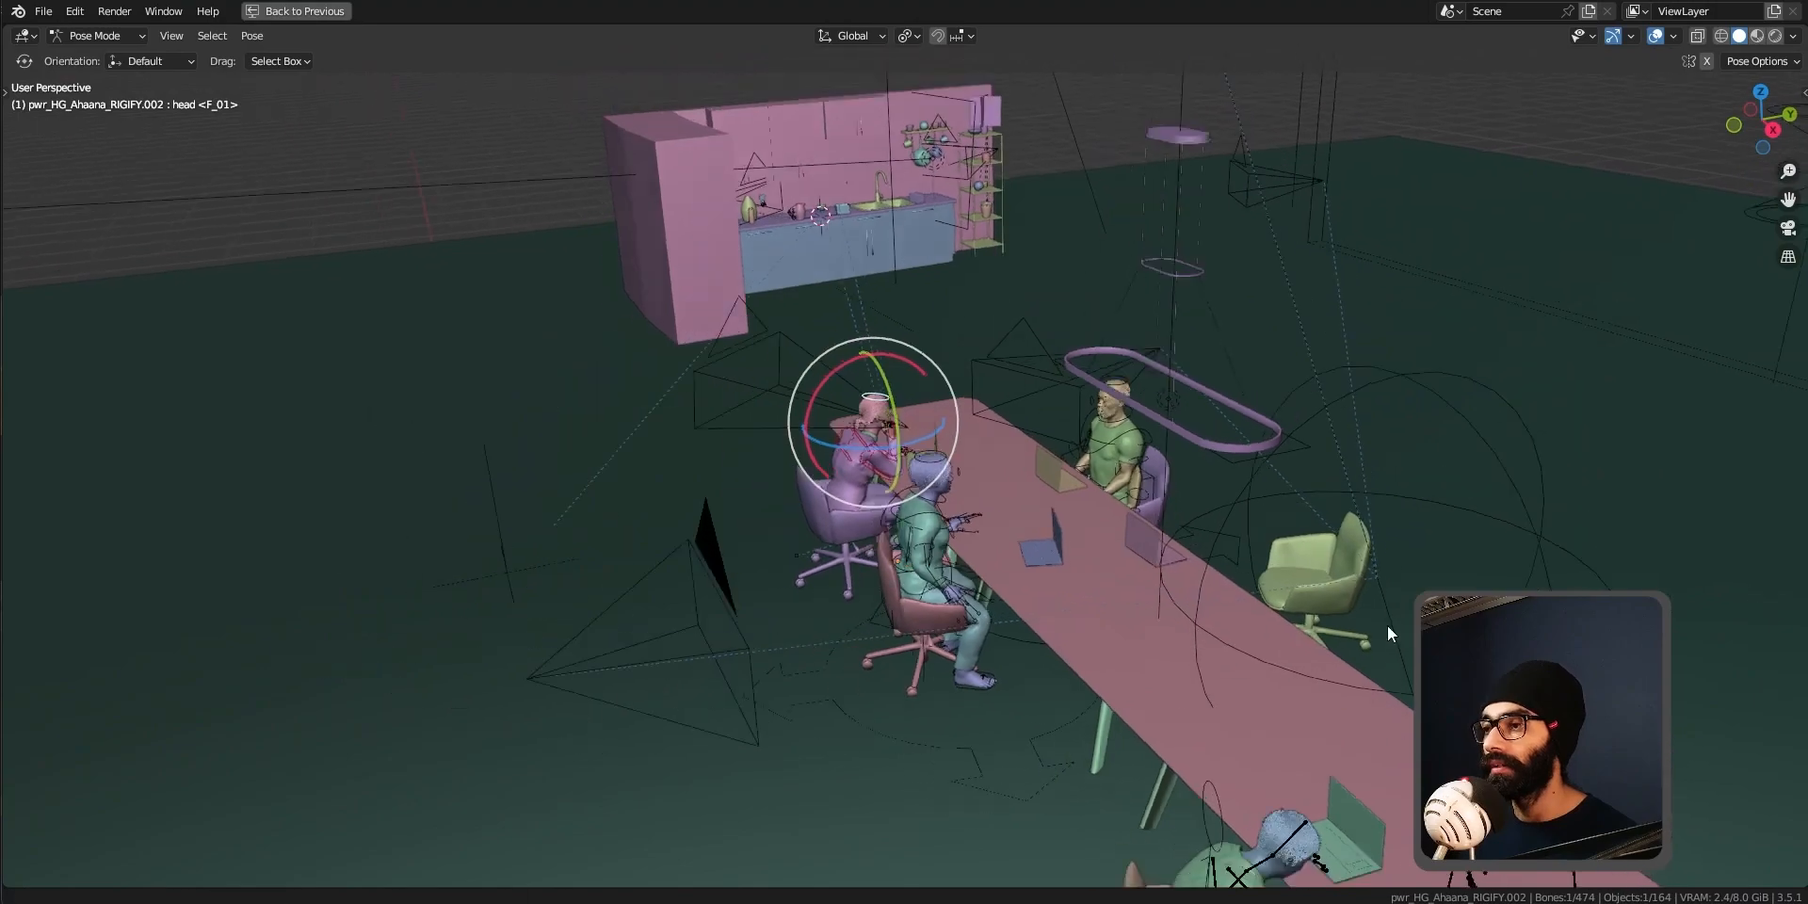
In Blender, select the armature of the character leaning on the table beside the beige laptop and save the file
middle_drag(1387, 625, 1150, 607)
click(1252, 471)
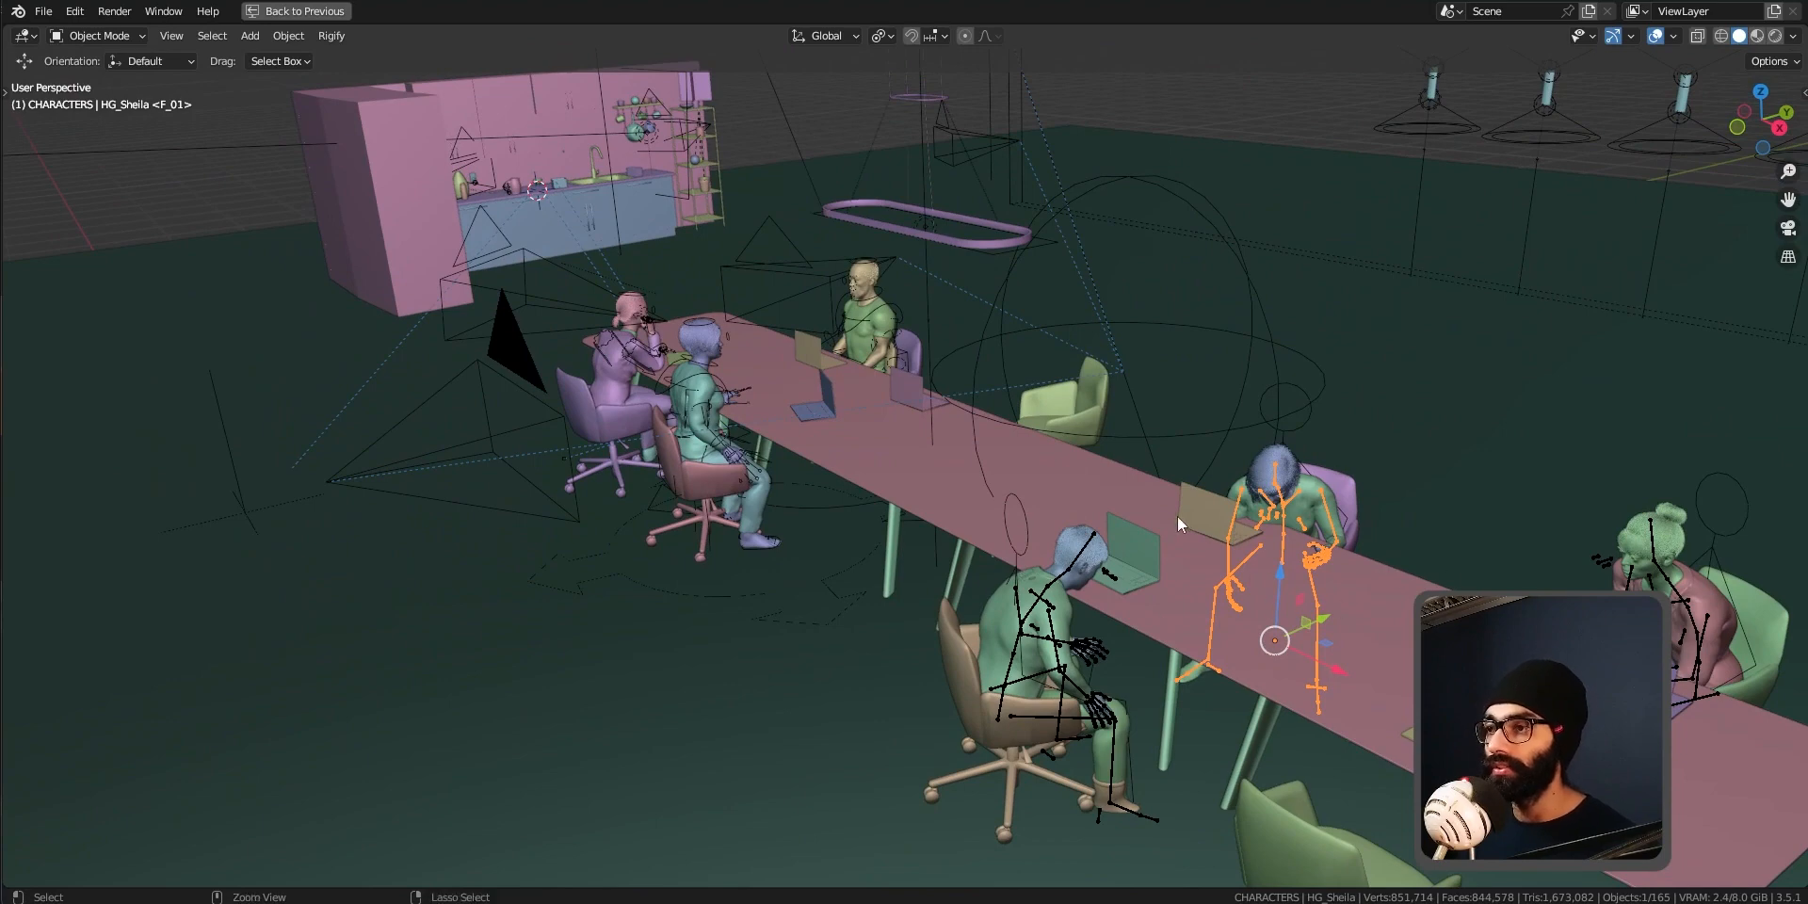
key(ctrl+s)
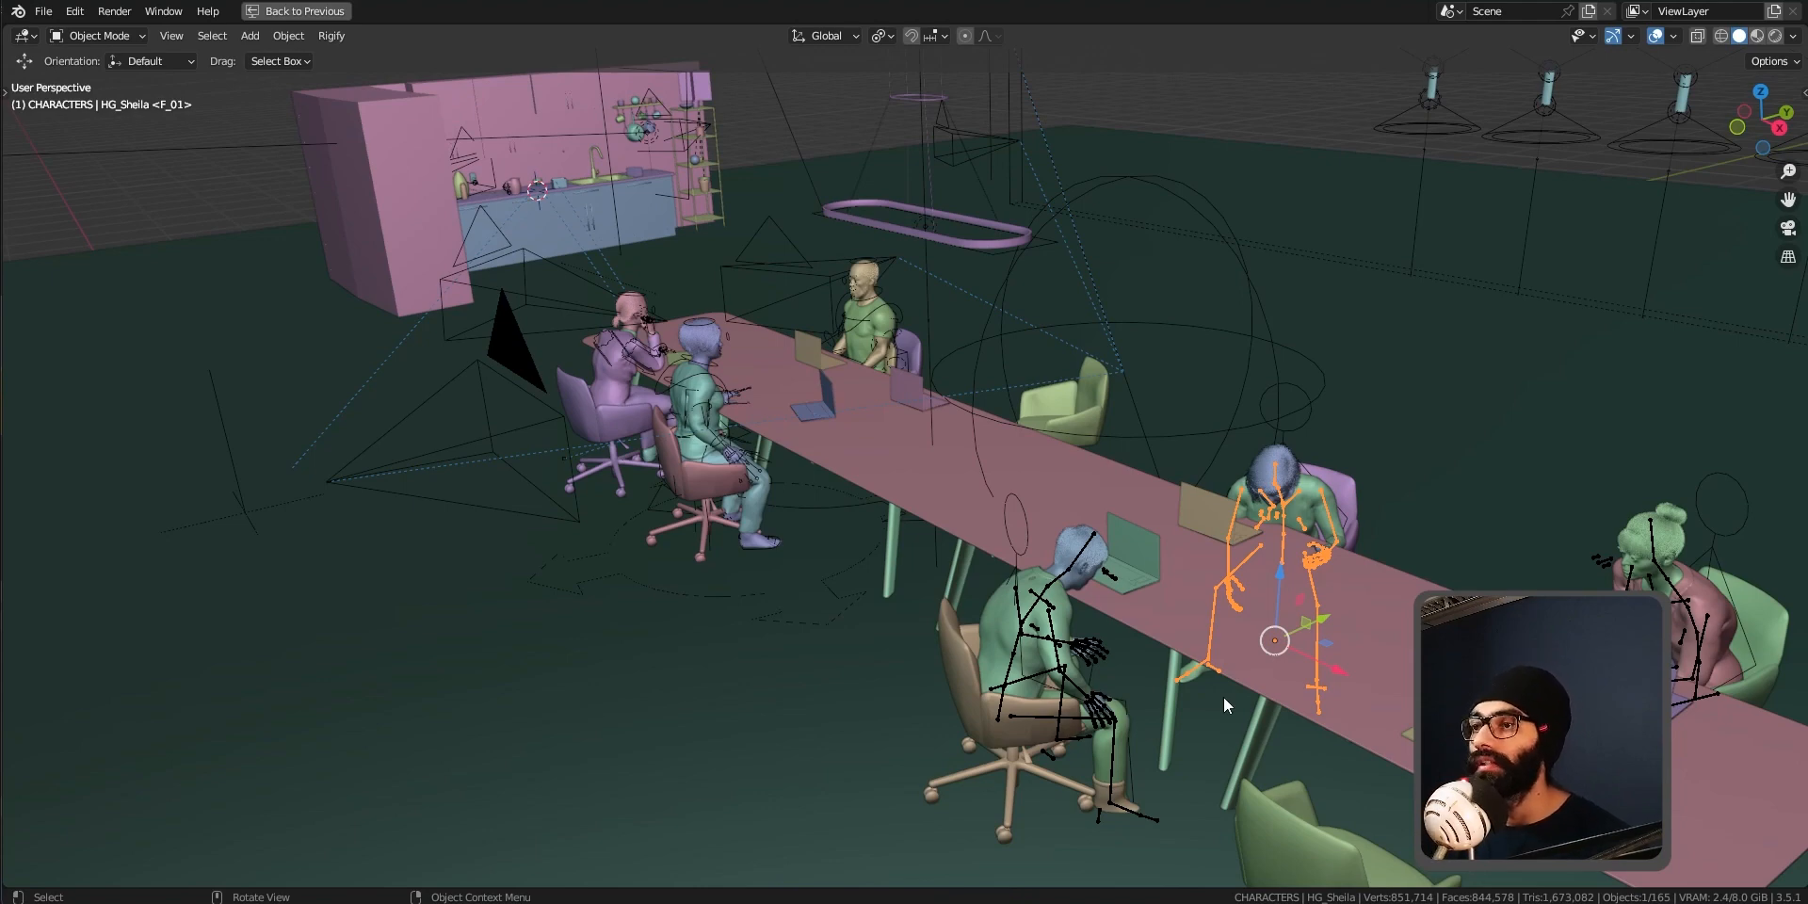
Restore the multi-editor layout, enlarge the Outliner and collapse the PANTRY, ENVIRONMENT.001 and ENVIRONMENT collections
key(ctrl+space)
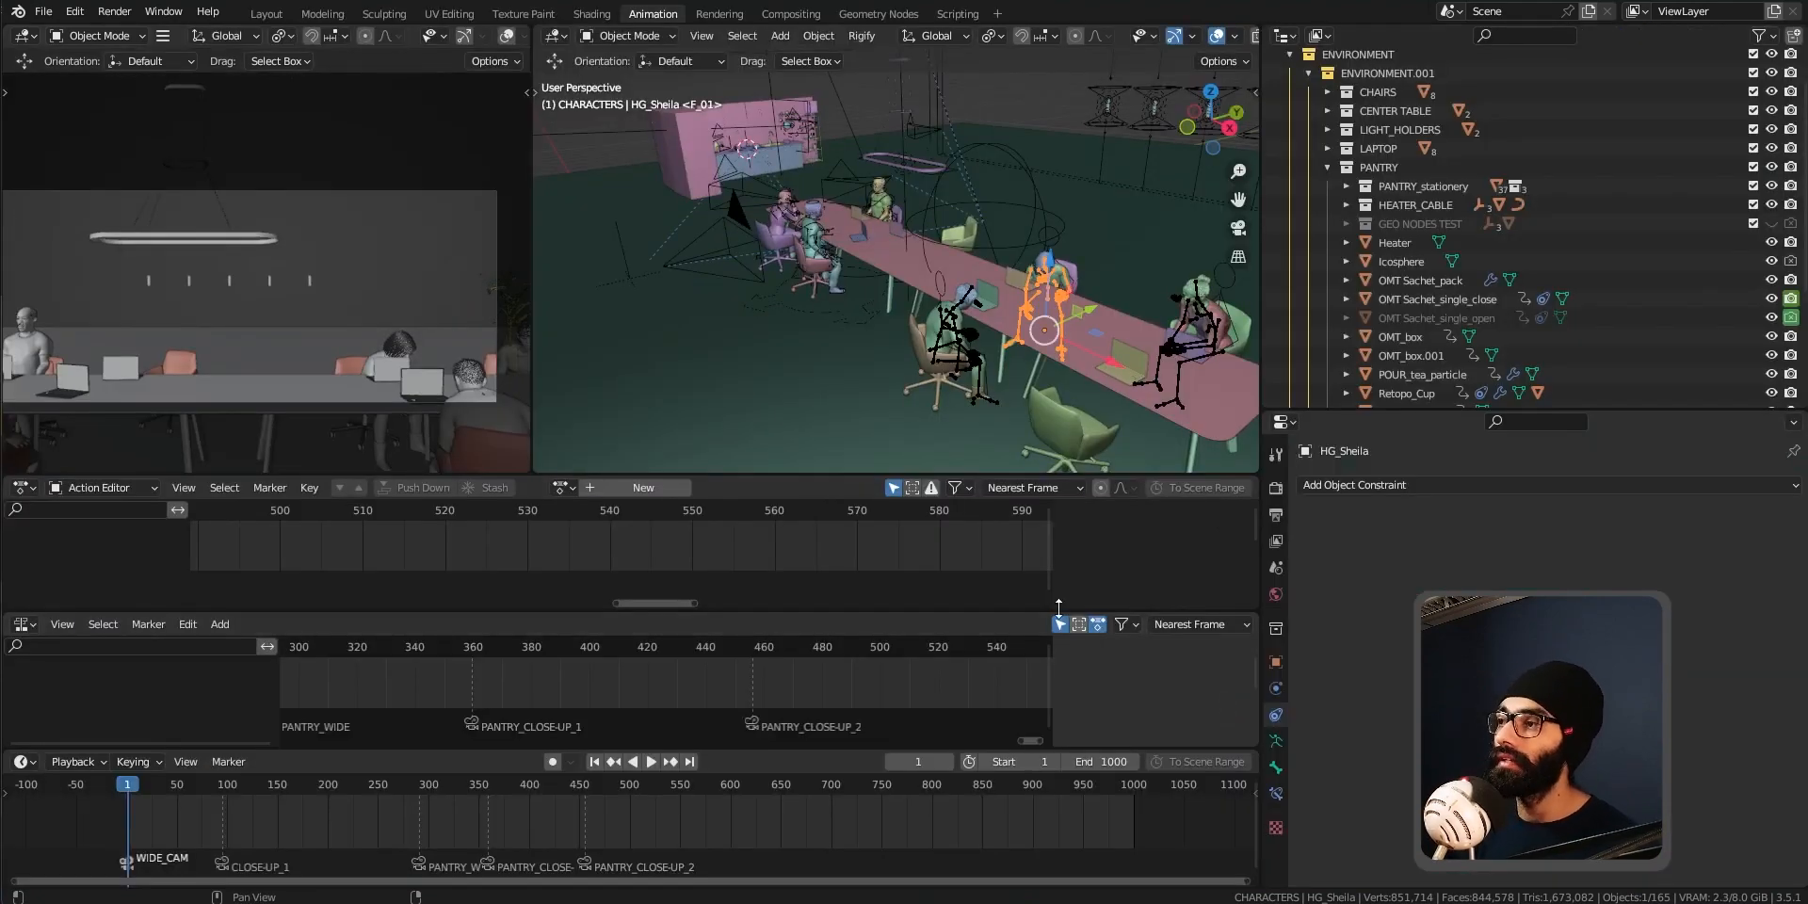
drag(1480, 410, 1481, 617)
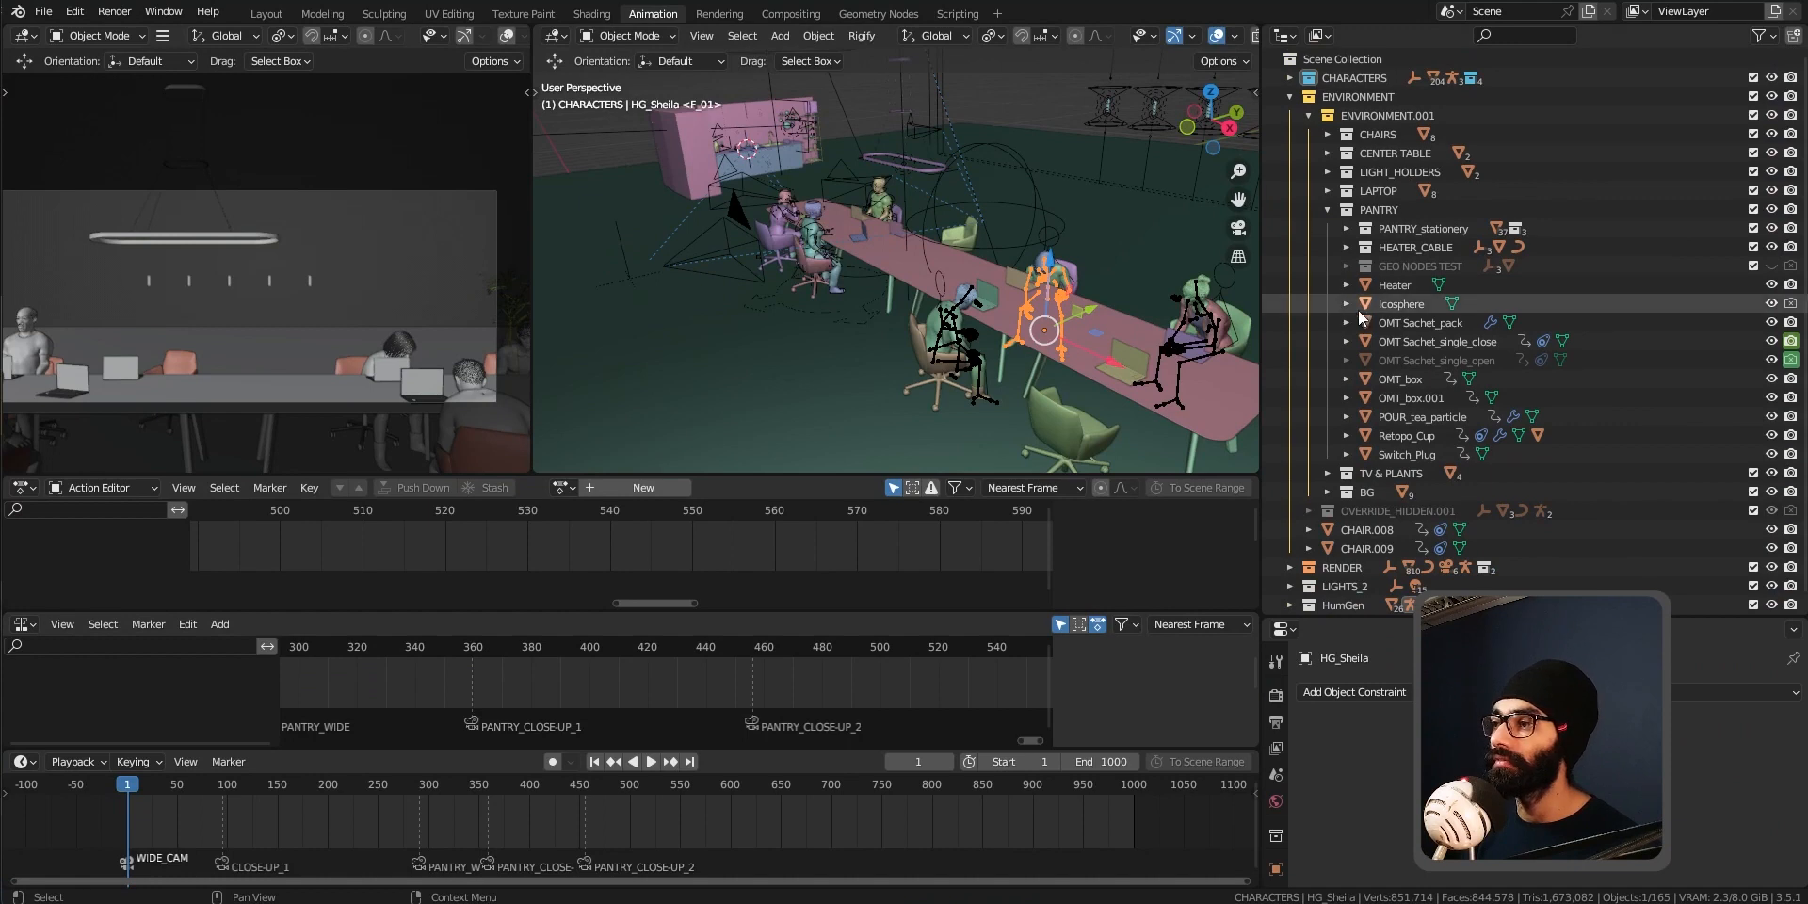
click(1326, 211)
click(1308, 114)
click(1289, 96)
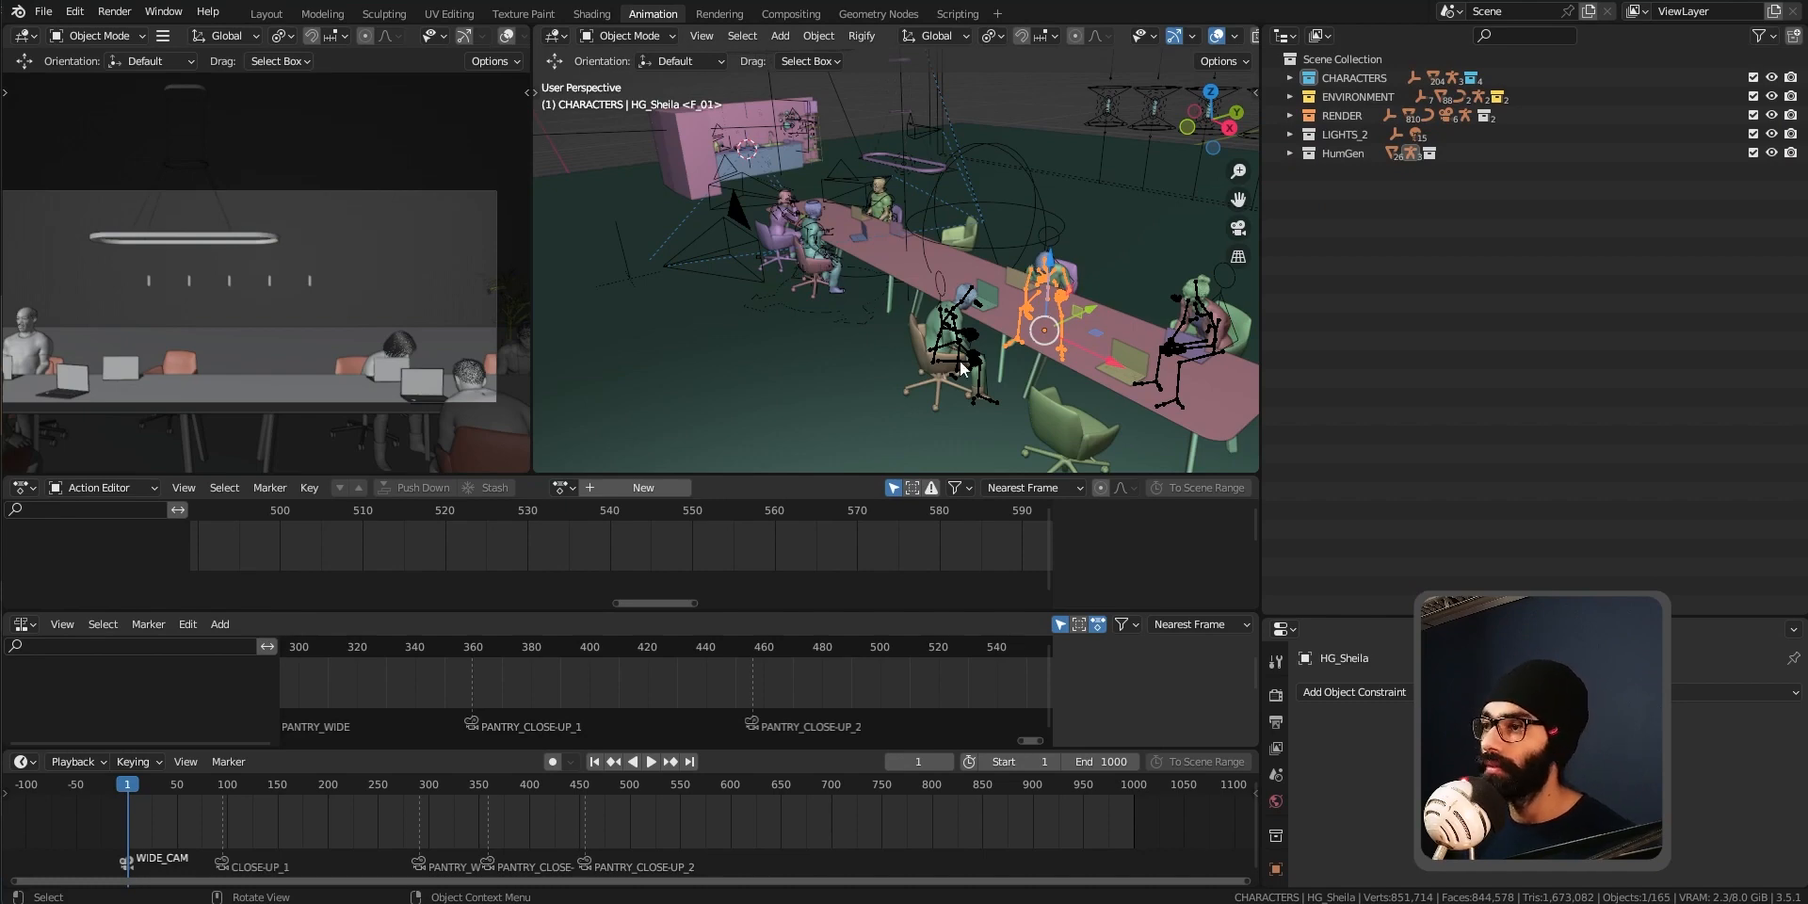
Switch to File Explorer and check the file properties of the newly saved ST_OMT_officeScene_working blend file
key(alt+Tab)
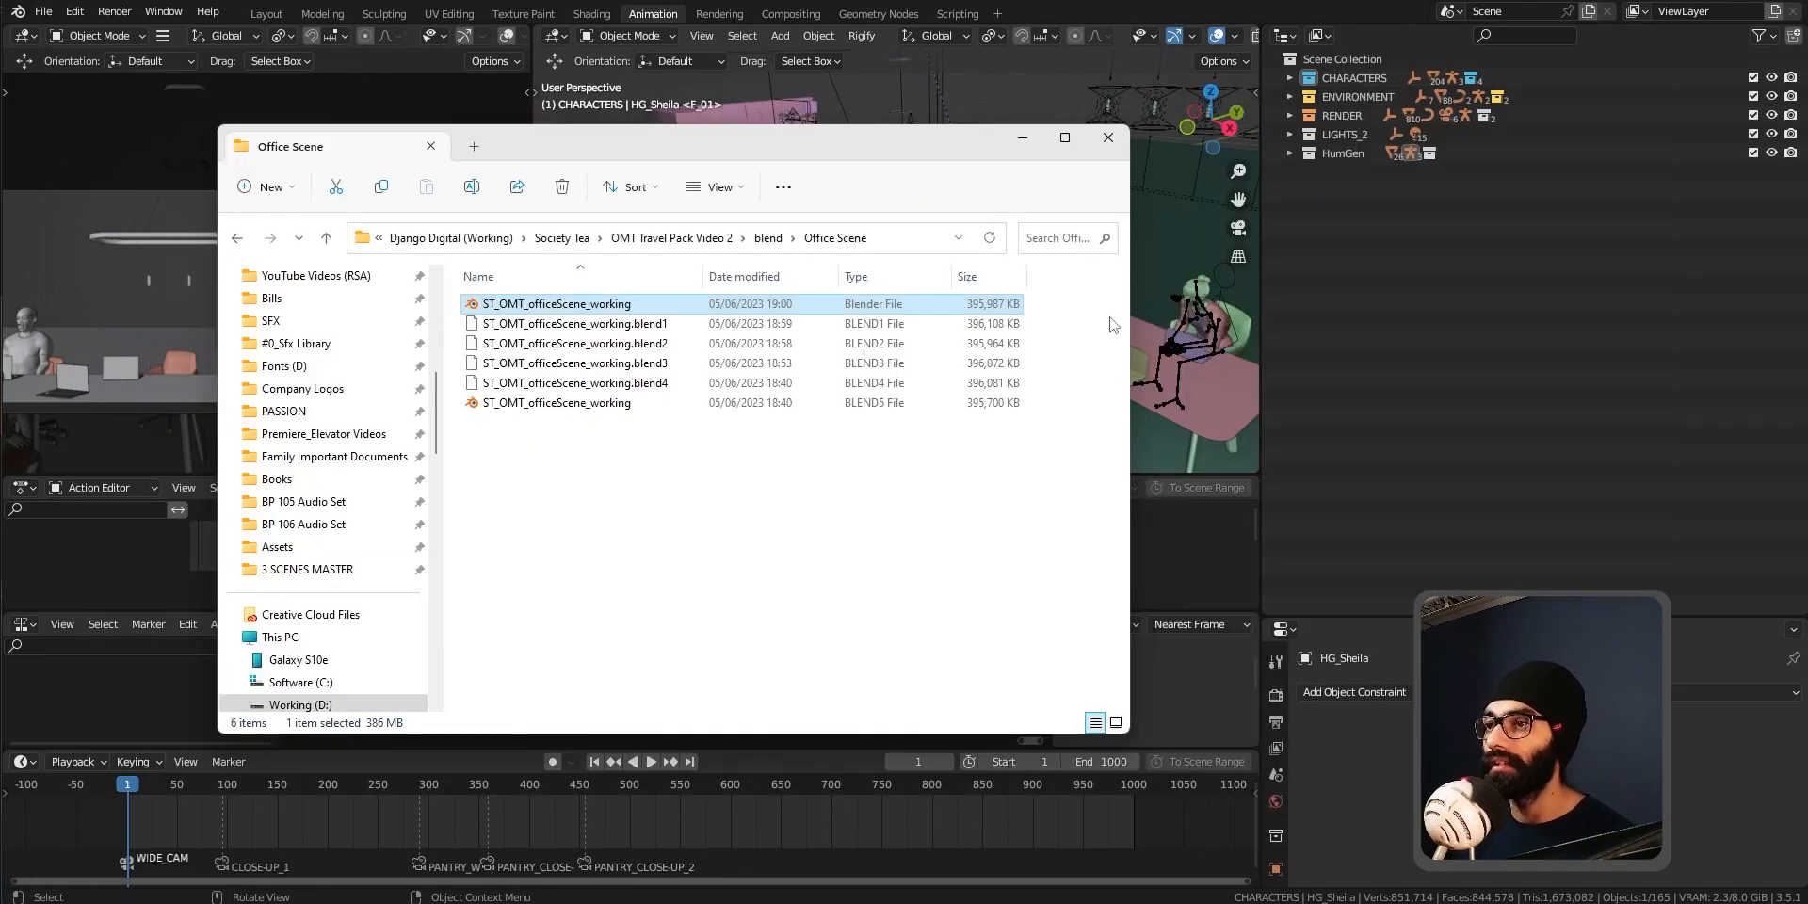
key(alt+Return)
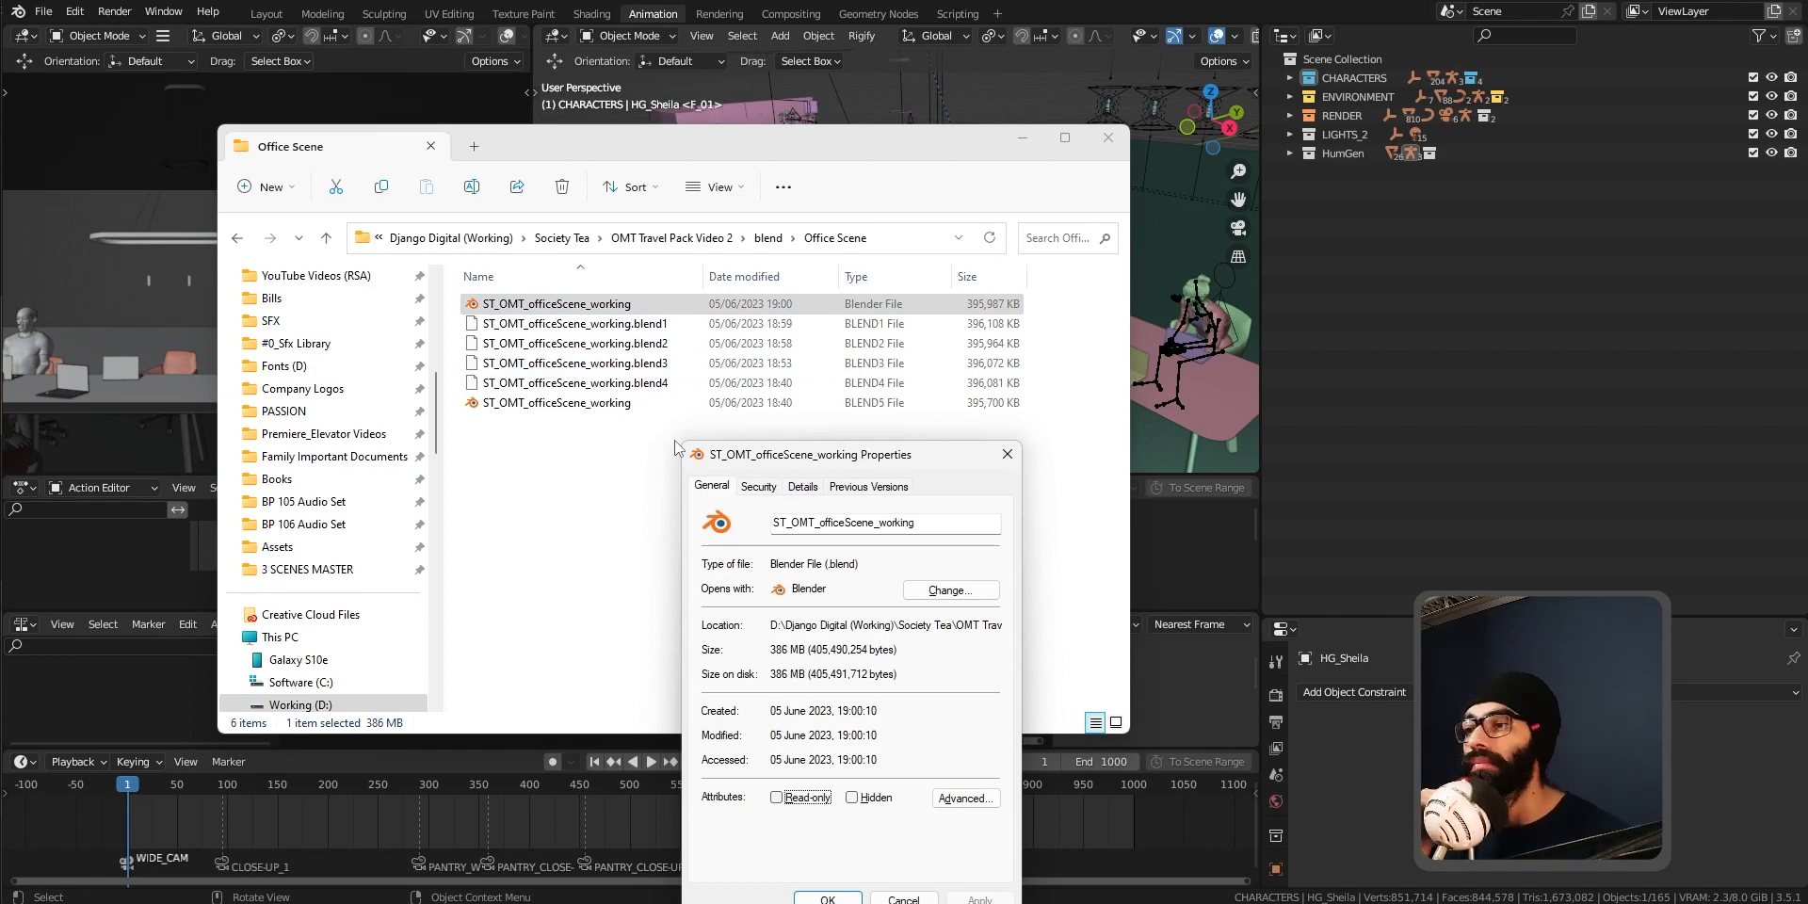
click(1006, 454)
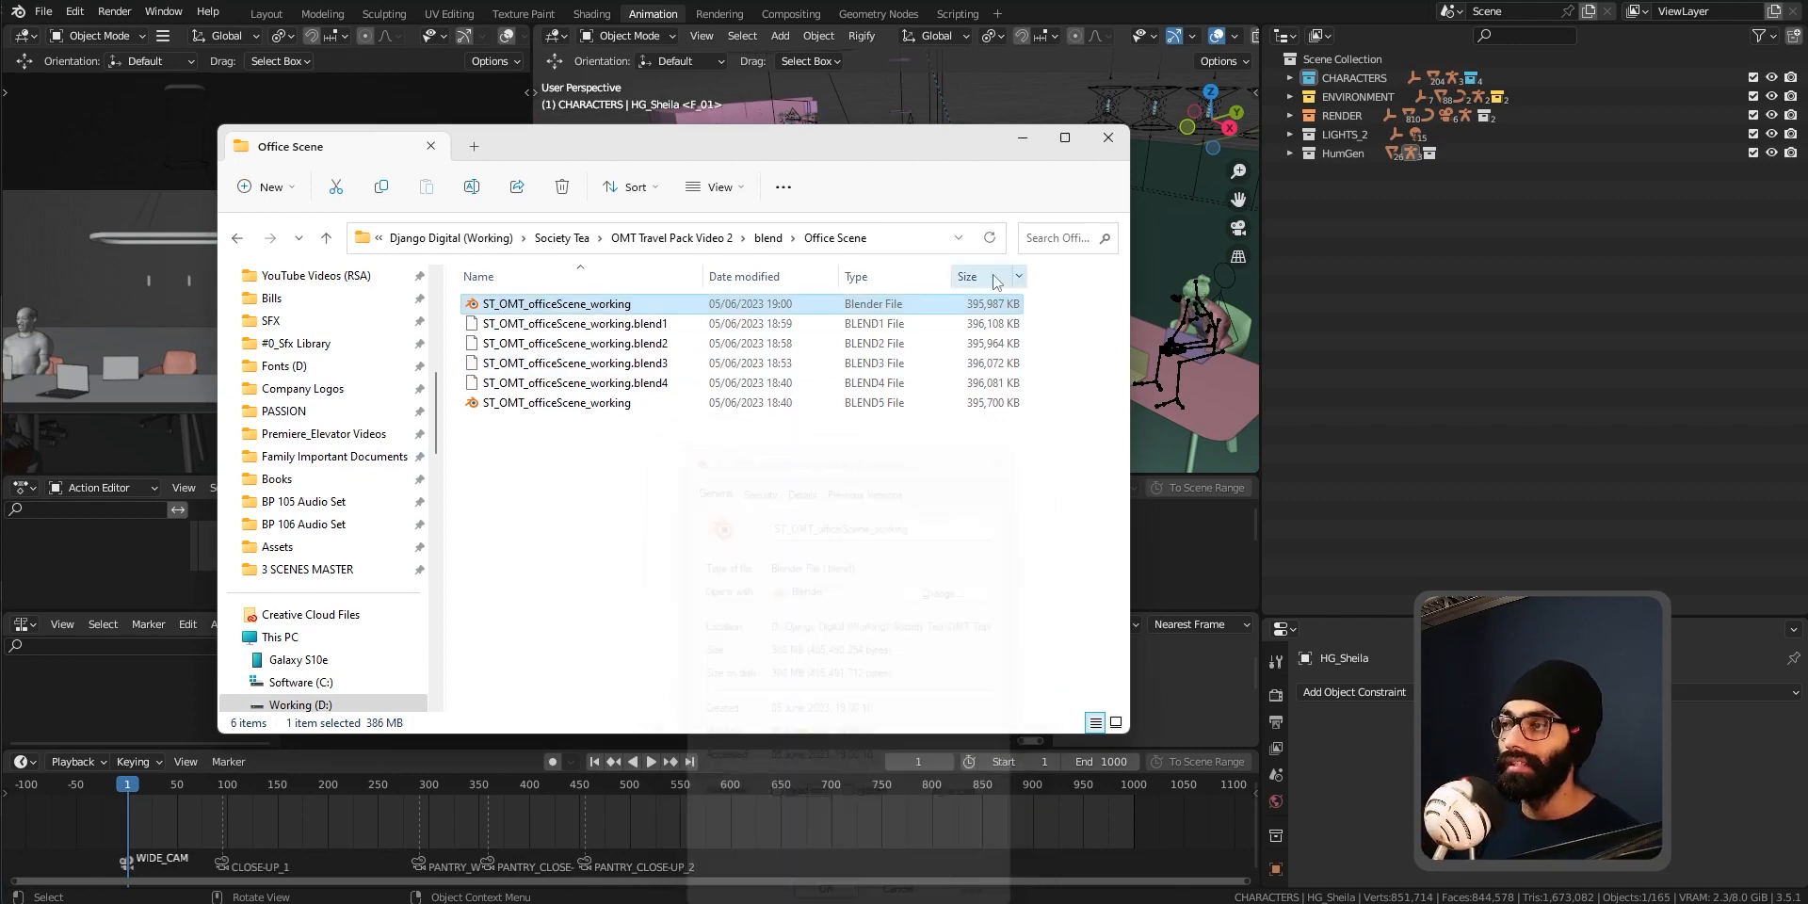
Return to Blender and set the perspective viewport to Rendered shading
key(alt+Tab)
mouse_move(958, 371)
middle_down()
mouse_move(759, 441)
mouse_move(973, 371)
middle_up()
key(z)
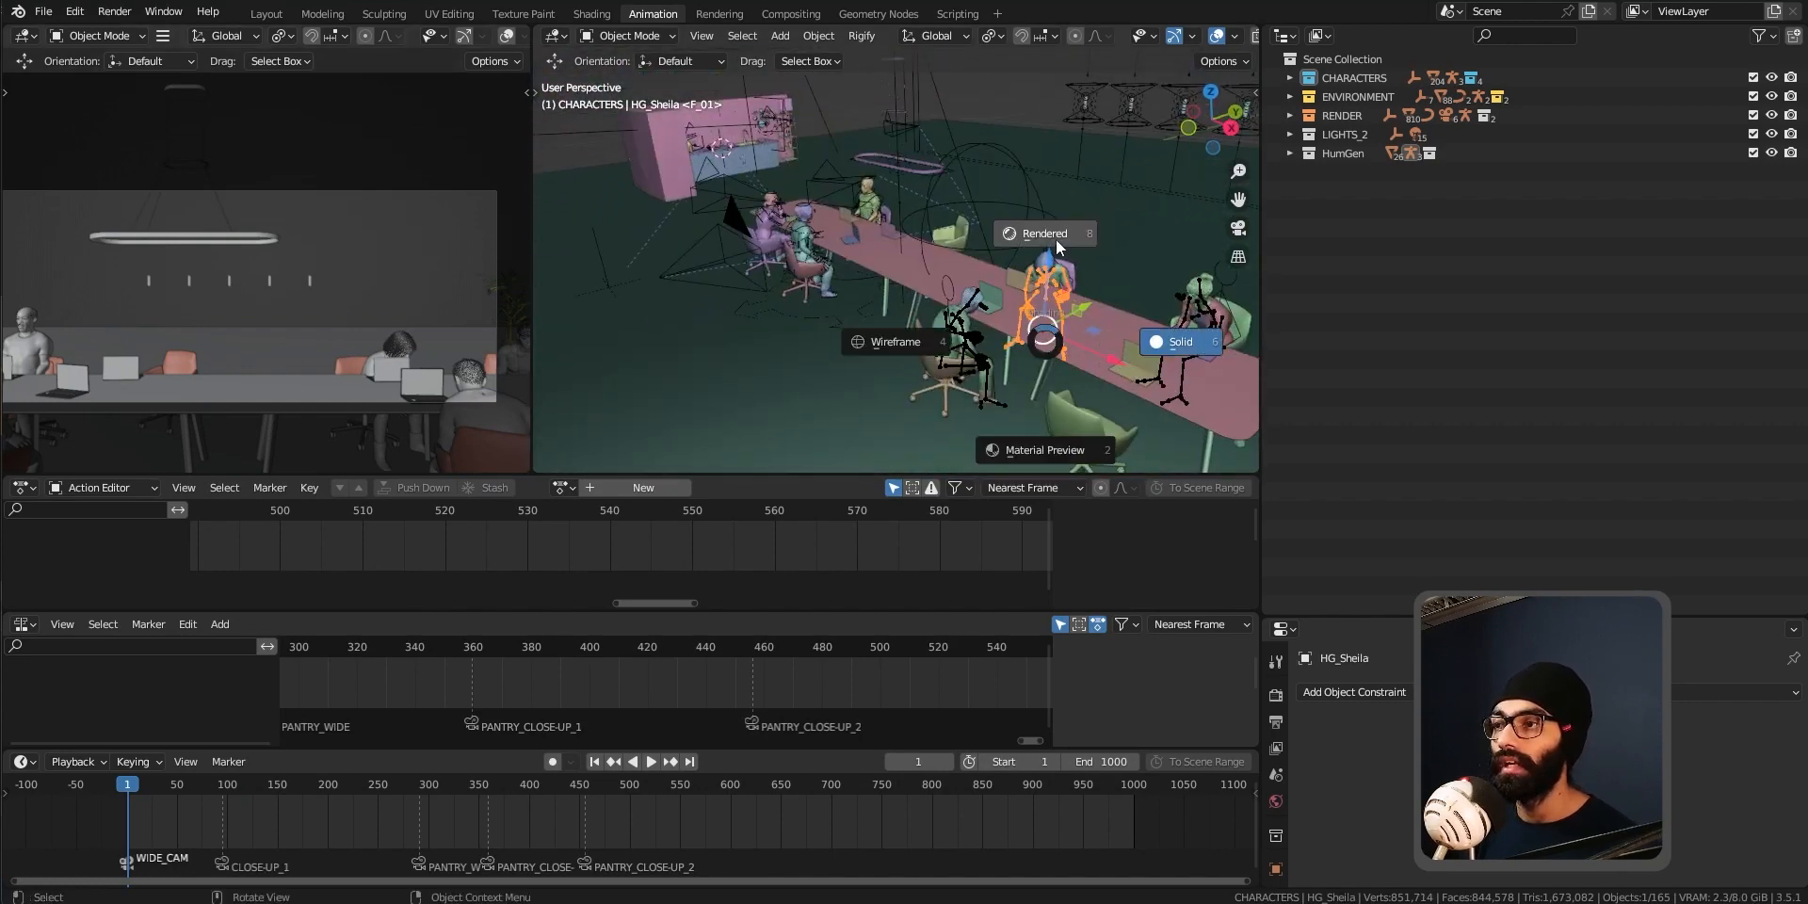
click(1036, 236)
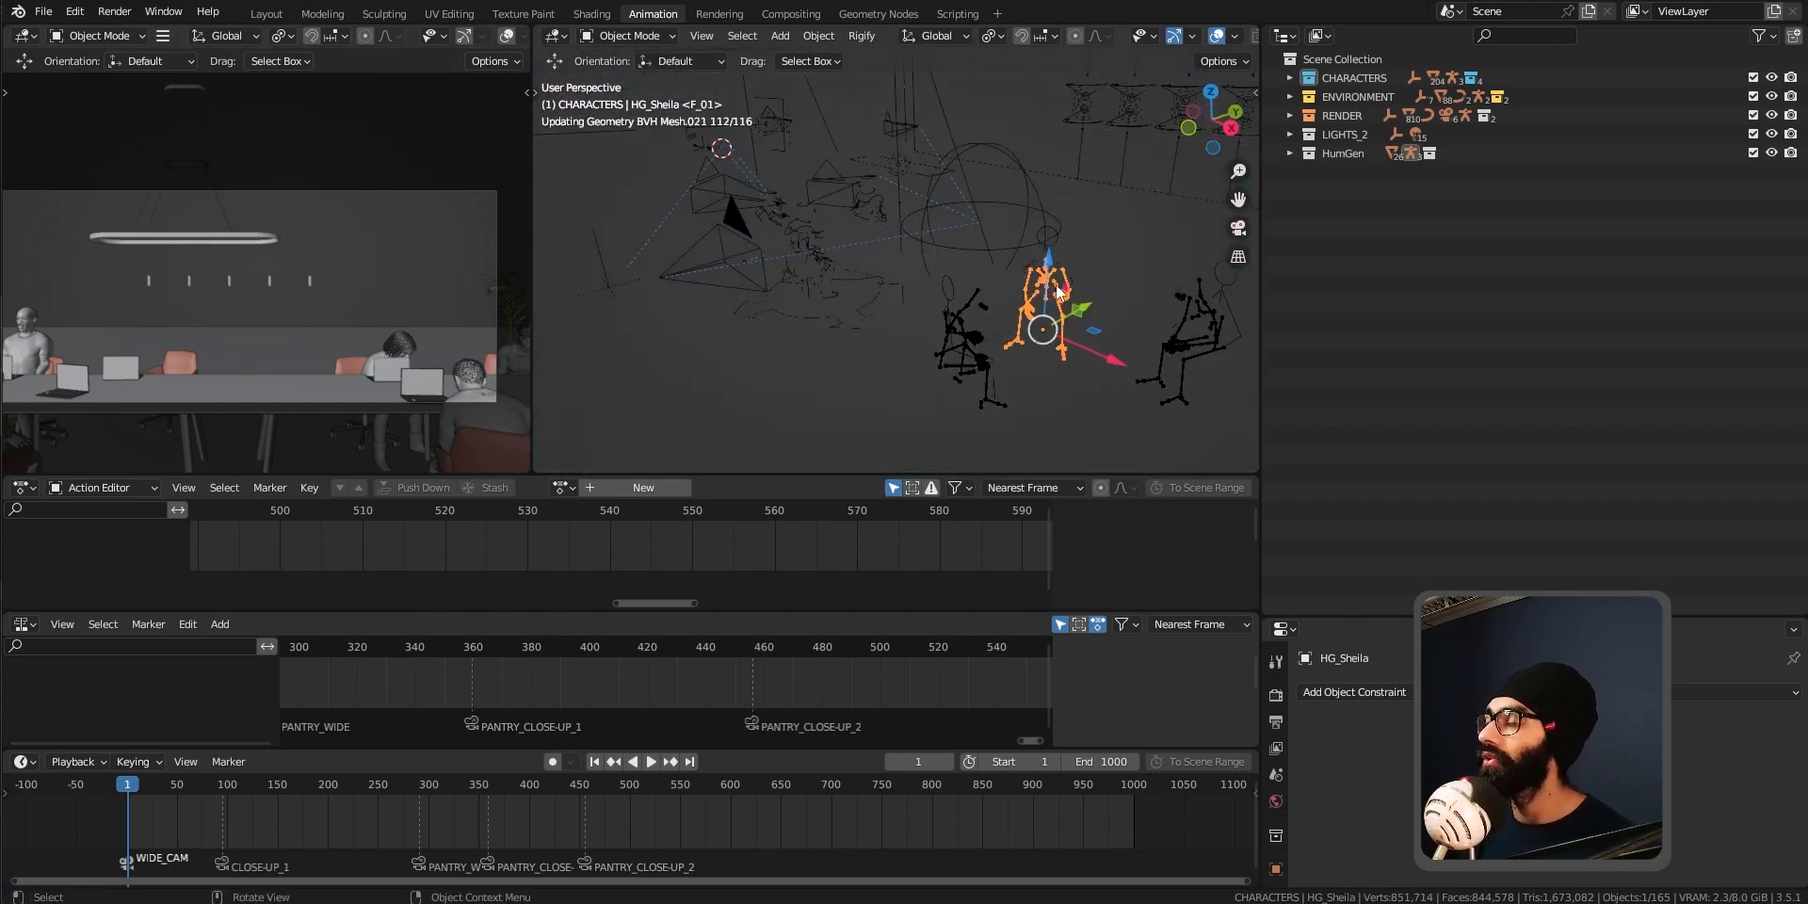
Examine the rendered characters, table and surrounding office from several angles in a maximized viewport
middle_drag(1095, 328, 874, 321)
key(ctrl+space)
middle_drag(829, 565, 1109, 410)
scroll(1145, 476, up, 4)
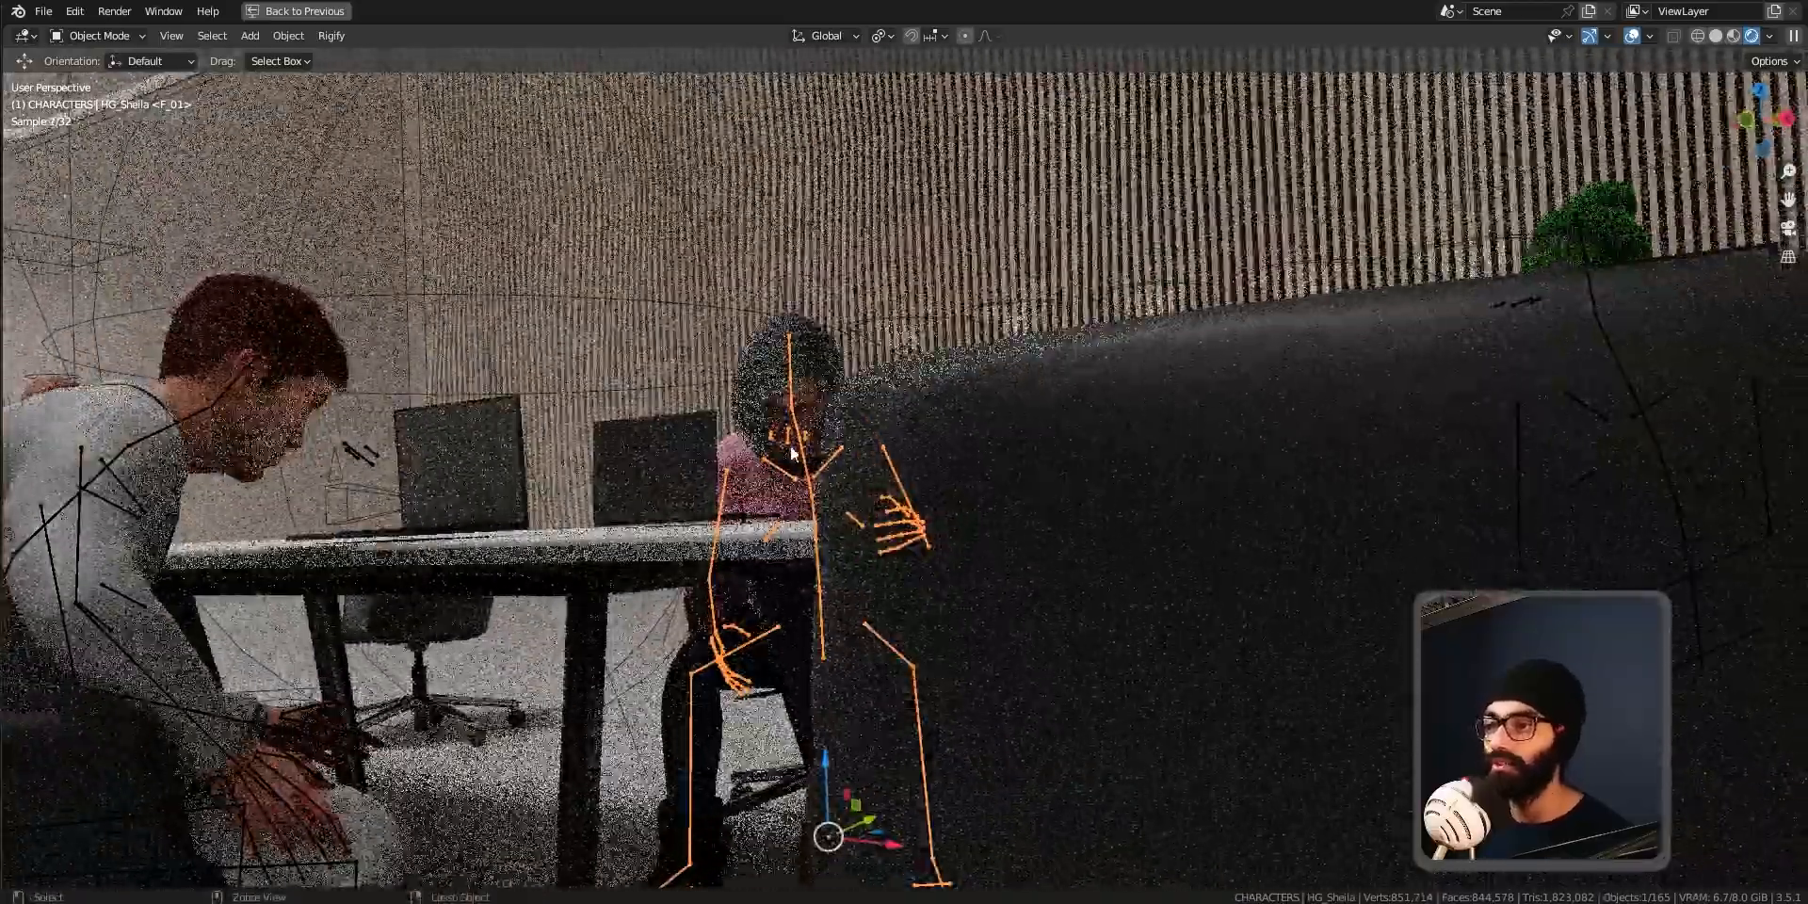
scroll(806, 563, up, 3)
middle_drag(806, 563, 946, 528)
middle_drag(806, 531, 754, 408)
ctrl+middle_drag(377, 438, 410, 331)
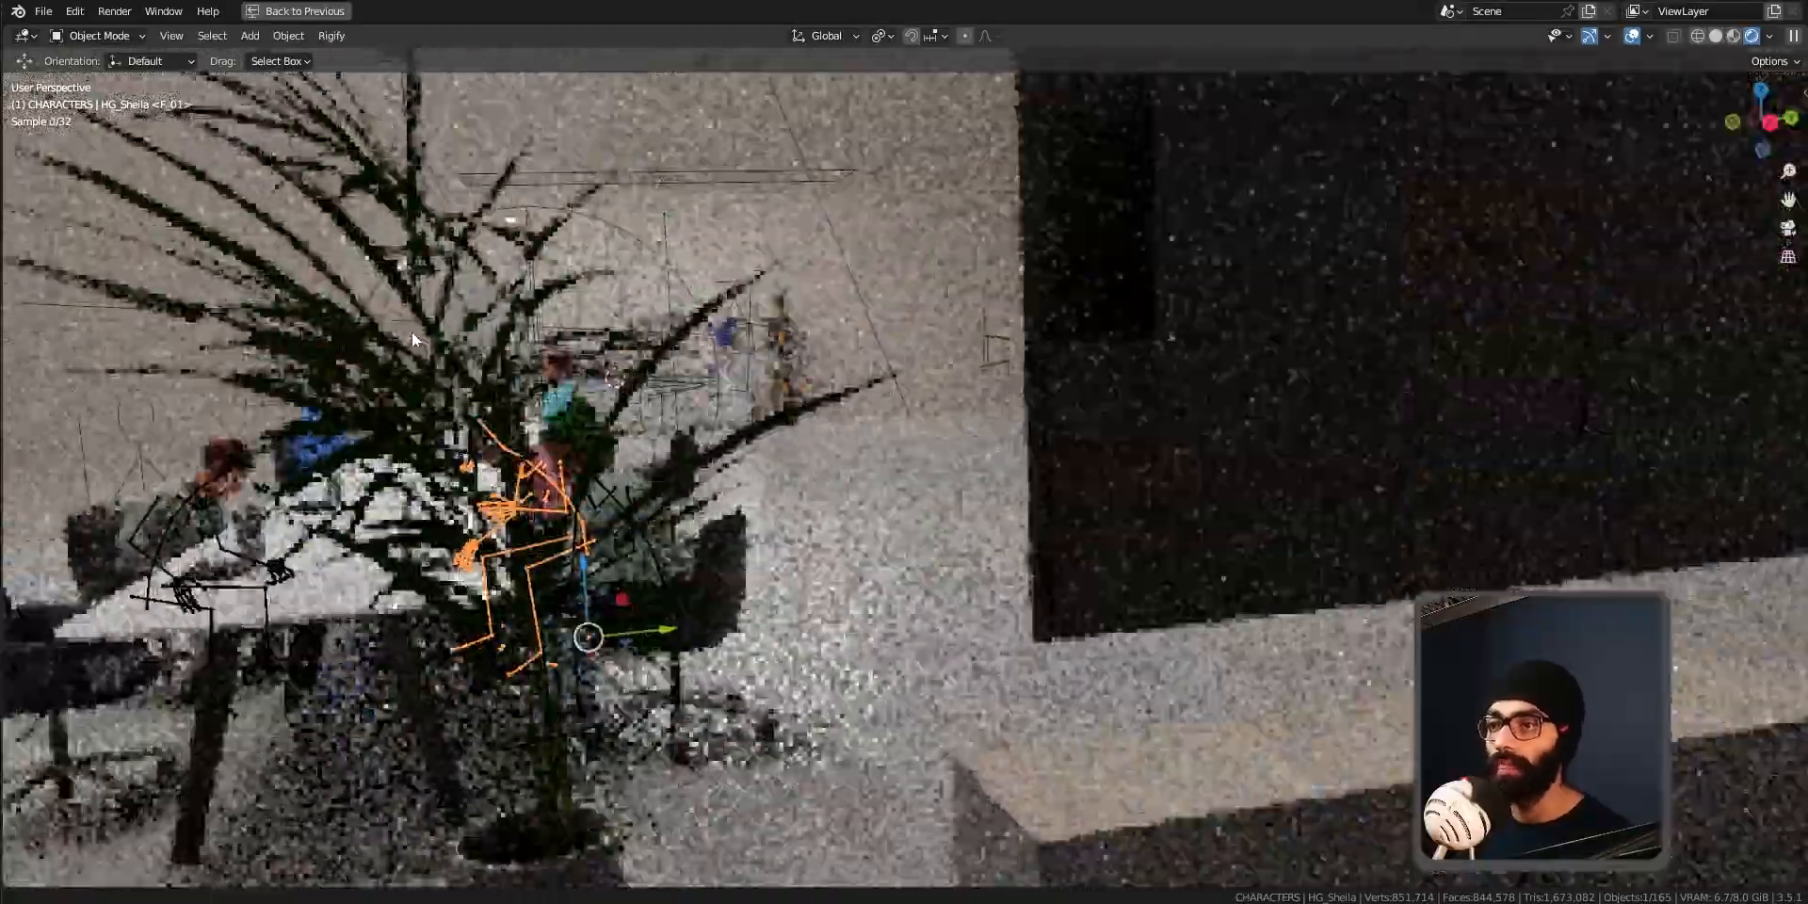
middle_drag(569, 509, 815, 546)
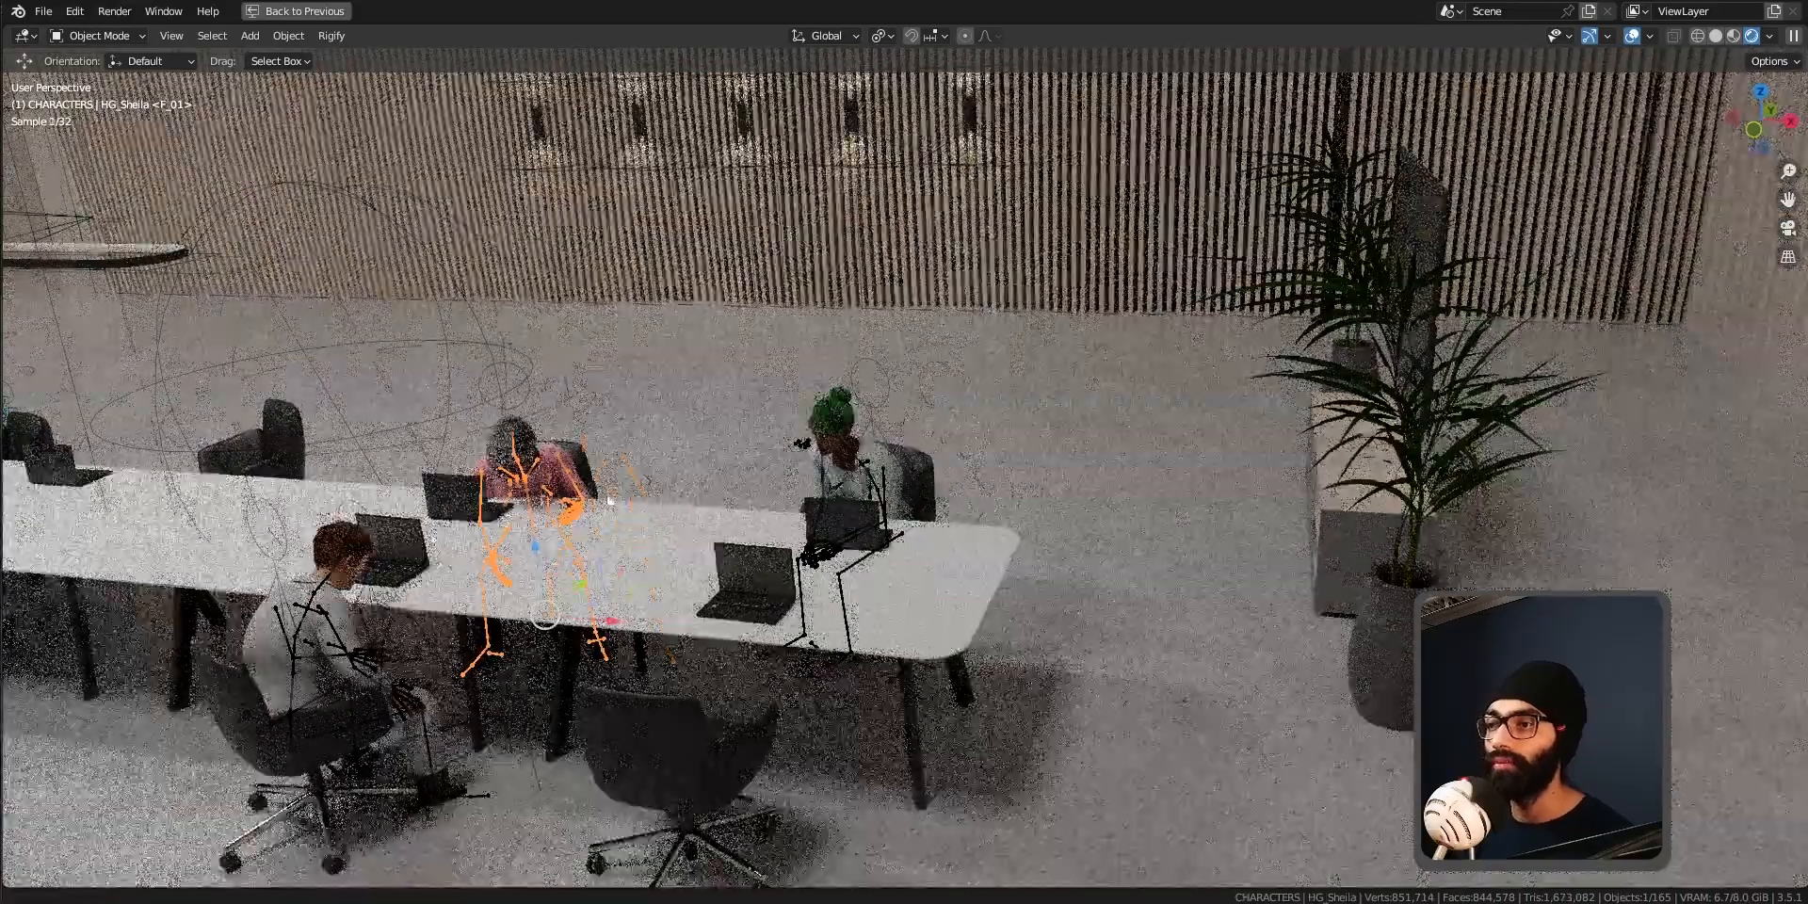
shift+middle_drag(843, 492, 1073, 484)
Save the file and return the perspective viewport to Solid shading in the multi-editor layout
key(ctrl+s)
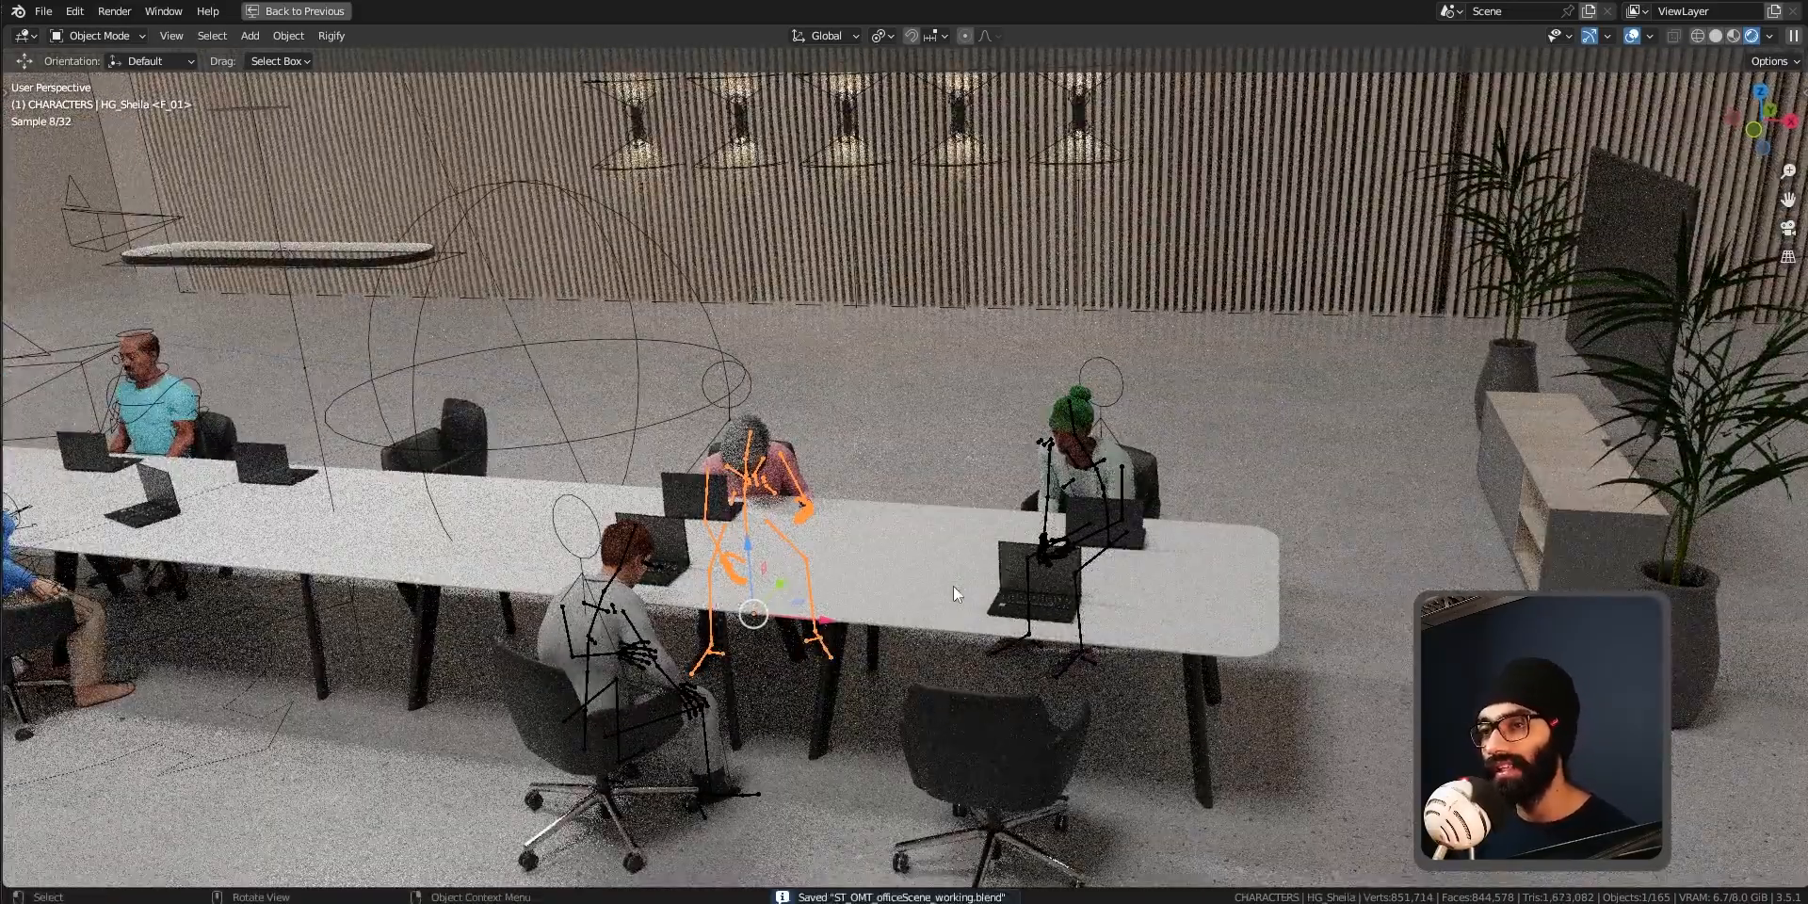
key(z)
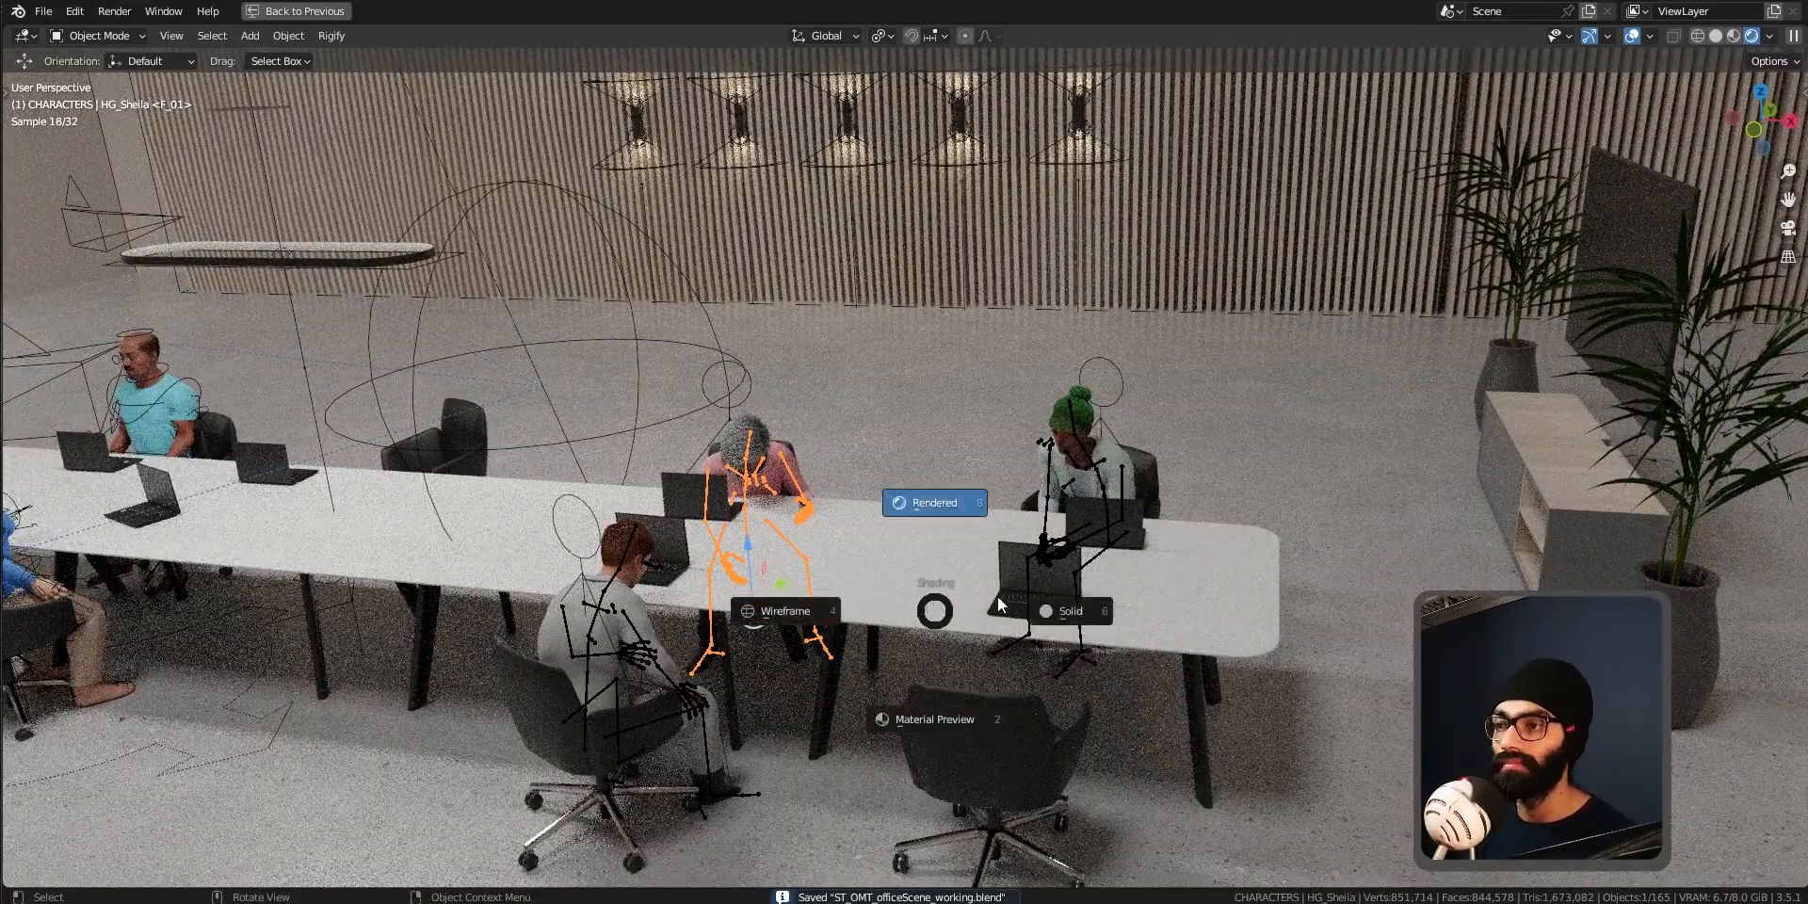
click(1138, 579)
key(ctrl+space)
Save the file again and play the animation through the scene cameras, stopping at frame 210
scroll(911, 365, down, 3)
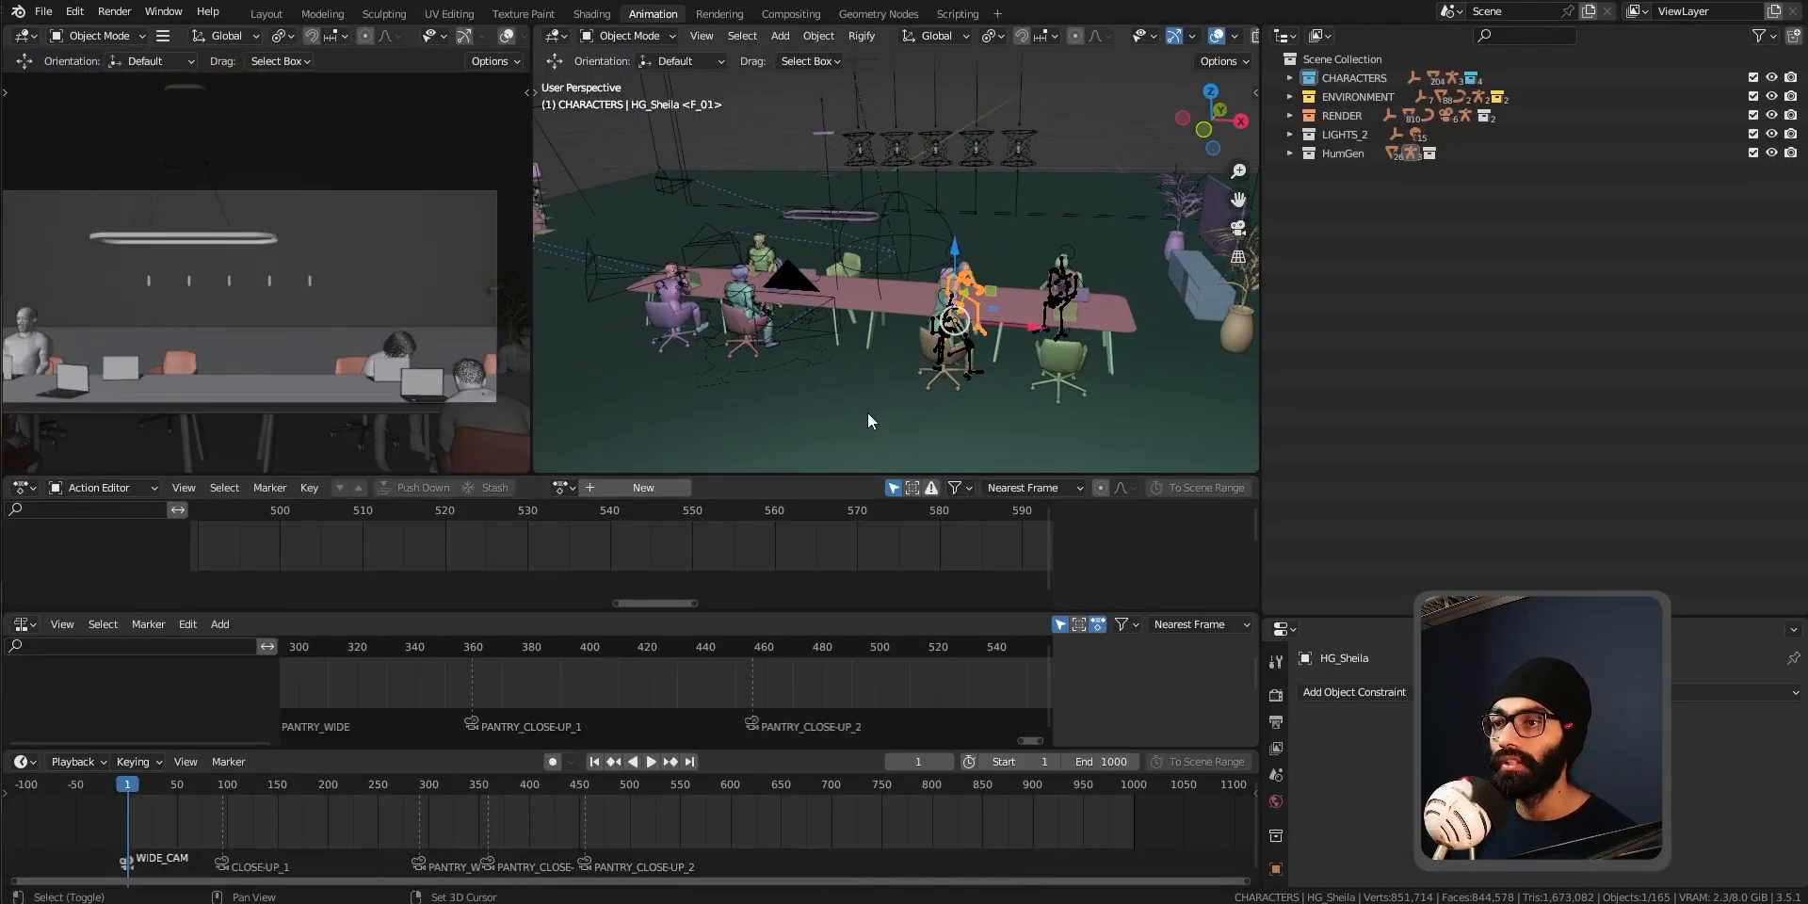
scroll(416, 395, down, 2)
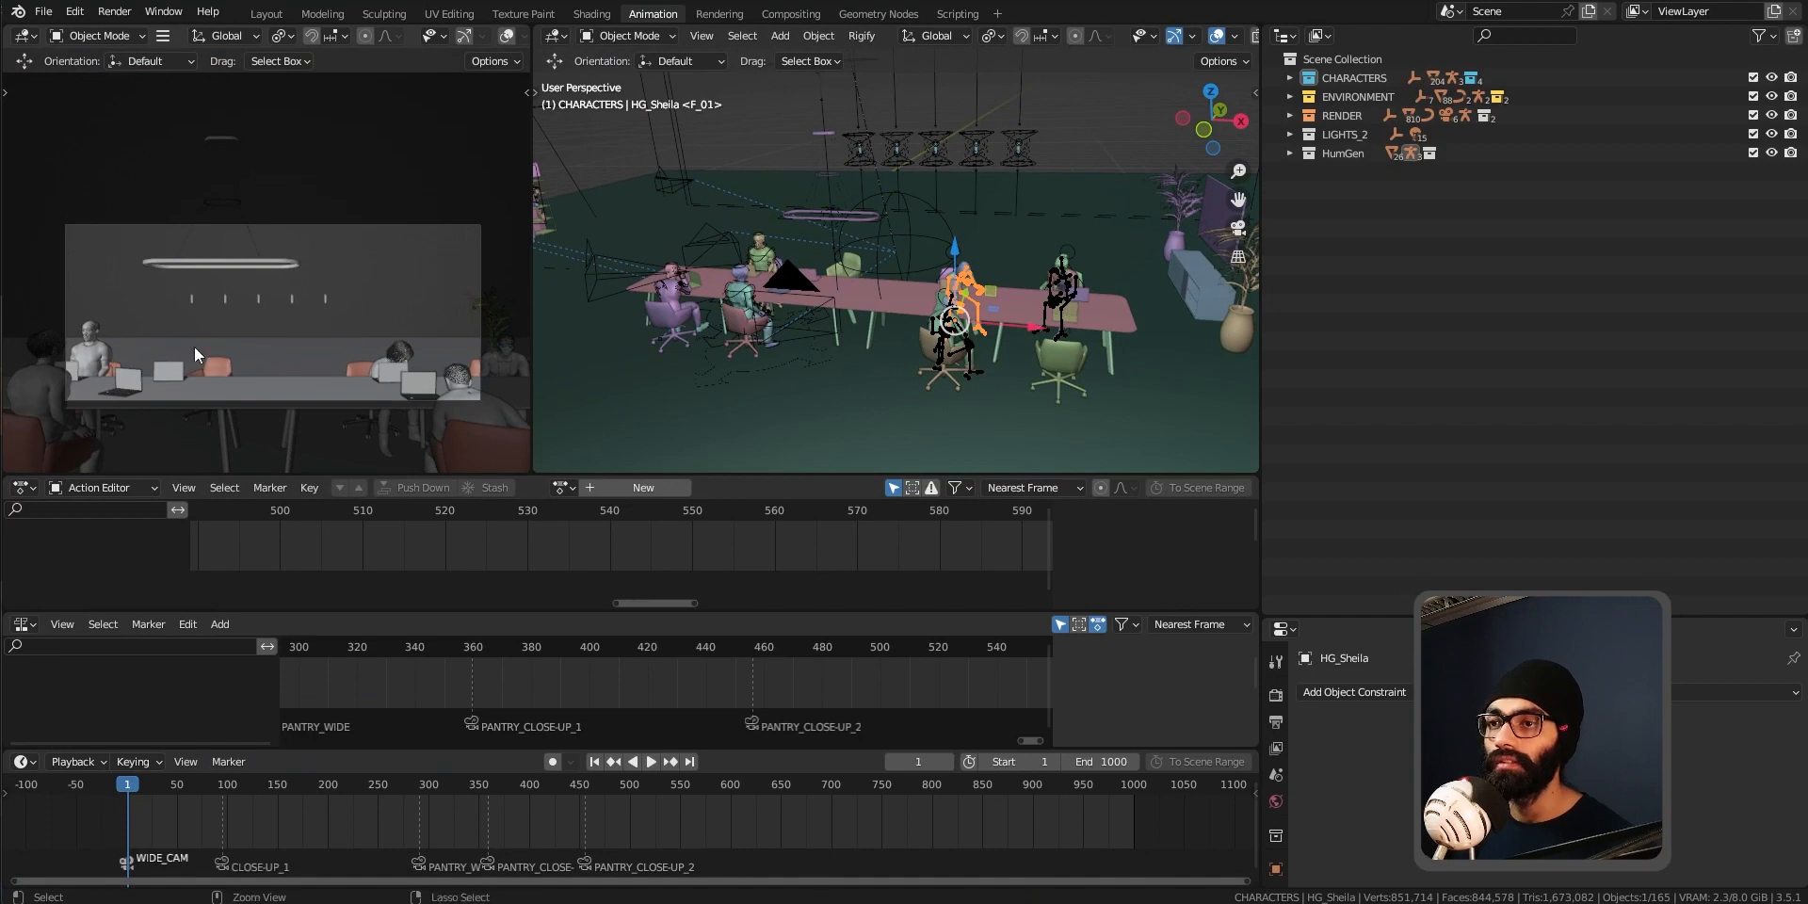
key(ctrl+s)
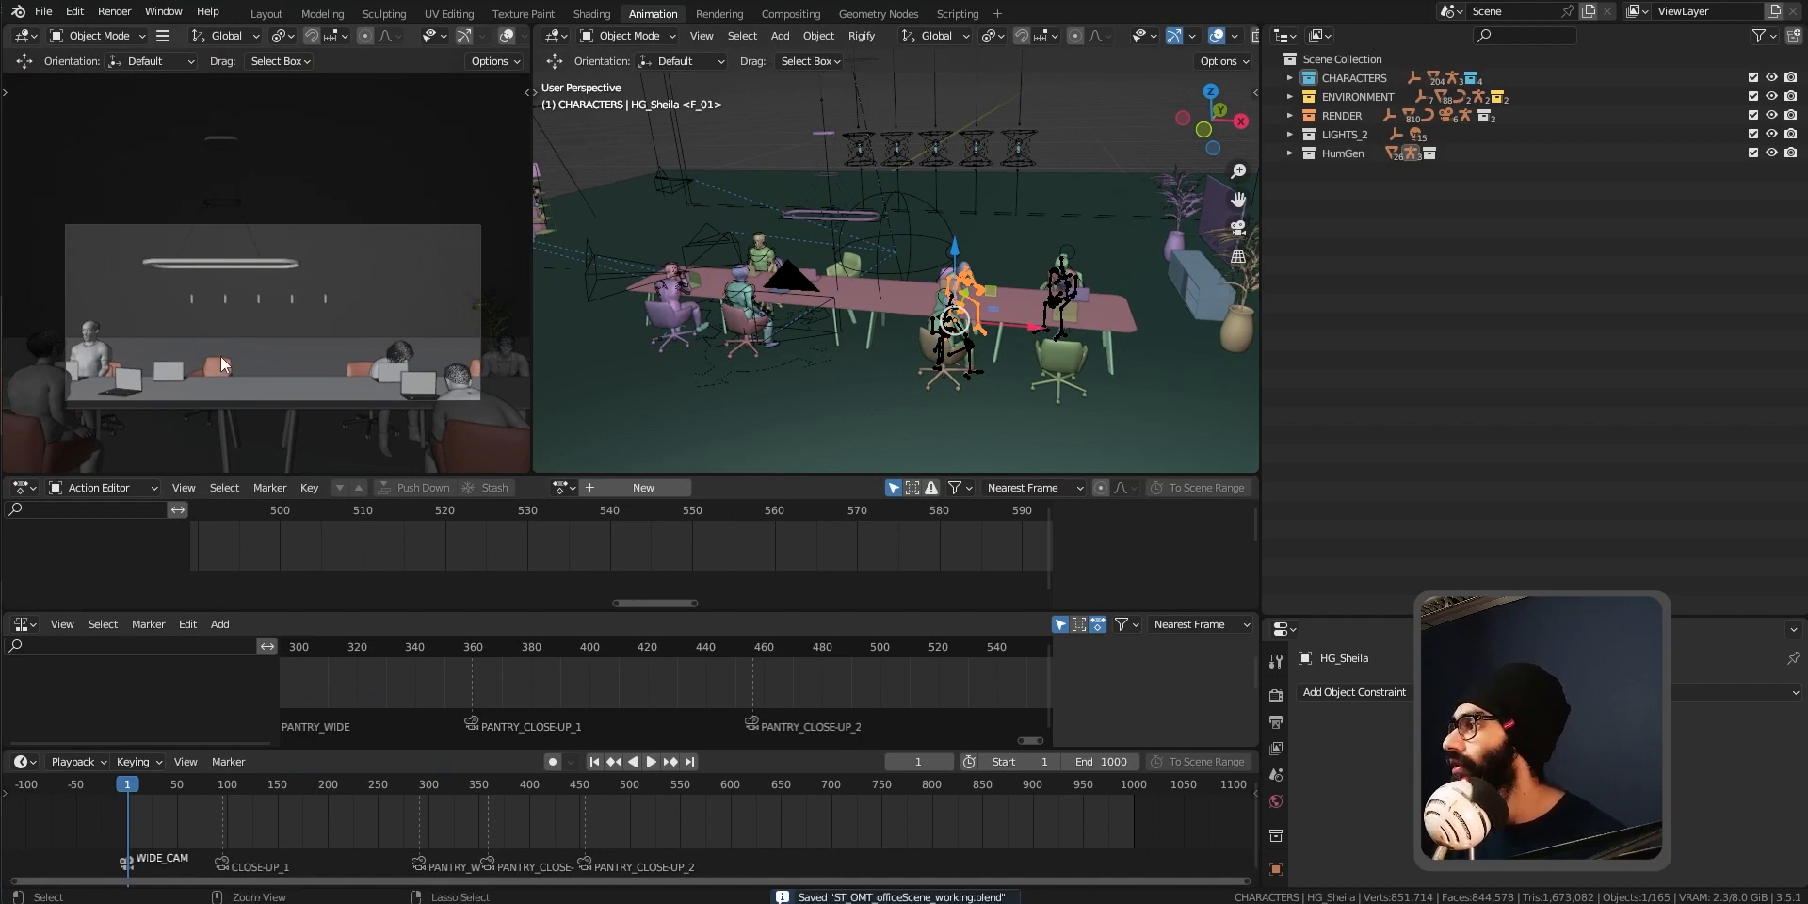
key(space)
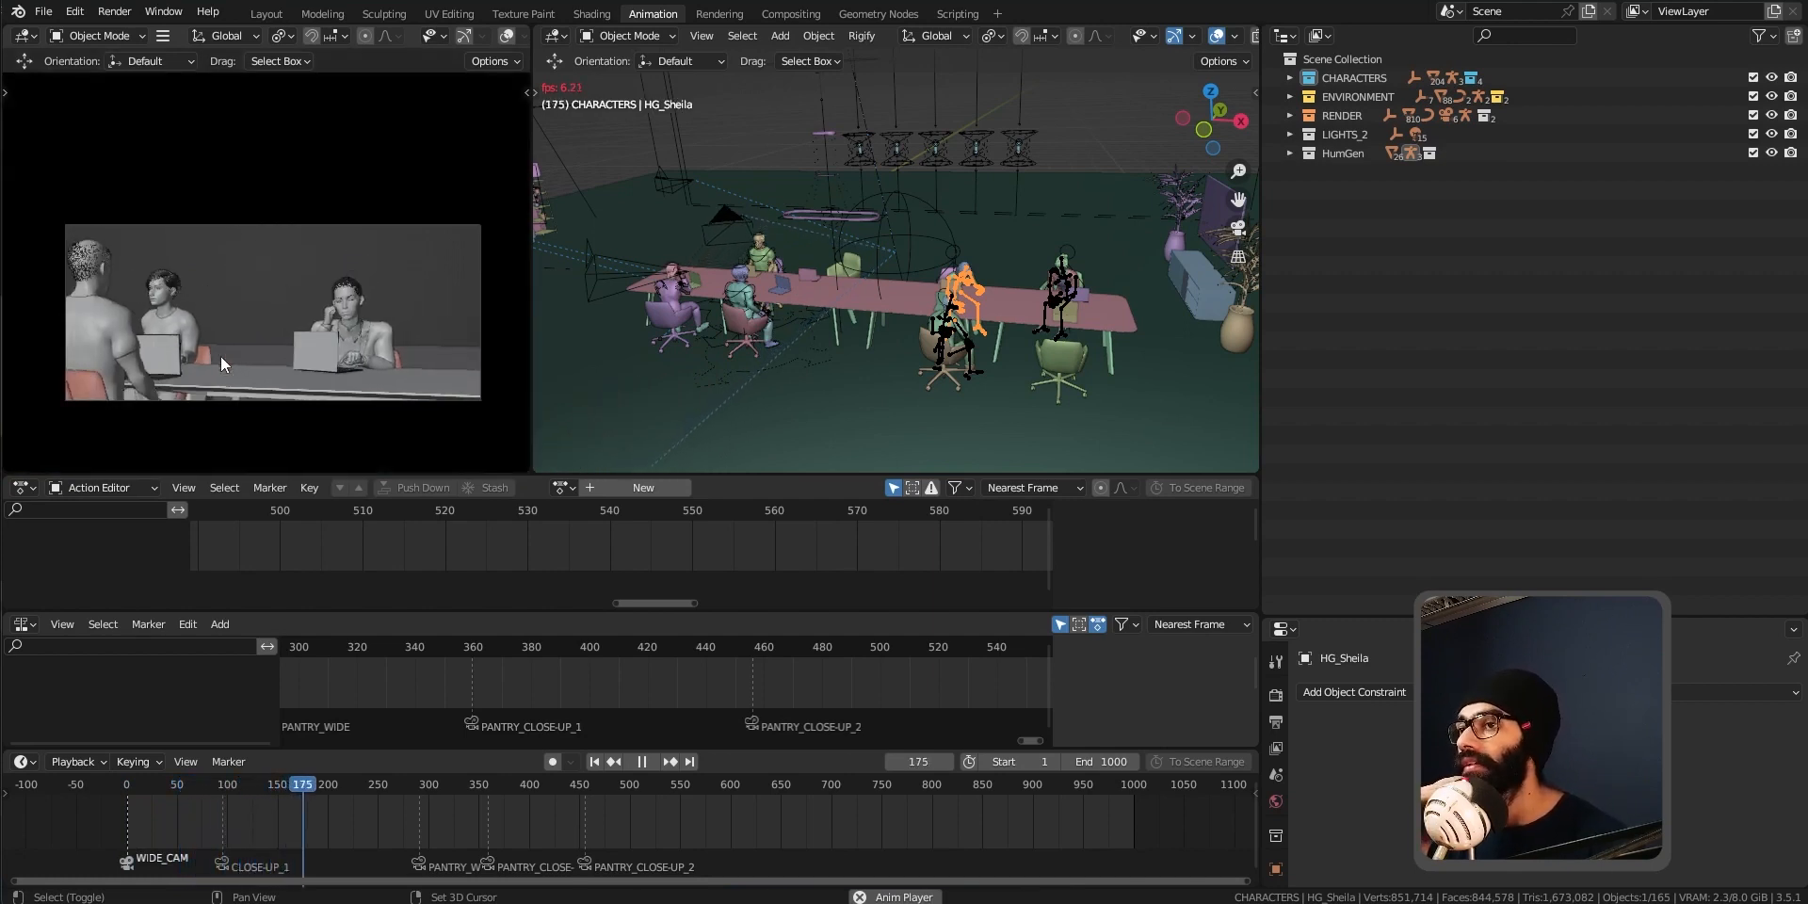
key(space)
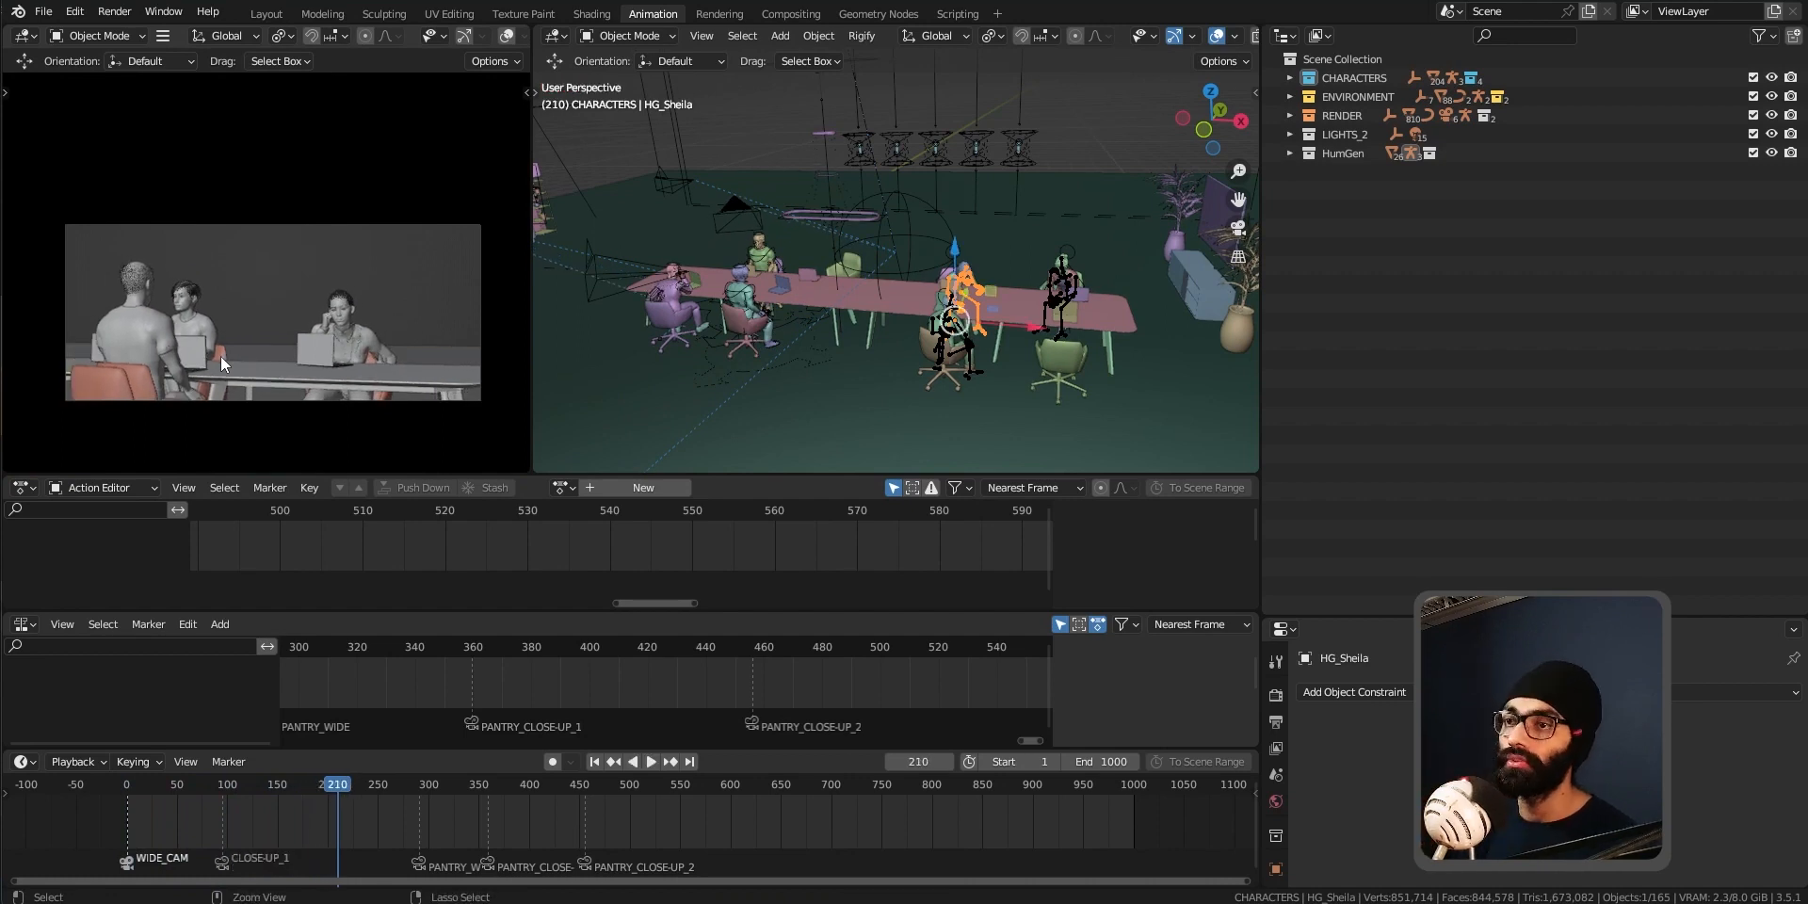
Enlarge the camera viewport and shrink the marker strip editor beneath the Action Editor
drag(510, 475, 894, 535)
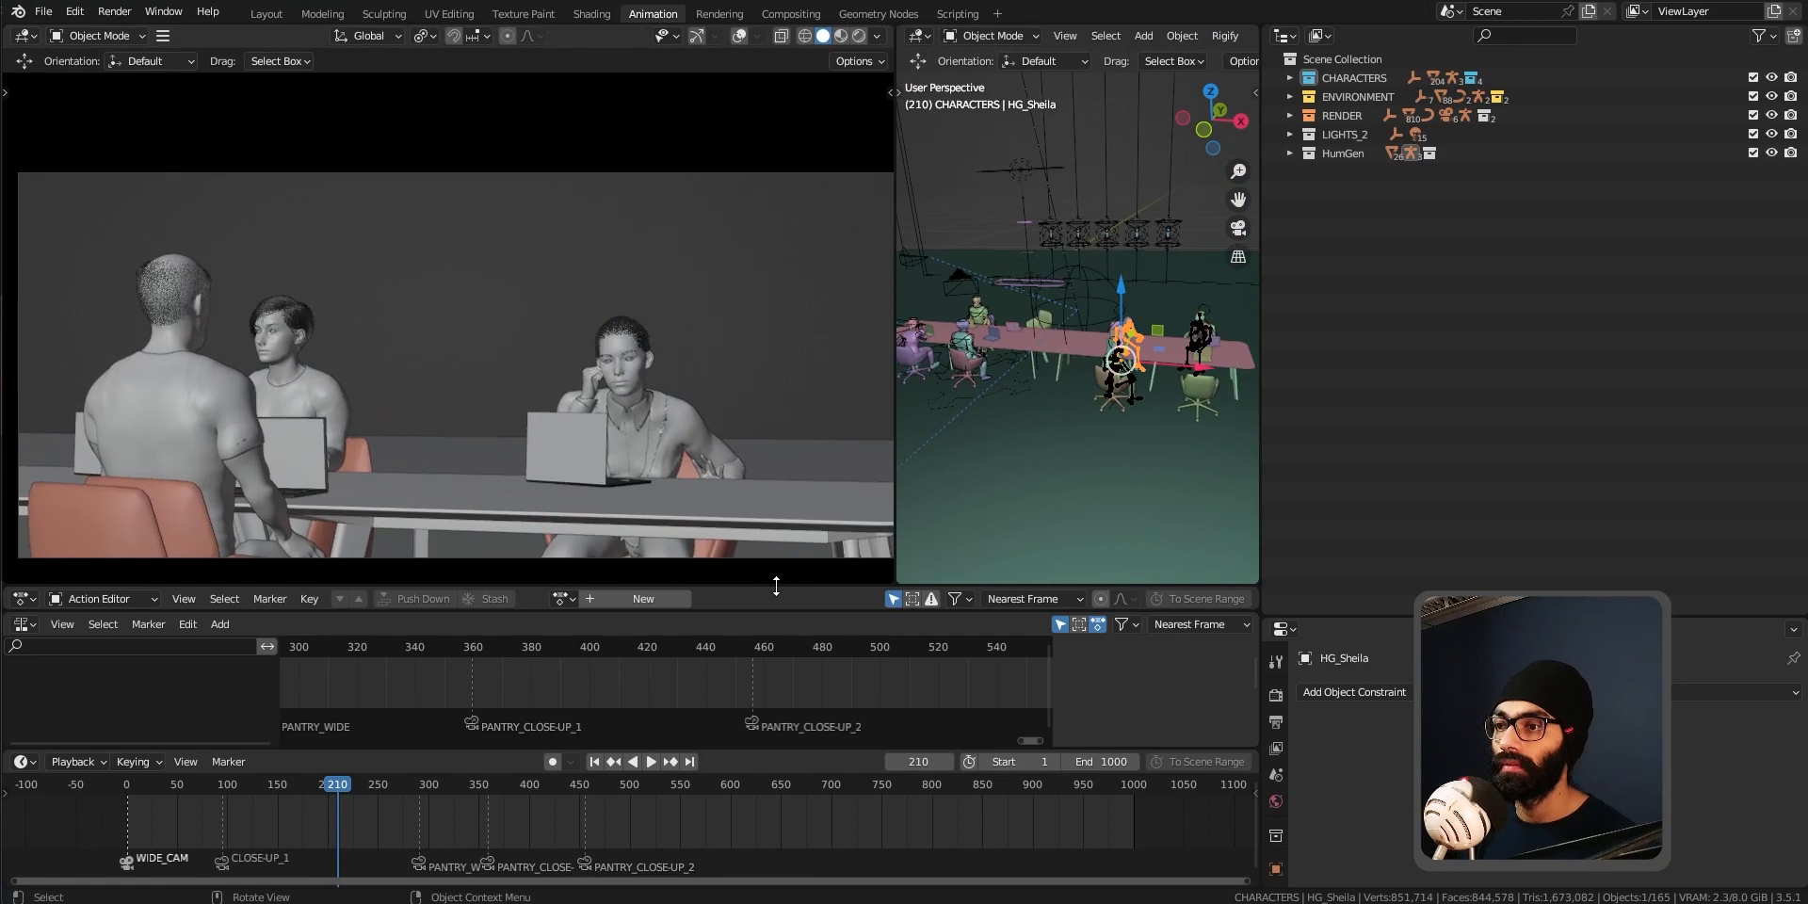
drag(772, 614, 782, 726)
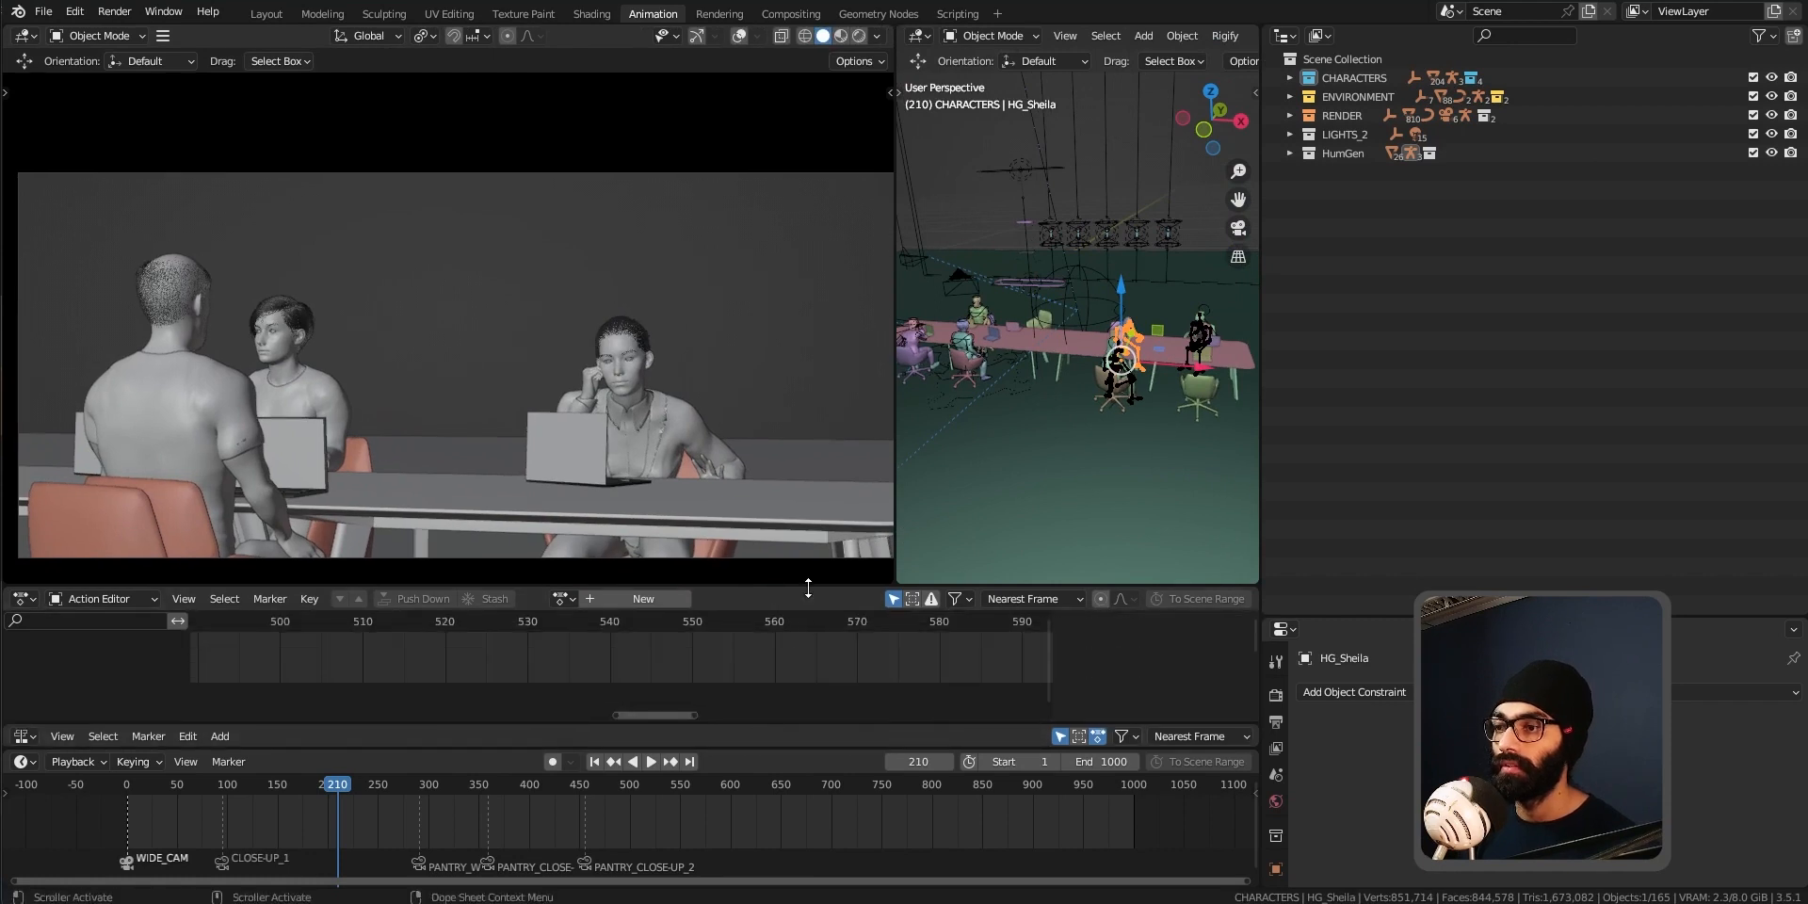
Enlarge both viewports downward and play the animation into the PANTRY_CLOSE-UP_2 shot
drag(806, 588, 802, 661)
key(shift+space)
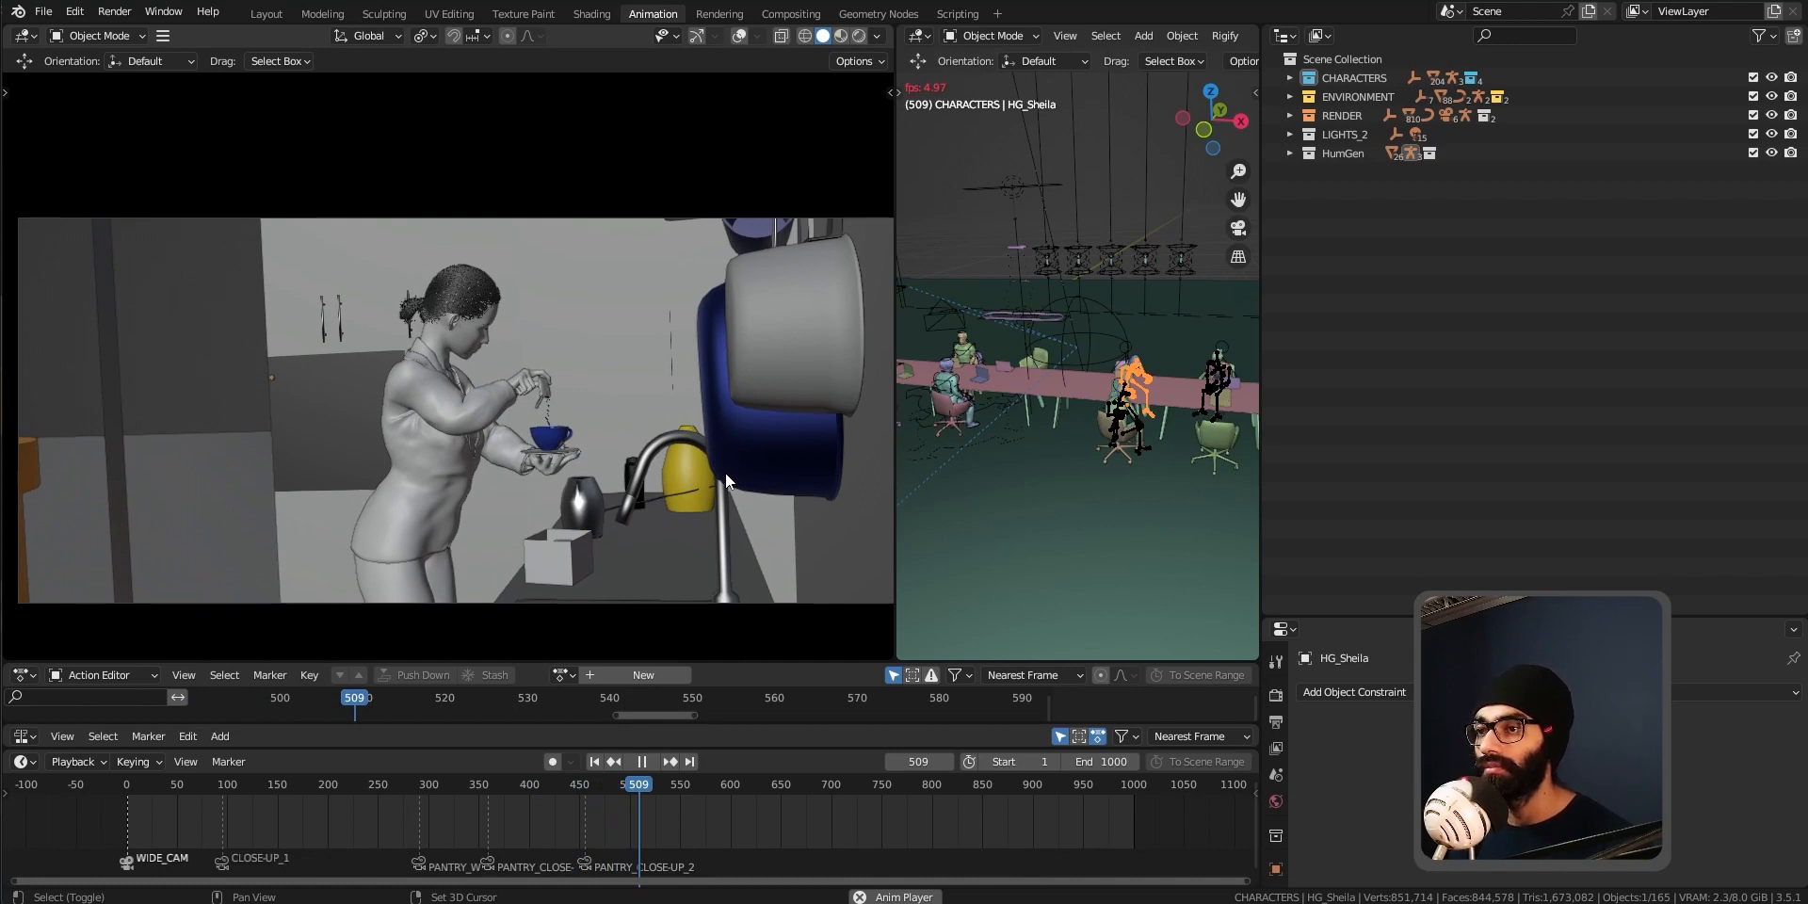
key(space)
Replay part of the PANTRY_CLOSE-UP_2 shot, save the file and stop playback at frame 508
drag(657, 793, 612, 787)
key(space)
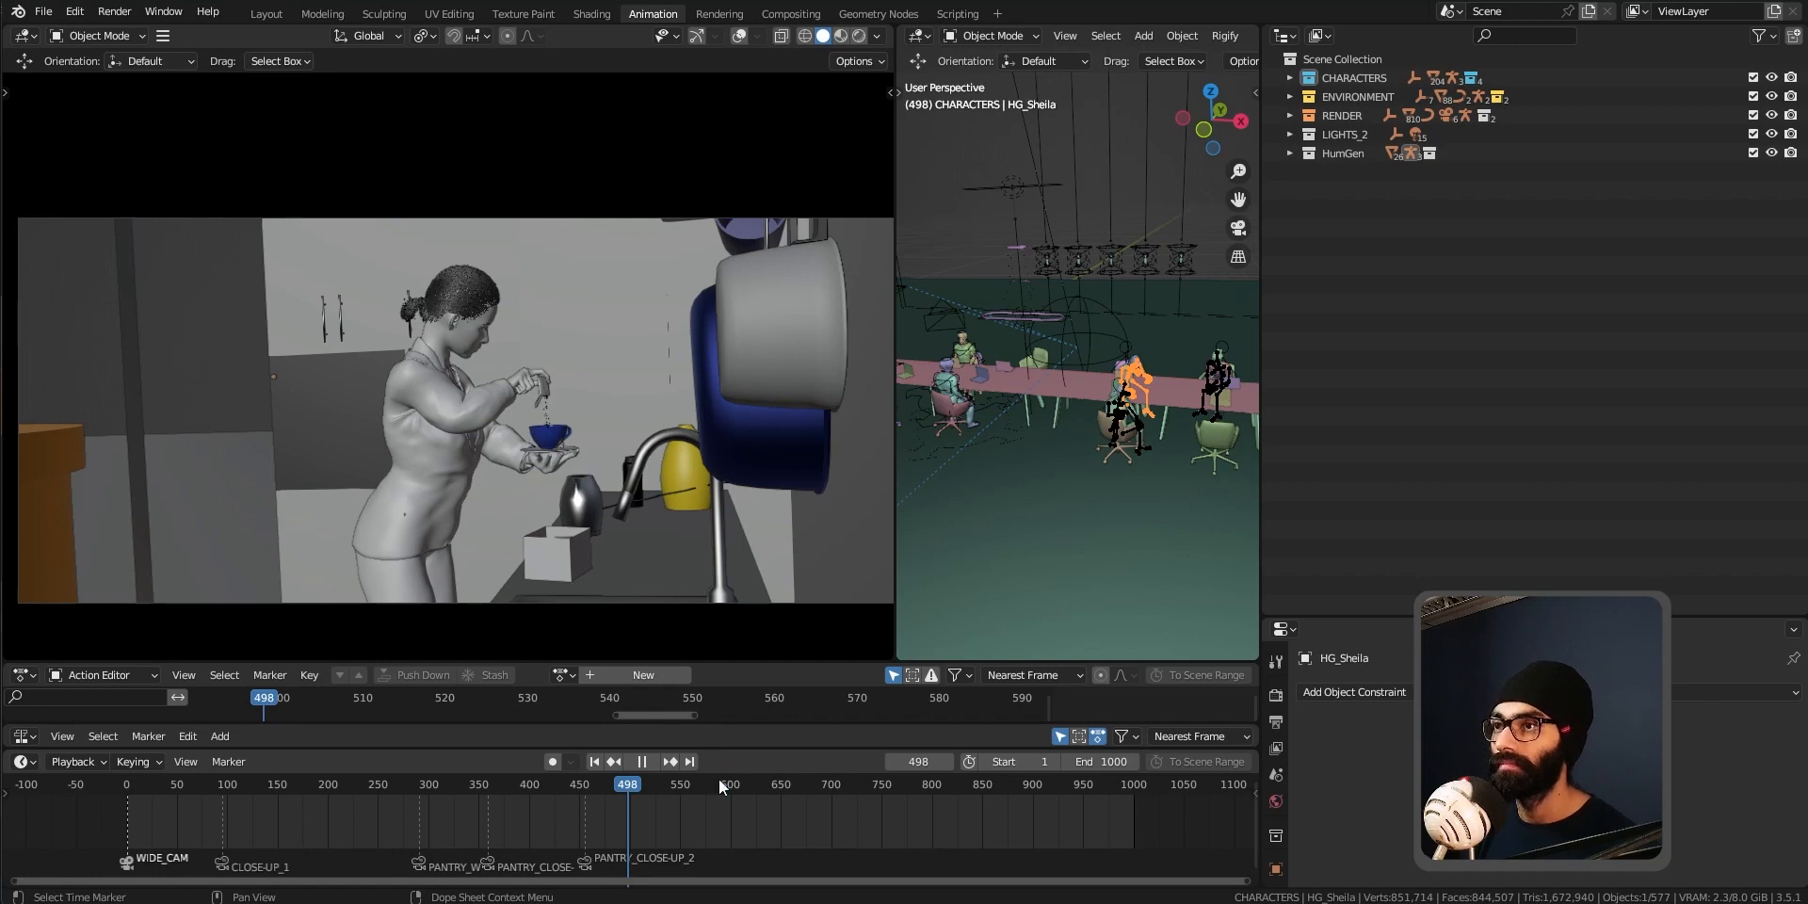
key(ctrl+s)
key(space)
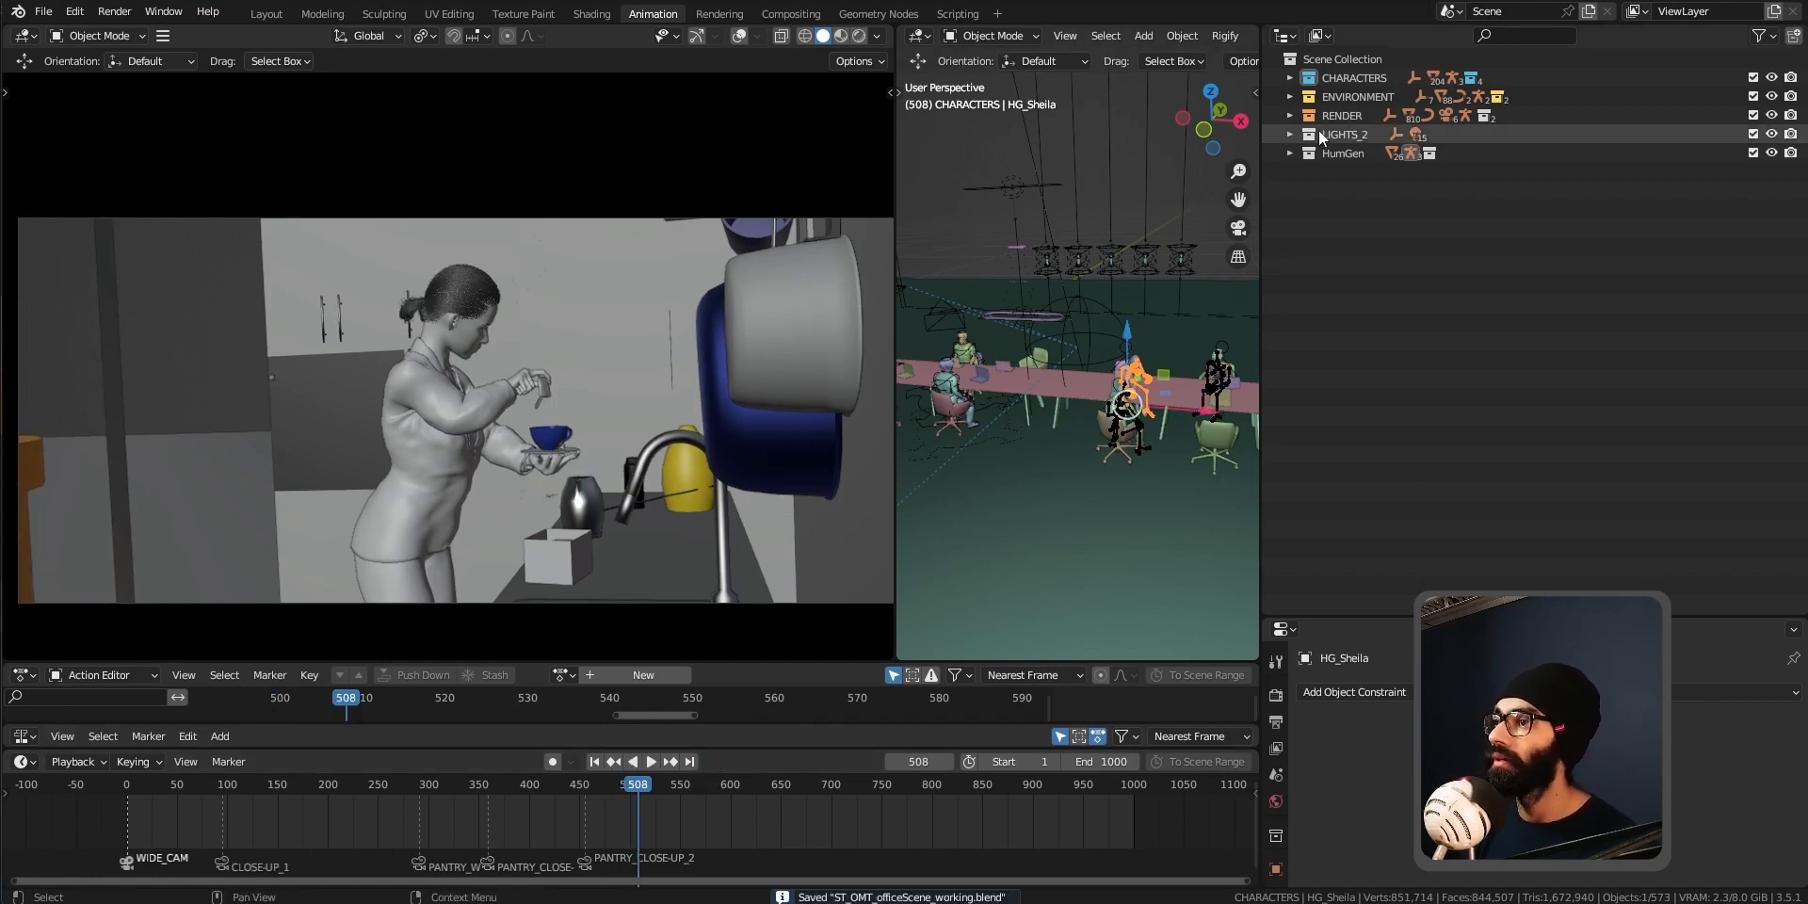
Expand the CHARACTERS and CHARACTER-AHAANA collections, collapsing AHAANA_model and expanding AHAANA_rig
click(1290, 78)
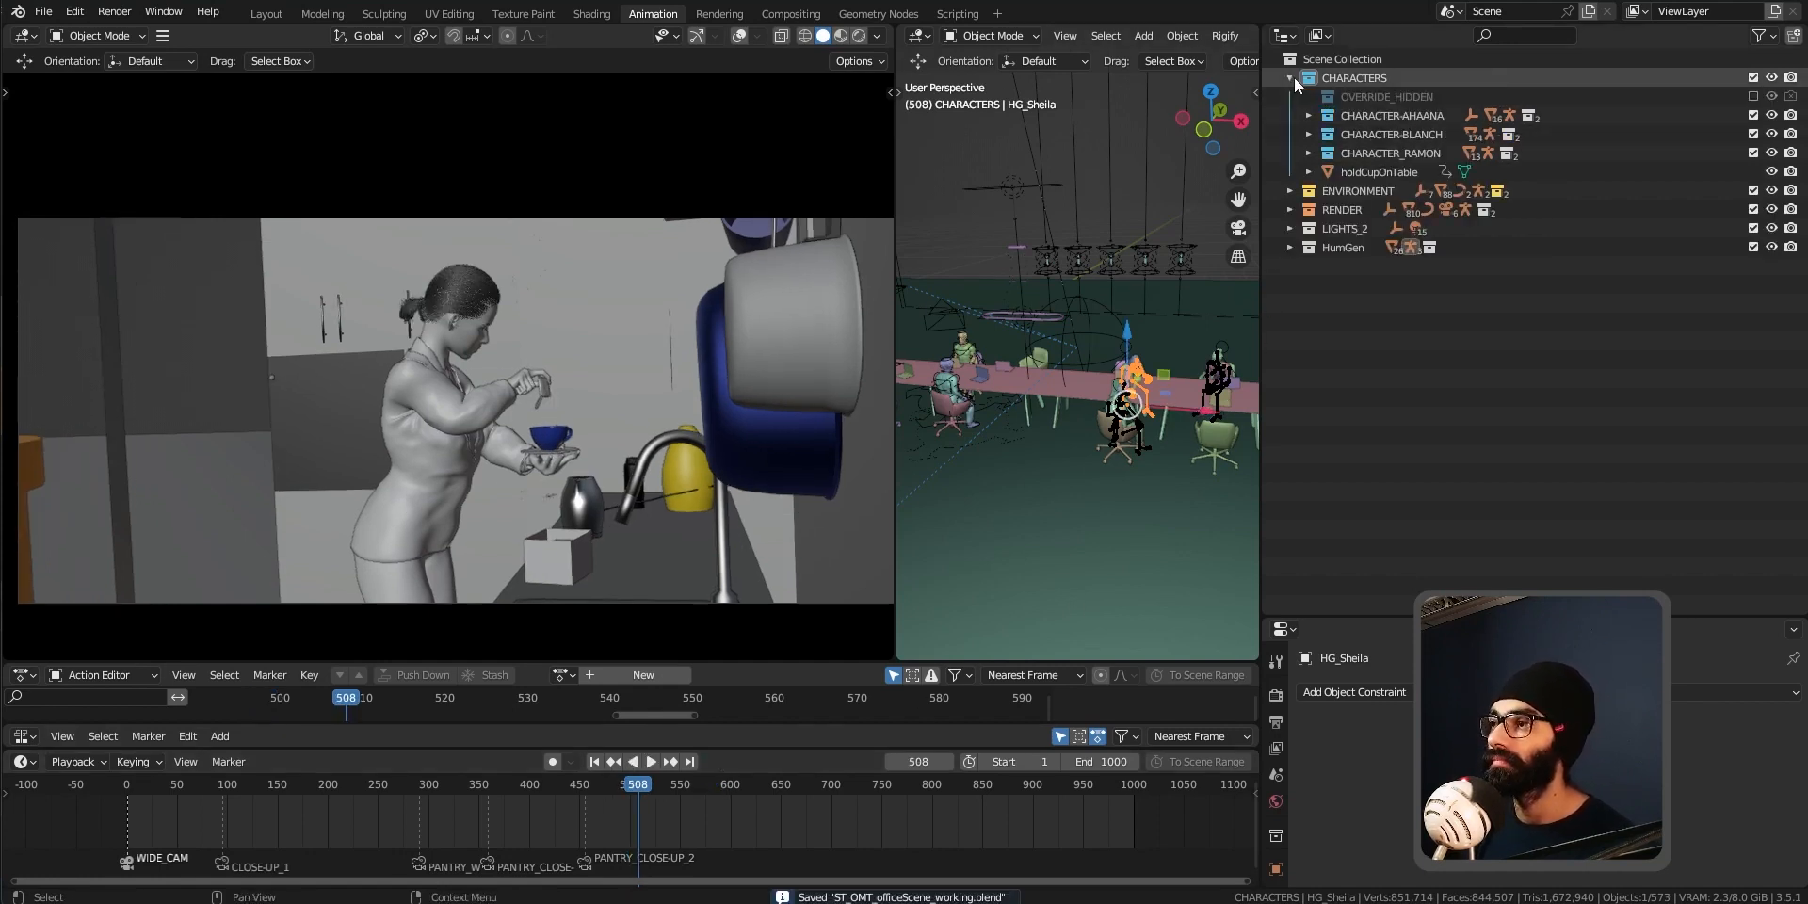
click(1386, 115)
click(1309, 115)
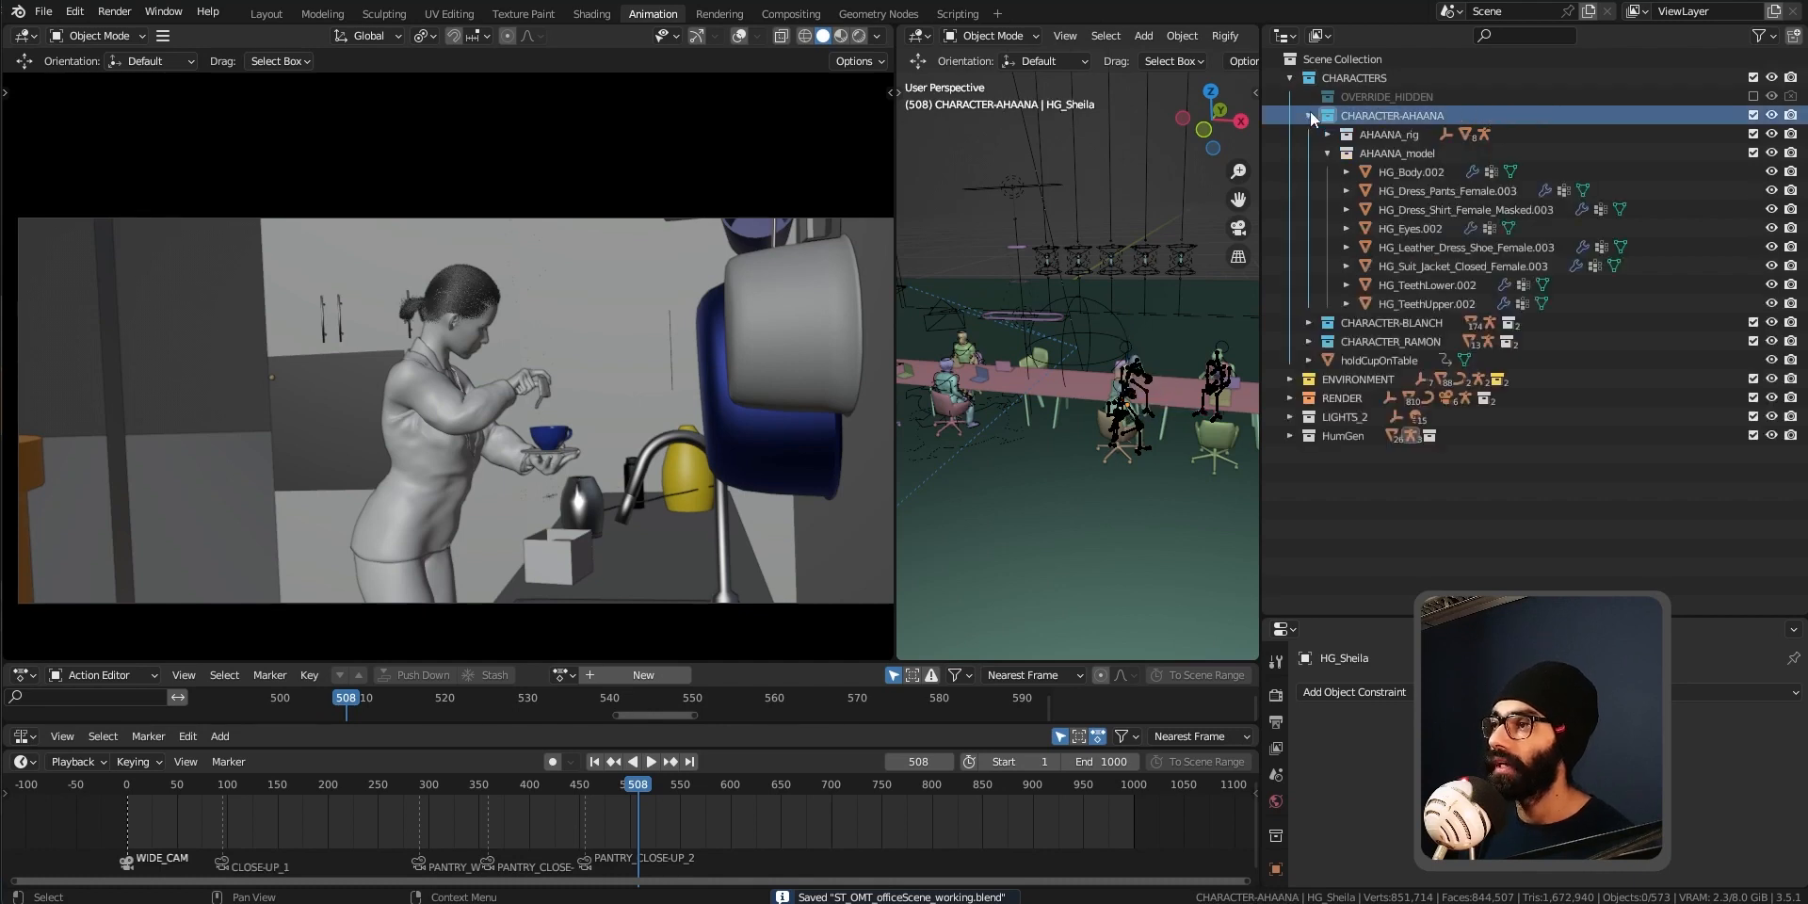
click(1309, 114)
click(1308, 114)
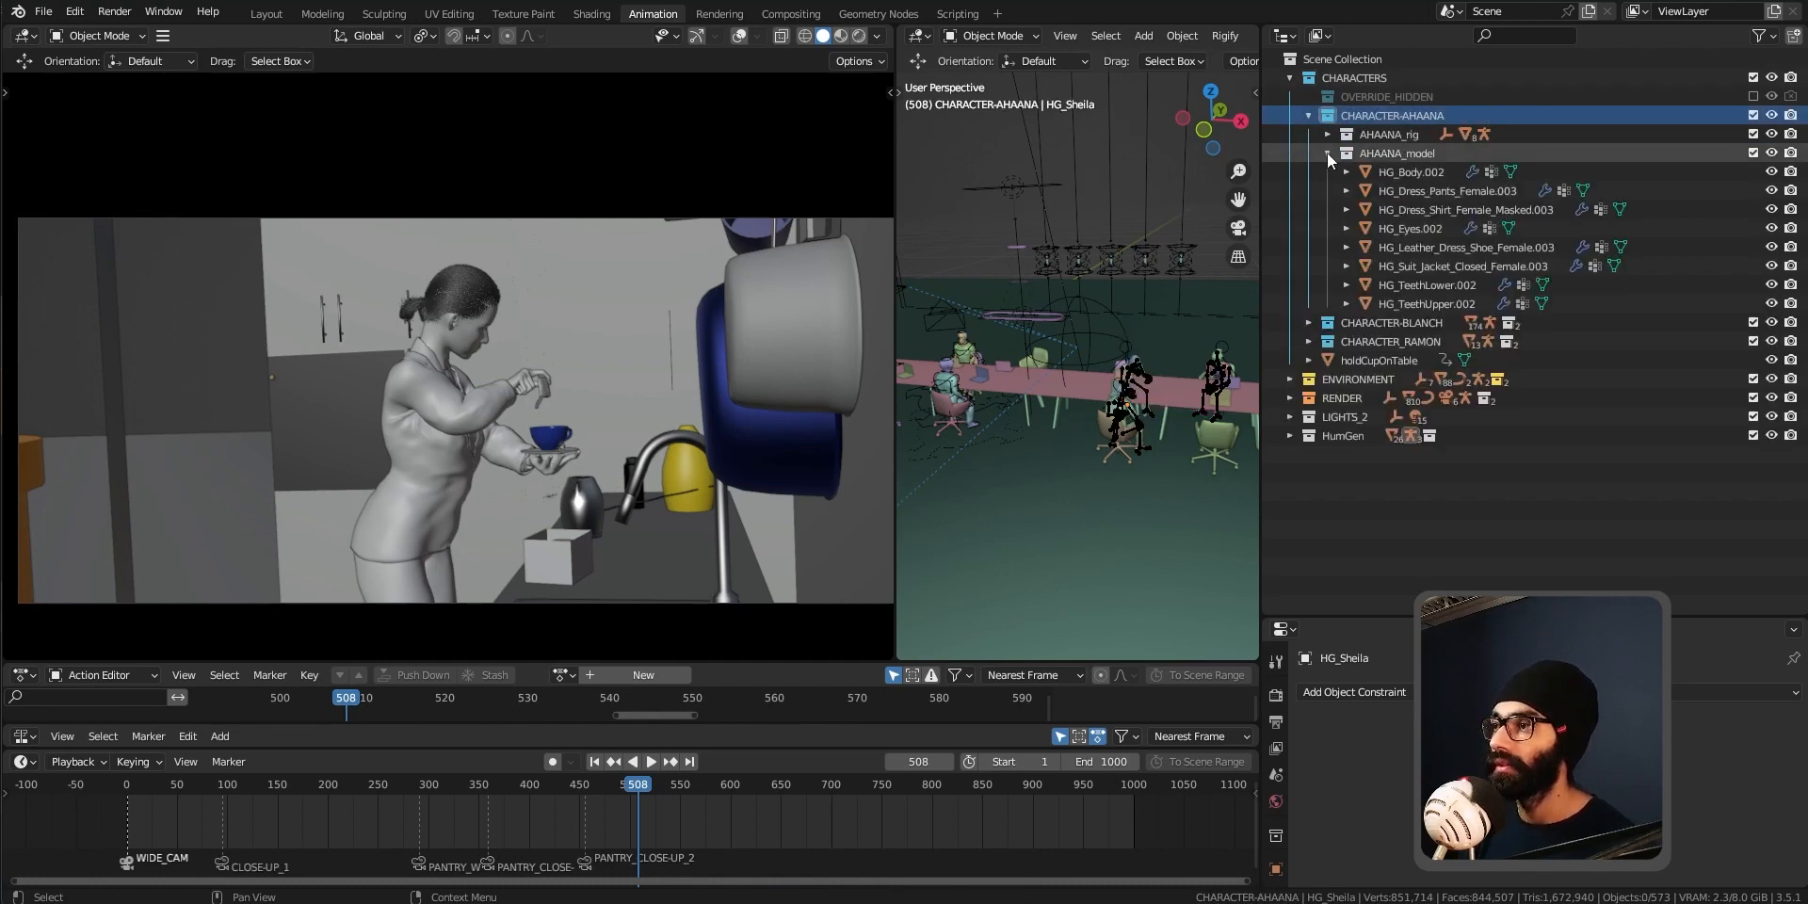
click(1328, 154)
click(1327, 136)
Widen the perspective viewport and replay the pantry close-up animation, stopping at frame 541
middle_drag(1118, 330, 1064, 357)
drag(891, 418, 756, 424)
key(space)
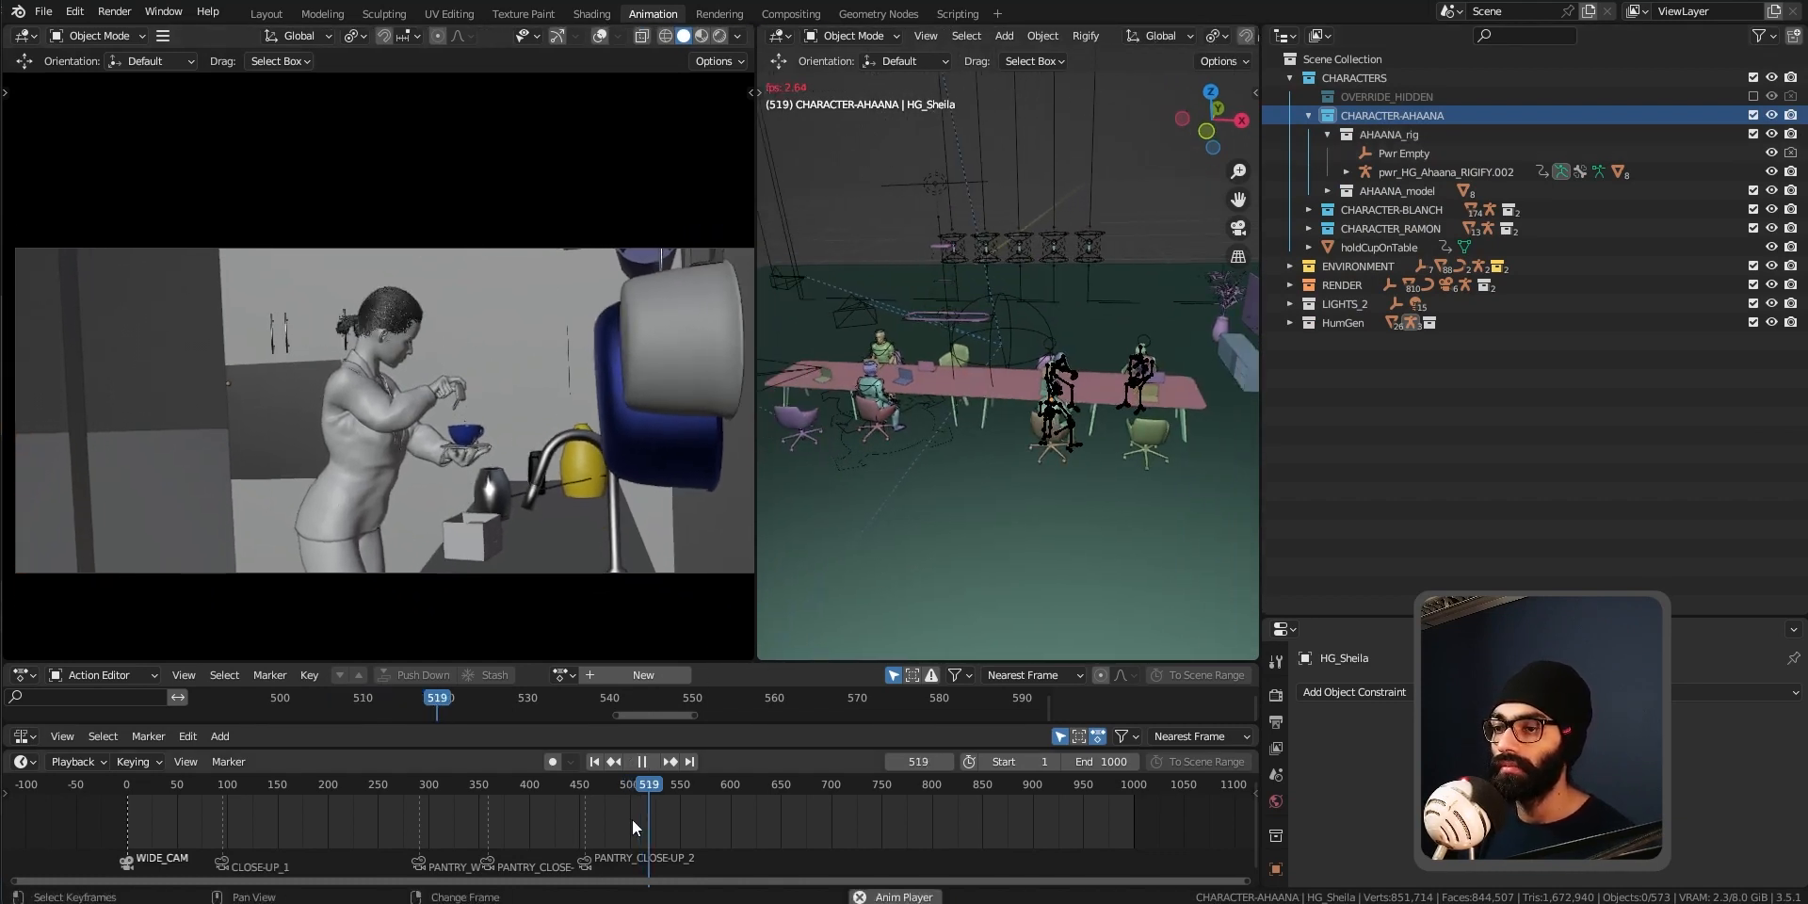
key(space)
click(603, 783)
key(space)
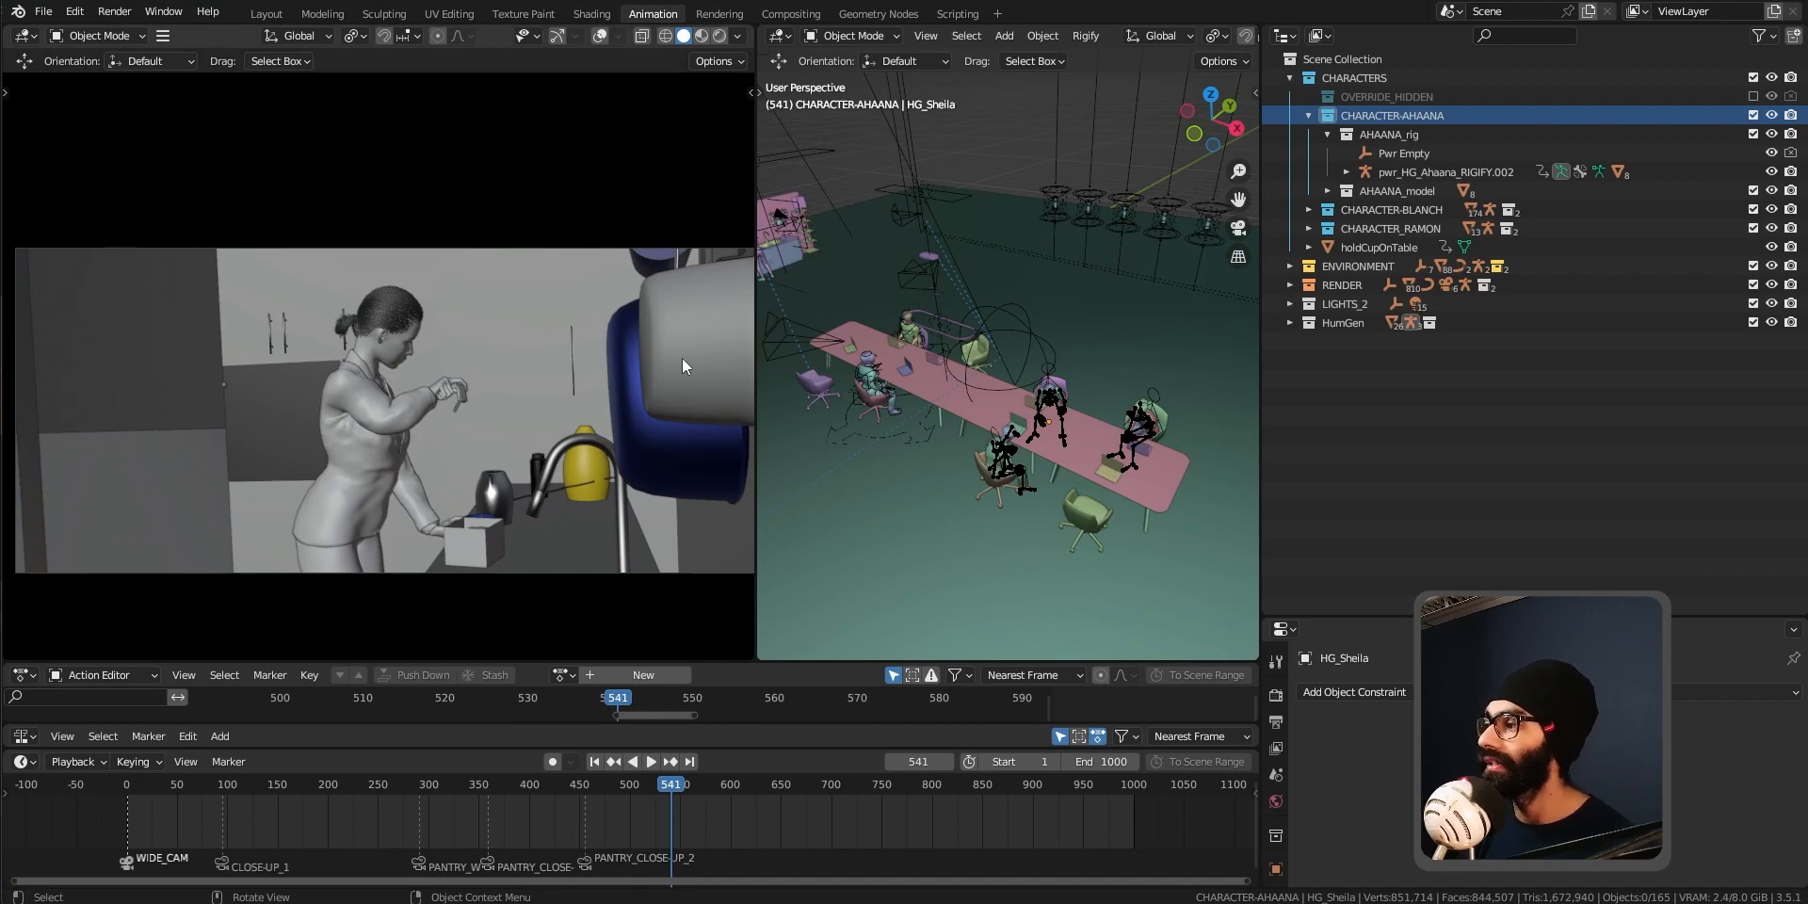
Exclude the HumGen collection from the view layer and restore the camera view in the camera viewport
middle_drag(869, 399, 1054, 503)
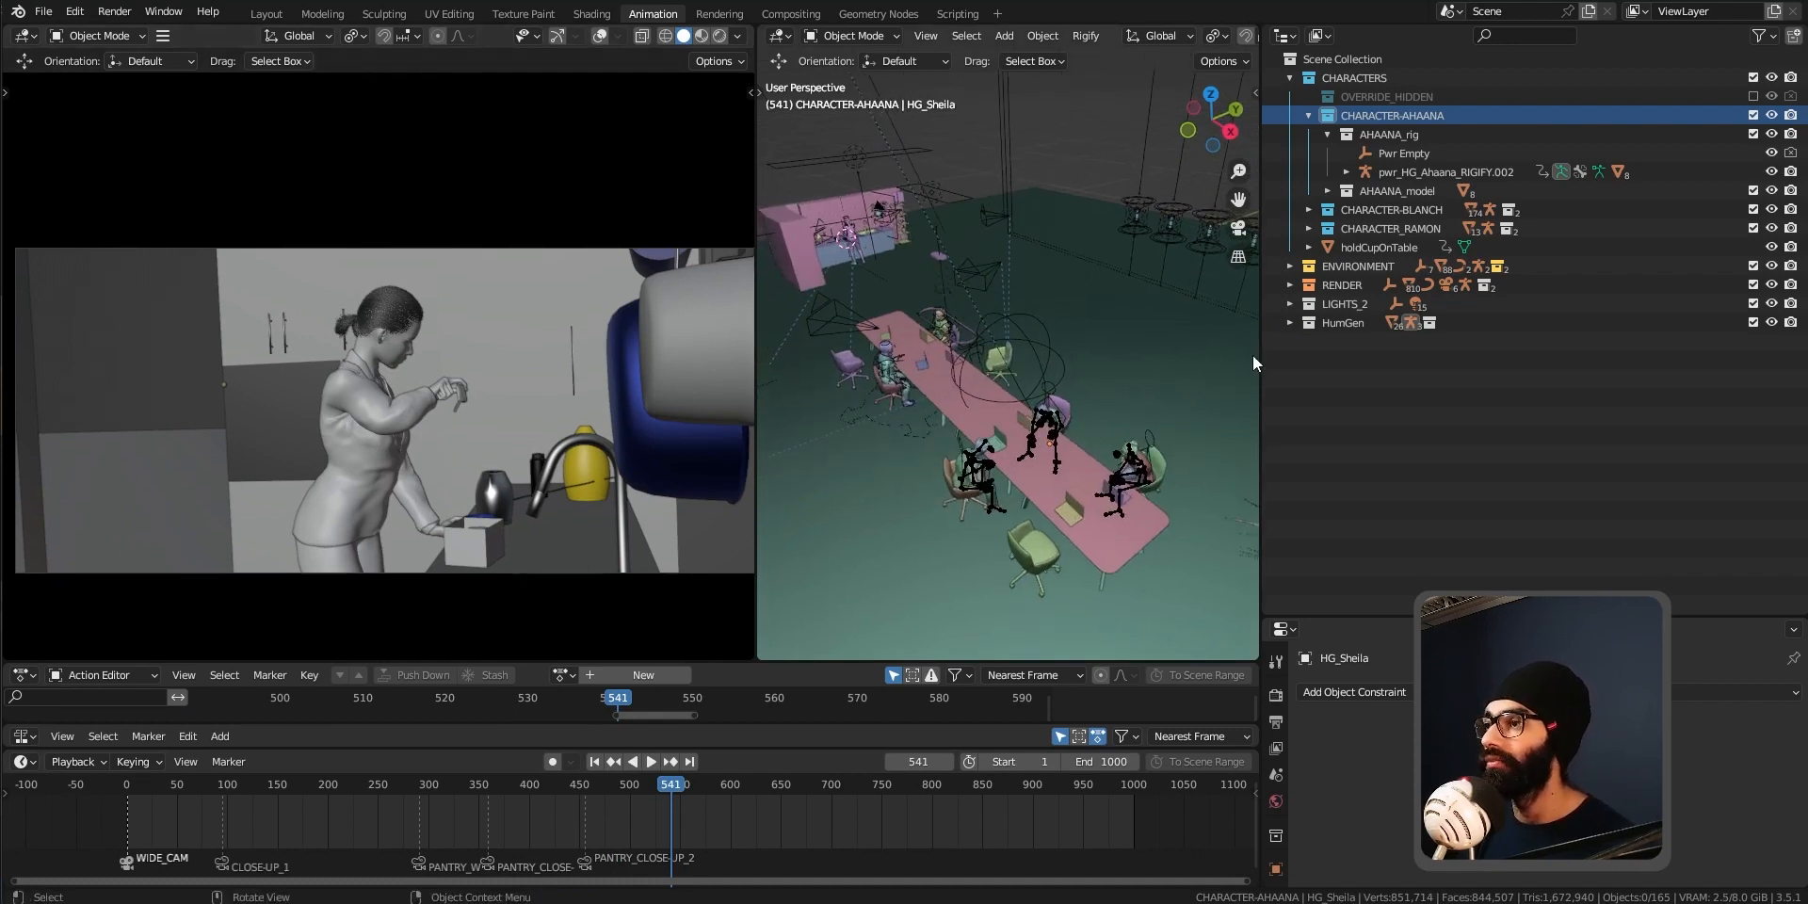
click(1752, 322)
middle_drag(1026, 485, 1078, 537)
middle_drag(546, 449, 561, 406)
key(grave)
click(403, 499)
Scrub through the pantry close-up to frame 607 and save the file
click(632, 761)
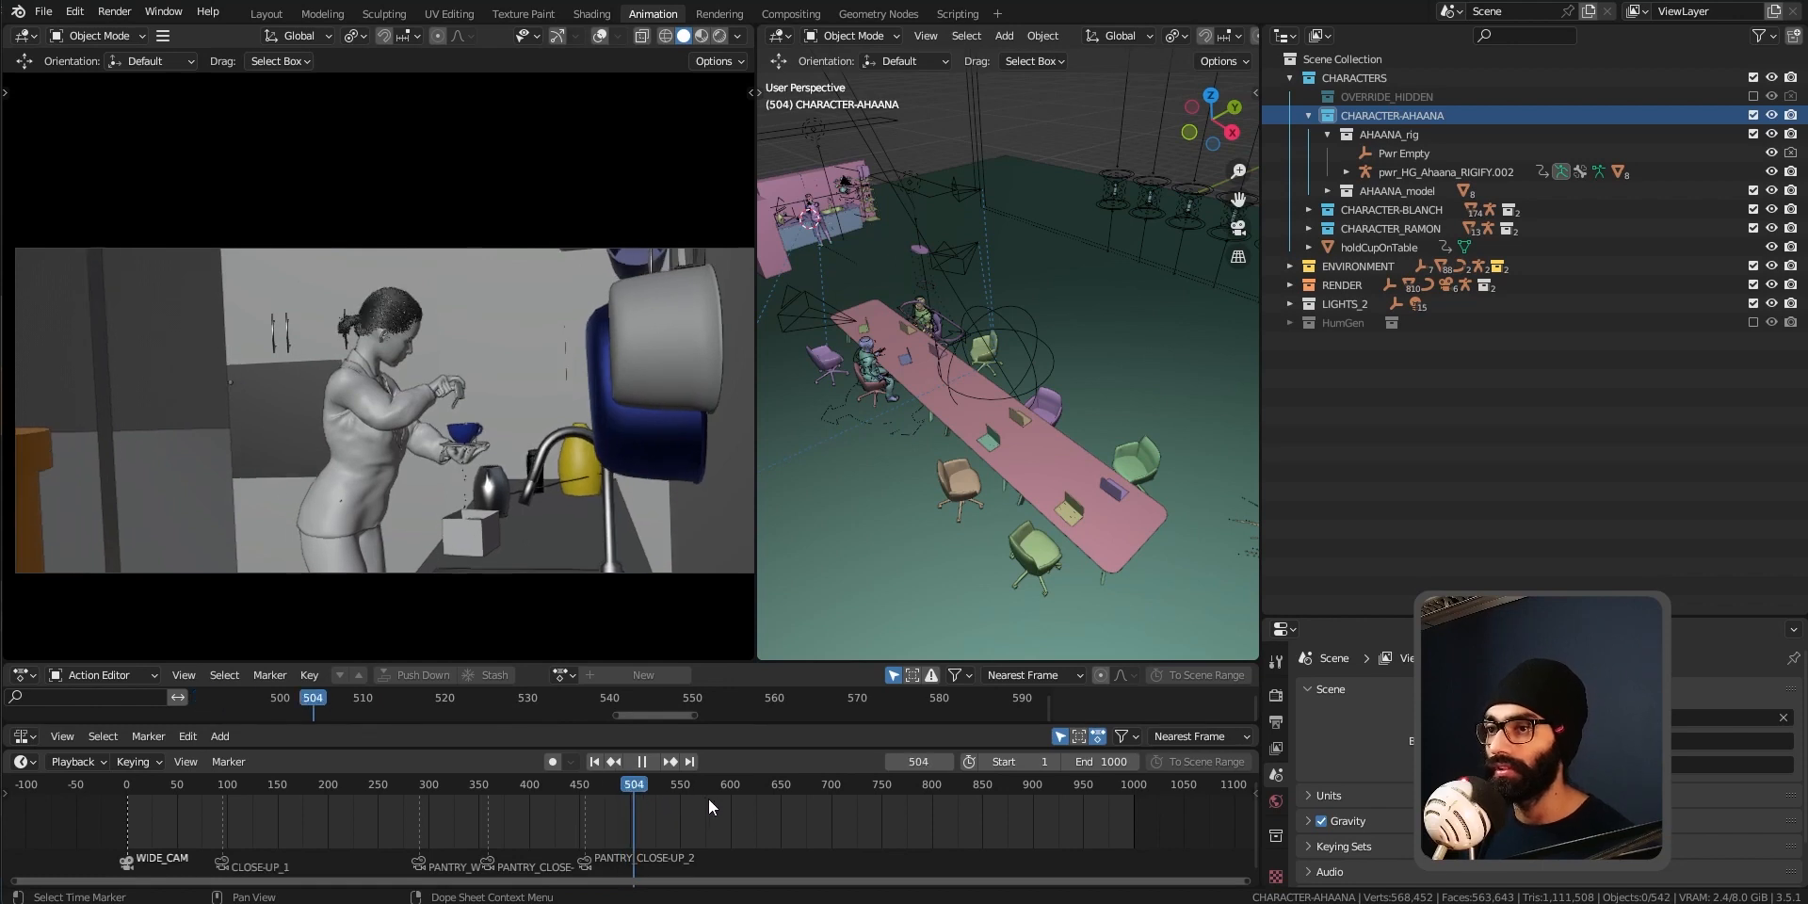
drag(676, 792, 739, 794)
click(737, 794)
key(space)
key(ctrl+s)
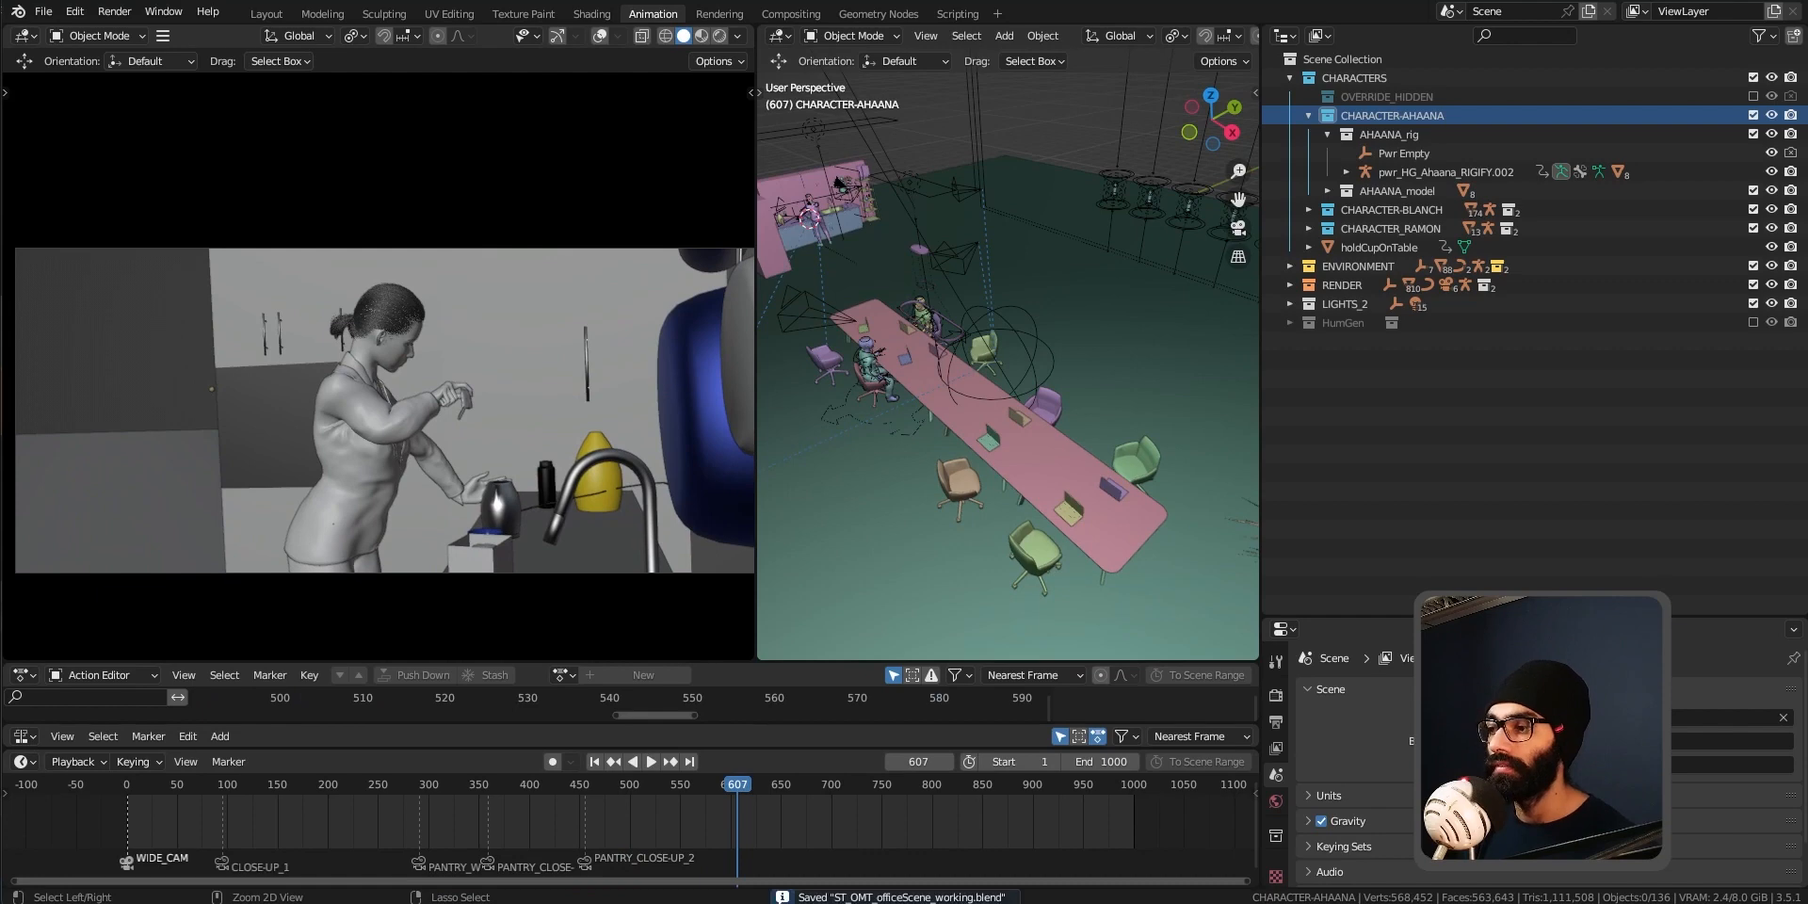
Check the GPU performance in Task Manager and return to the office scene in Blender
right_click(1497, 901)
click(1506, 874)
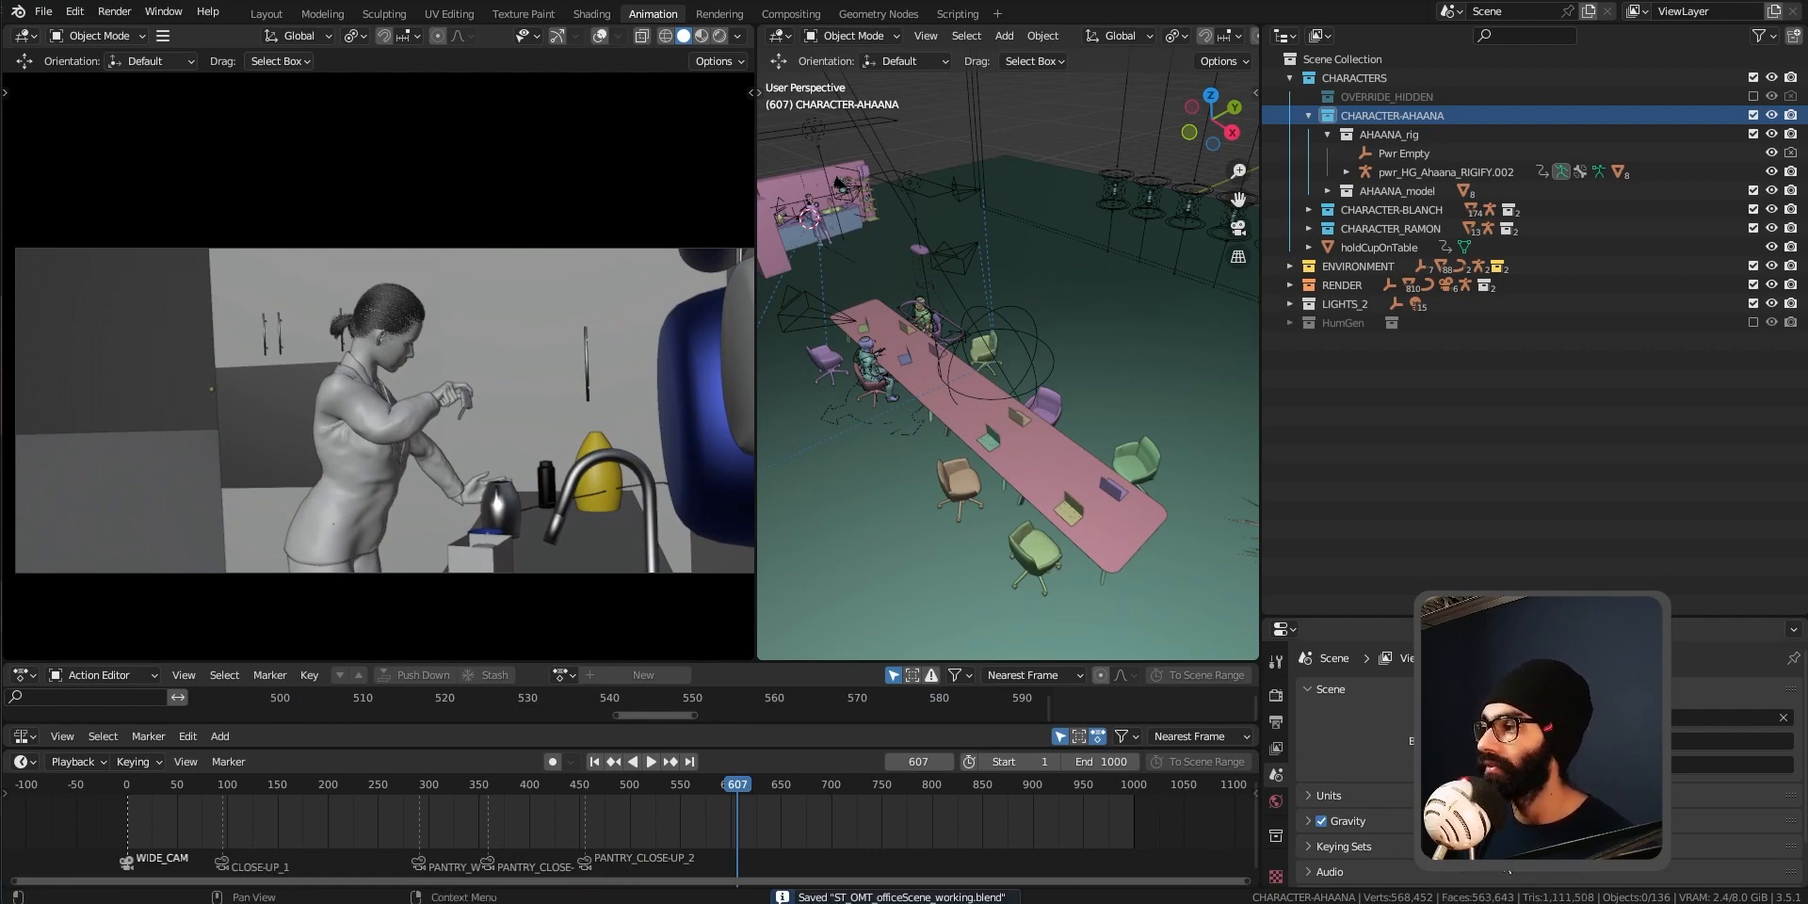
click(1094, 293)
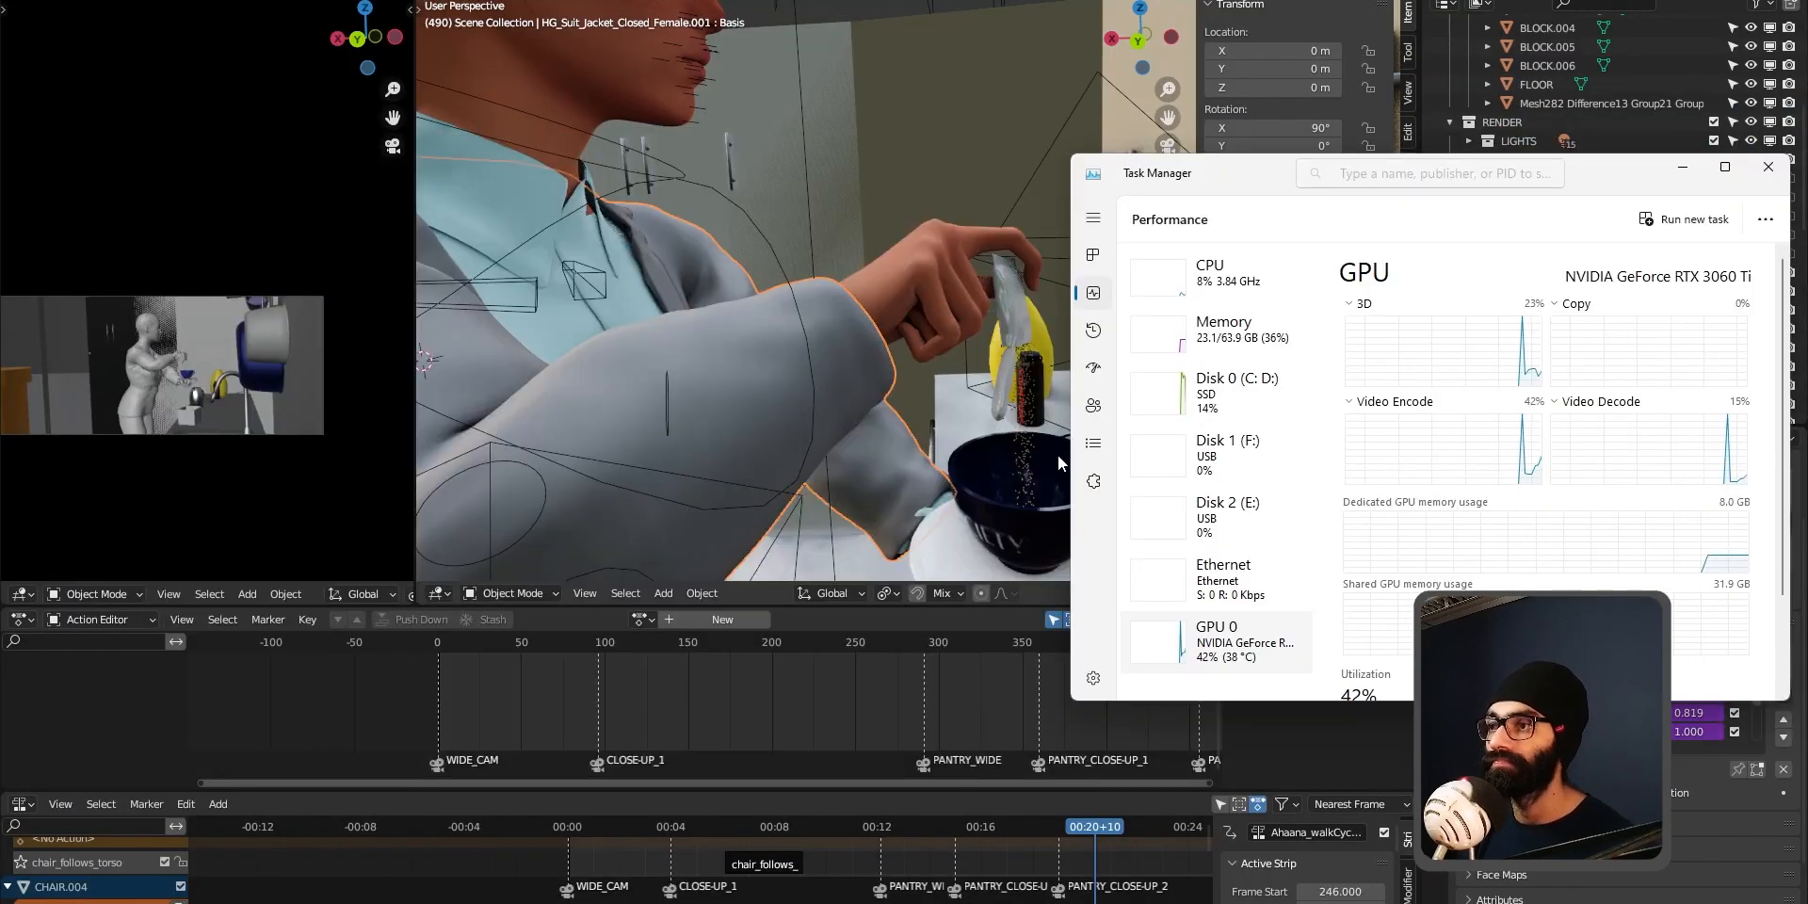
key(alt+Tab)
key(alt+Tab)
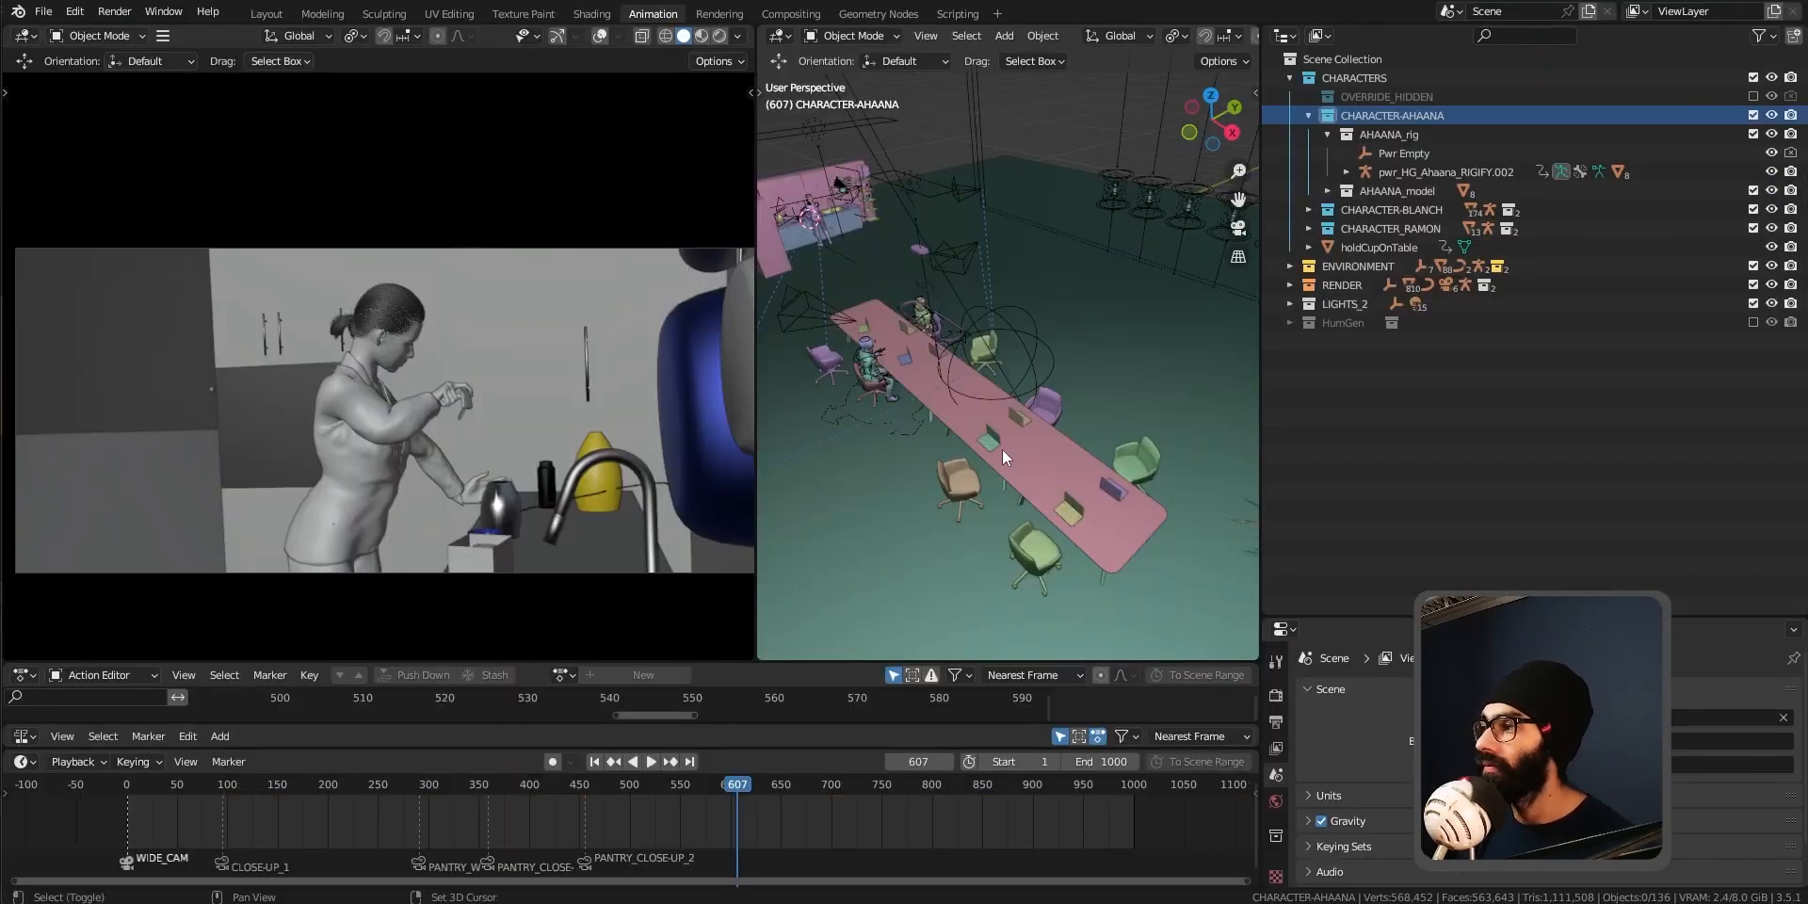
Play the animation, scrub back to frame 583 and view the pantry counter and sink from a free angle
key(shift+space)
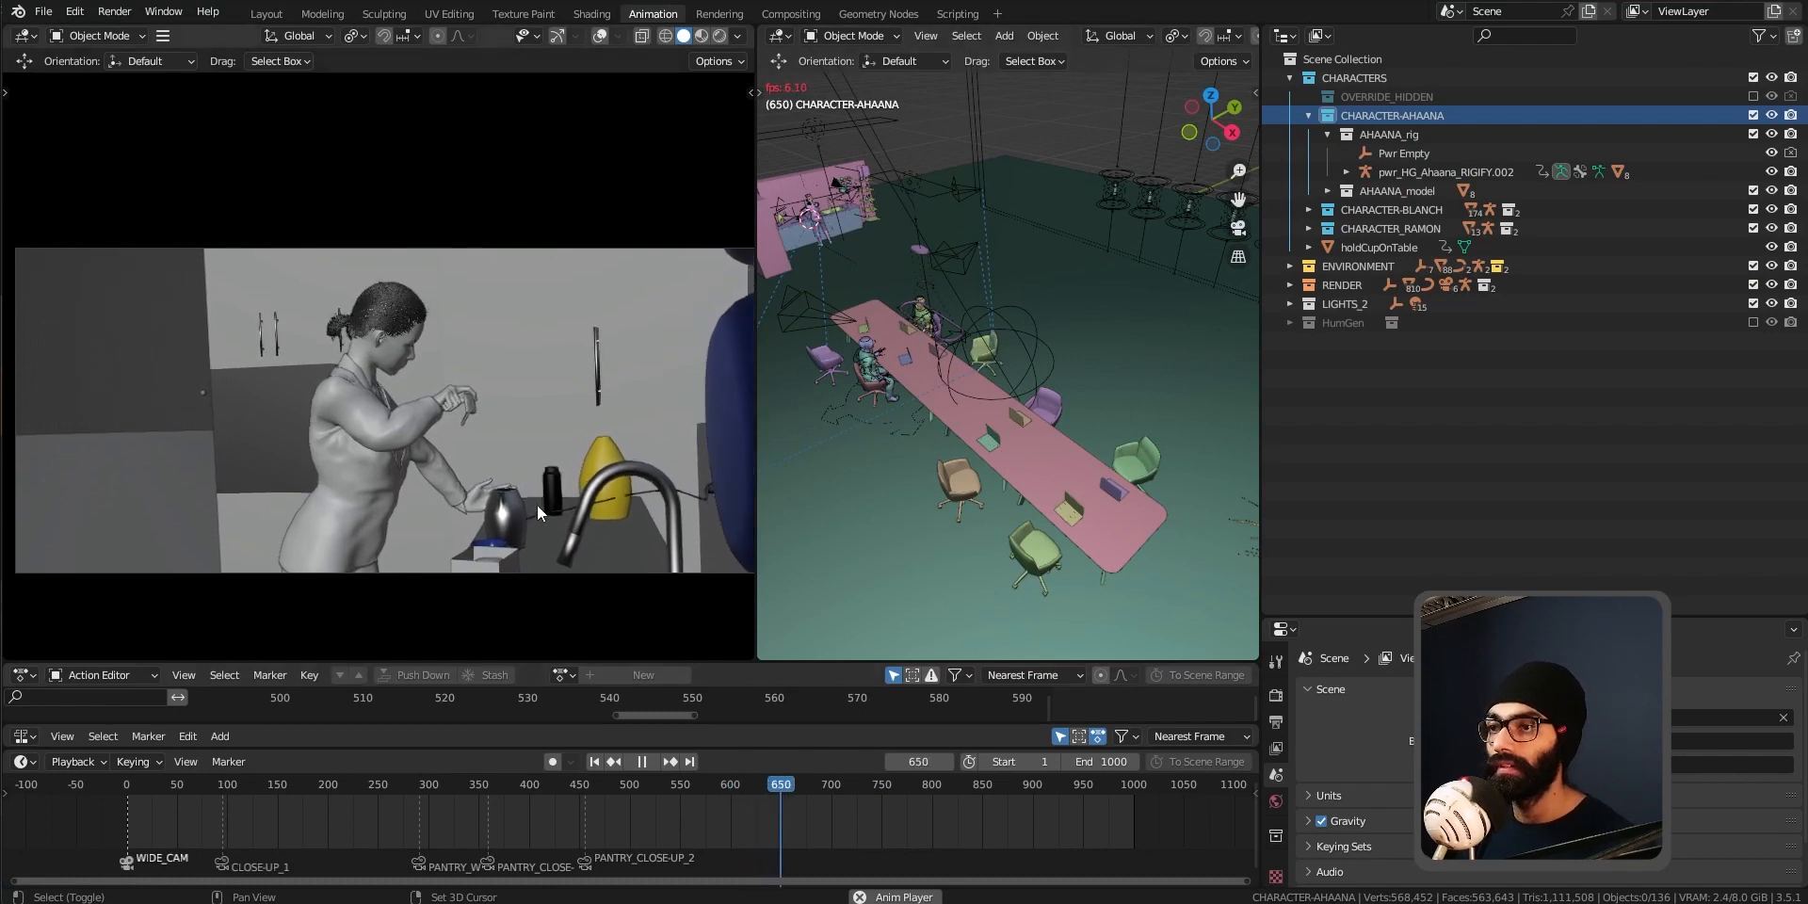
drag(789, 785, 714, 802)
middle_drag(546, 511, 461, 555)
middle_drag(594, 504, 699, 457)
Select the pantry character's trousers and examine the character up close in the perspective viewport
scroll(512, 420, up, 5)
middle_drag(916, 302, 896, 297)
click(822, 229)
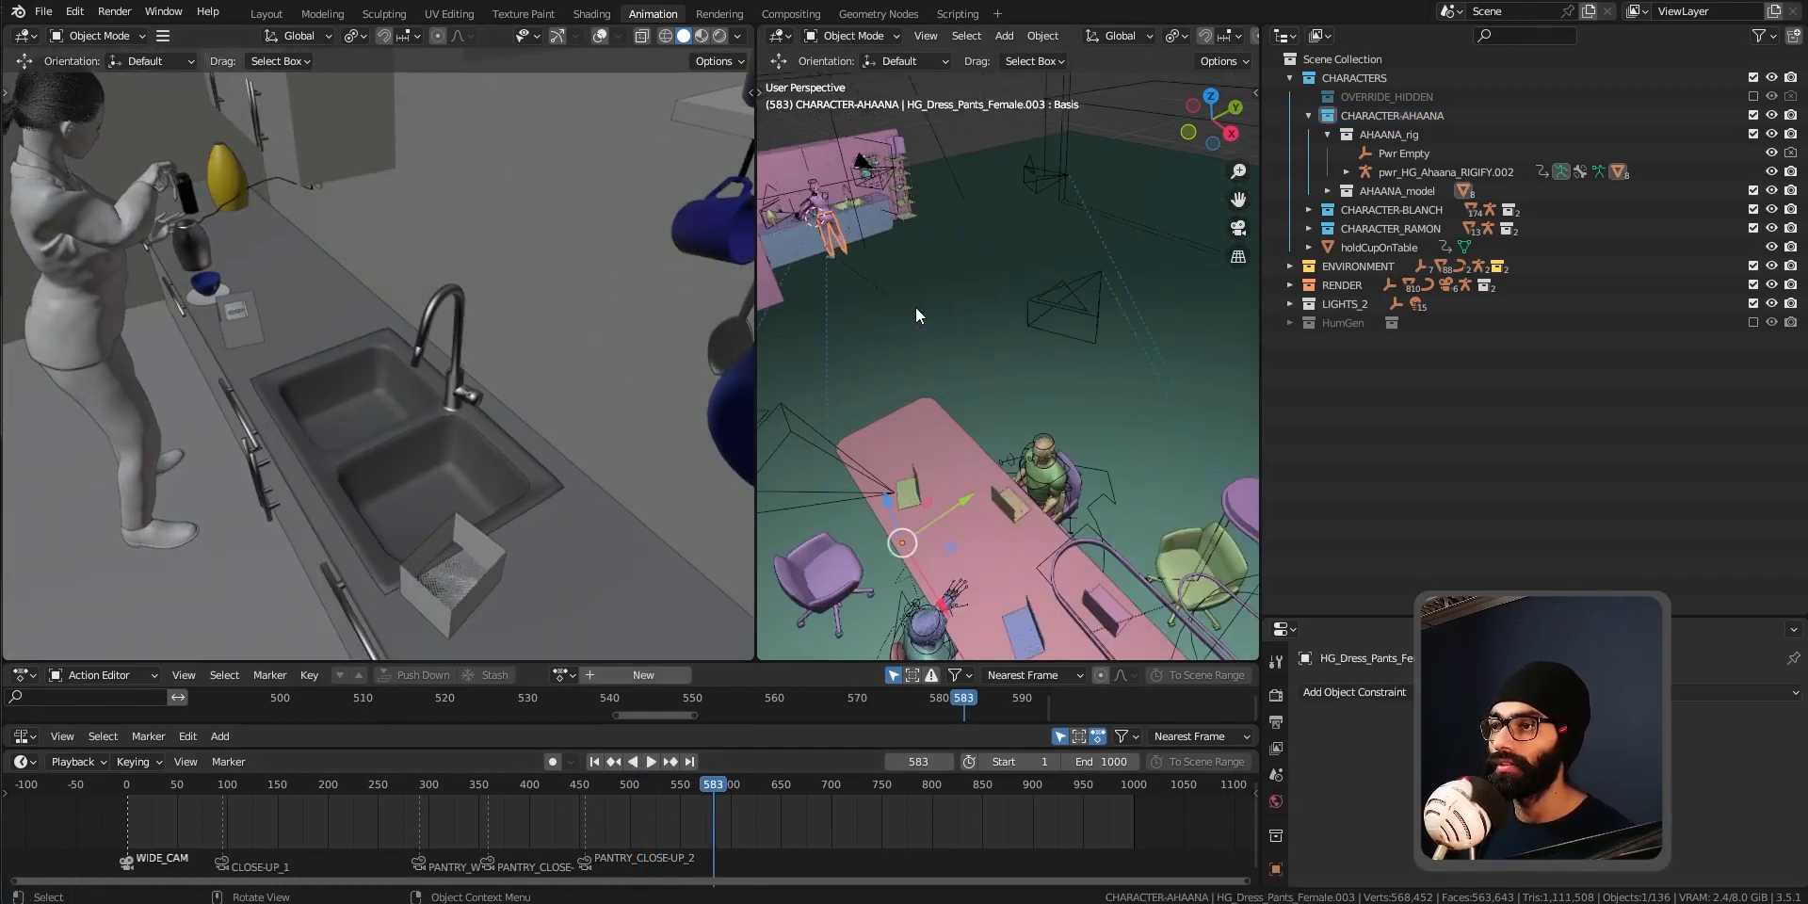
scroll(966, 358, up, 8)
scroll(1060, 363, down, 8)
mouse_move(979, 324)
middle_down()
mouse_move(997, 381)
mouse_move(1049, 381)
mouse_move(1100, 318)
mouse_move(1056, 318)
mouse_move(1049, 190)
mouse_move(985, 325)
middle_up()
scroll(1049, 190, down, 2)
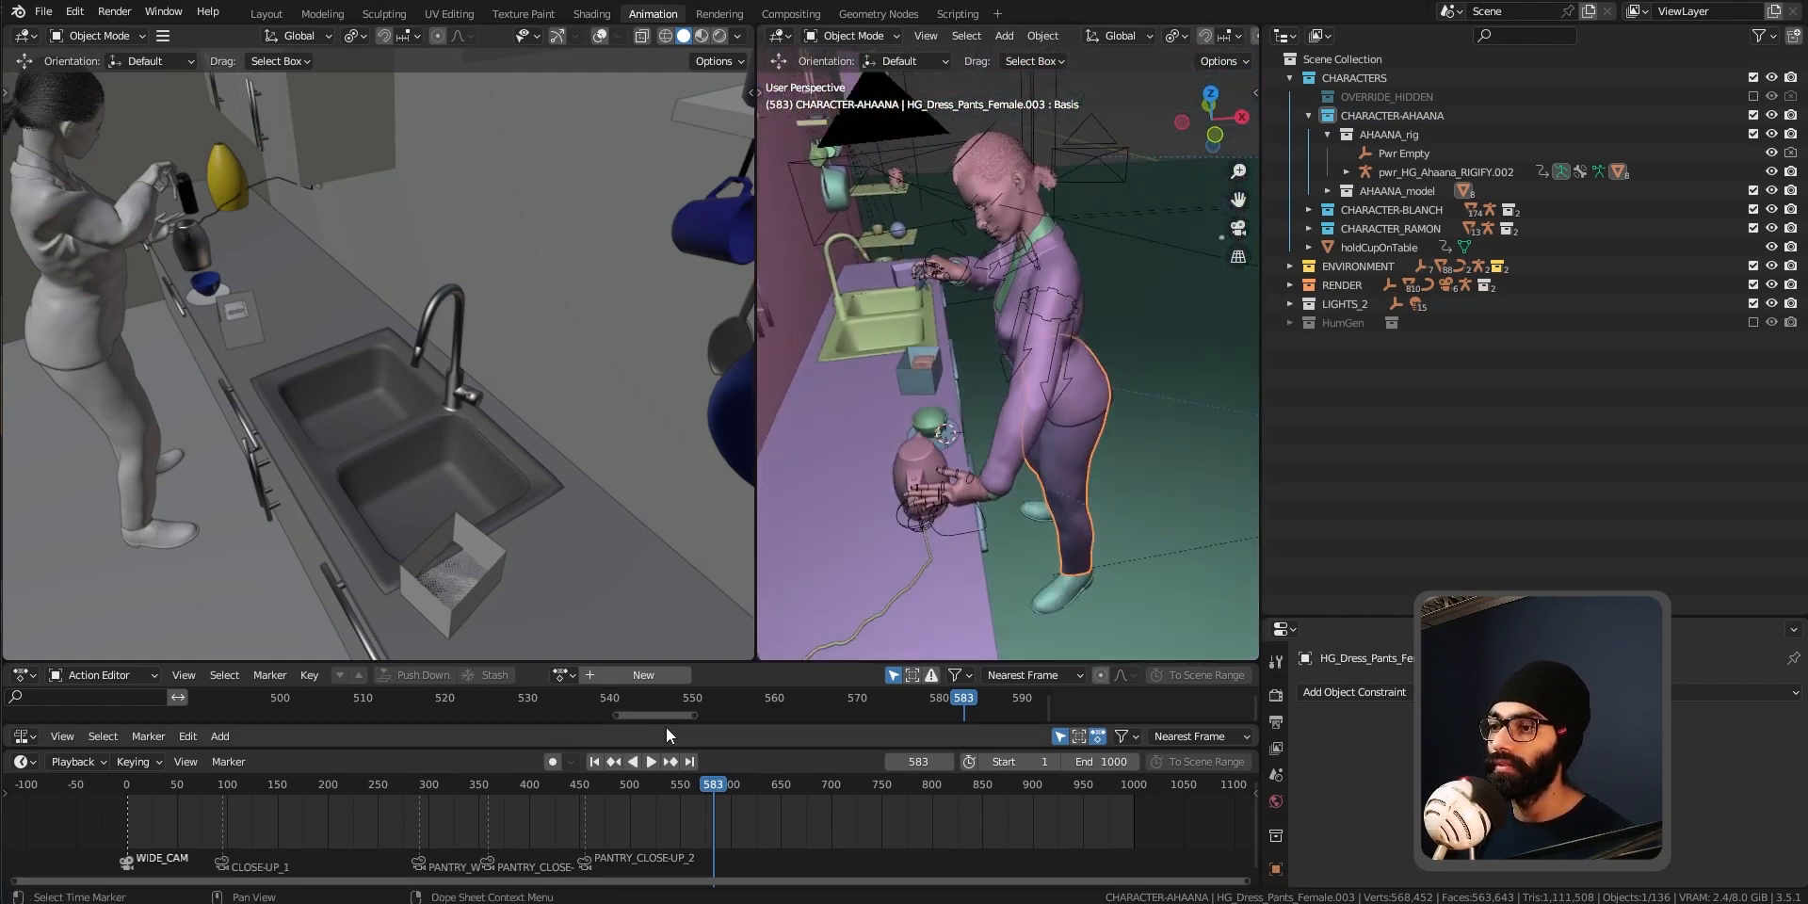
Select the held cup at frame 498 and enlarge the properties editor to show its Child Of constraints
drag(710, 788, 629, 788)
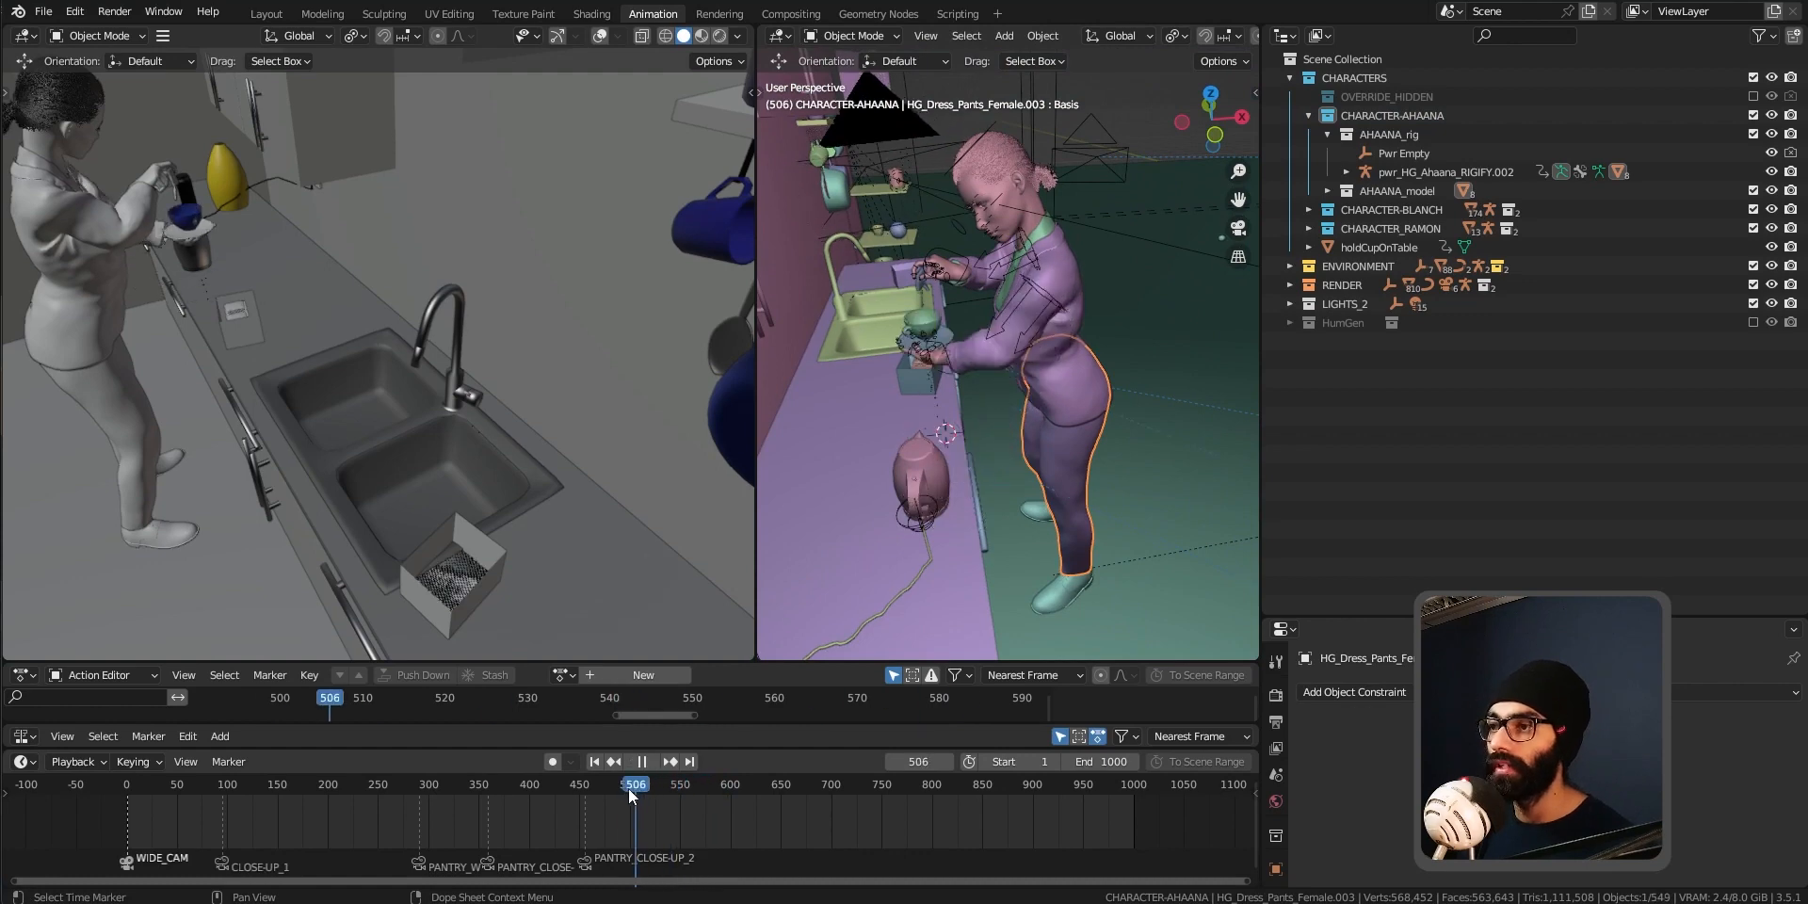
scroll(933, 329, up, 3)
click(932, 288)
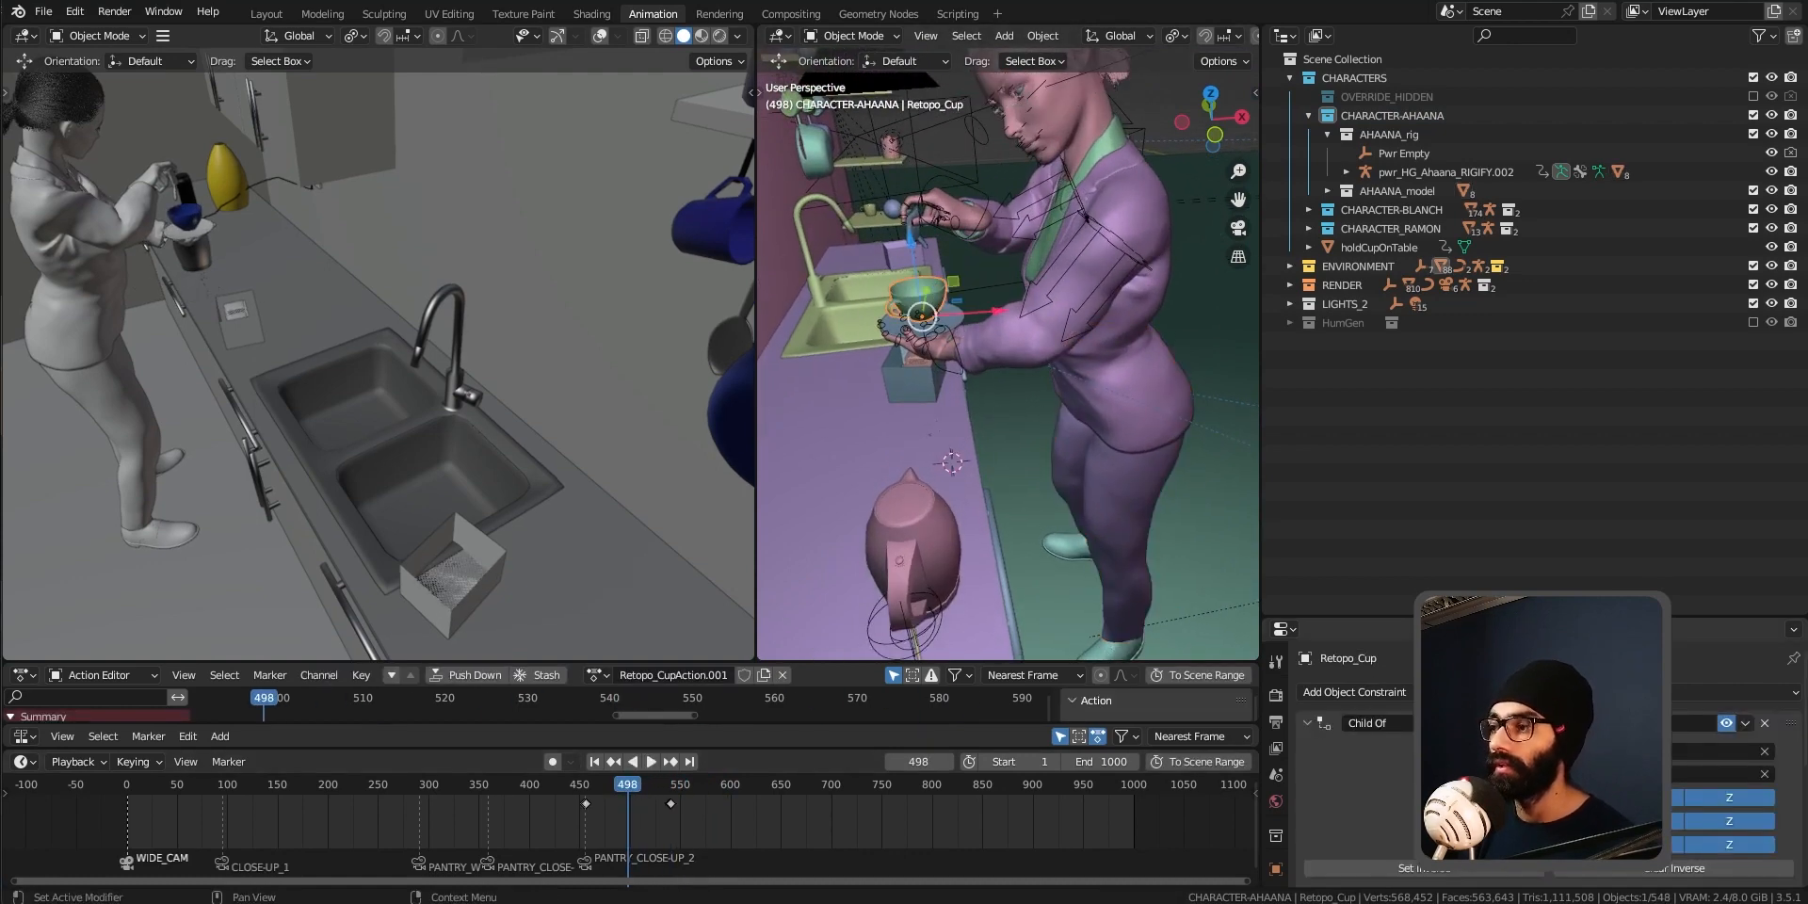
key(alt+Tab)
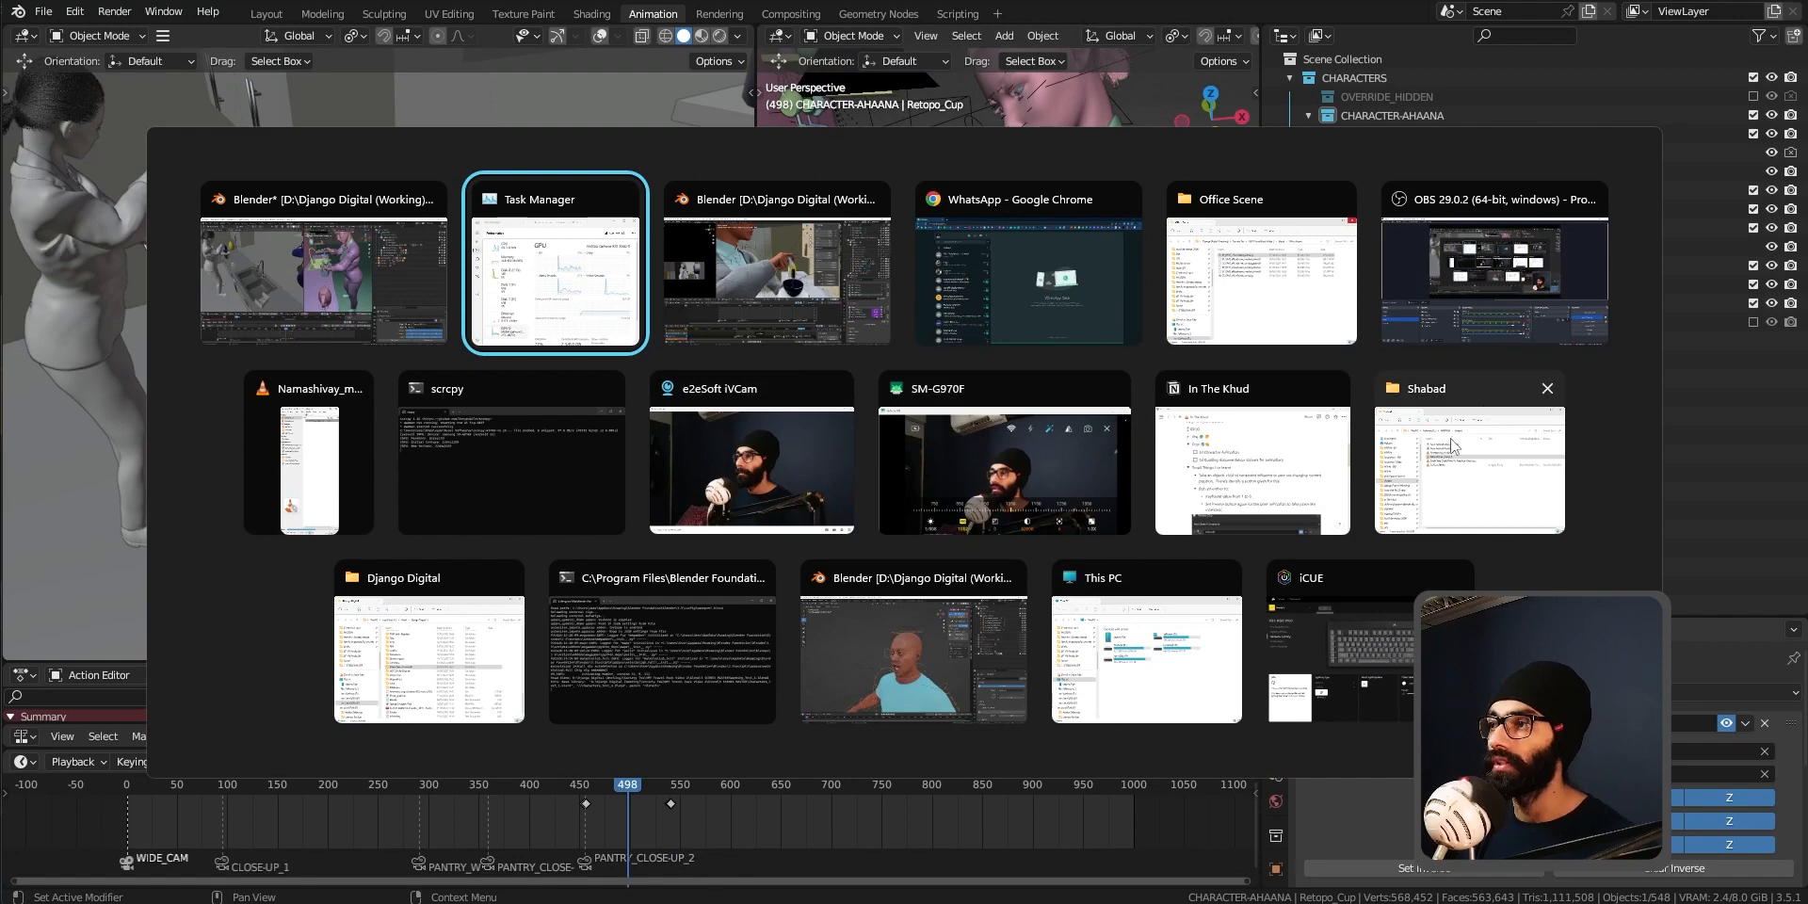
click(1501, 303)
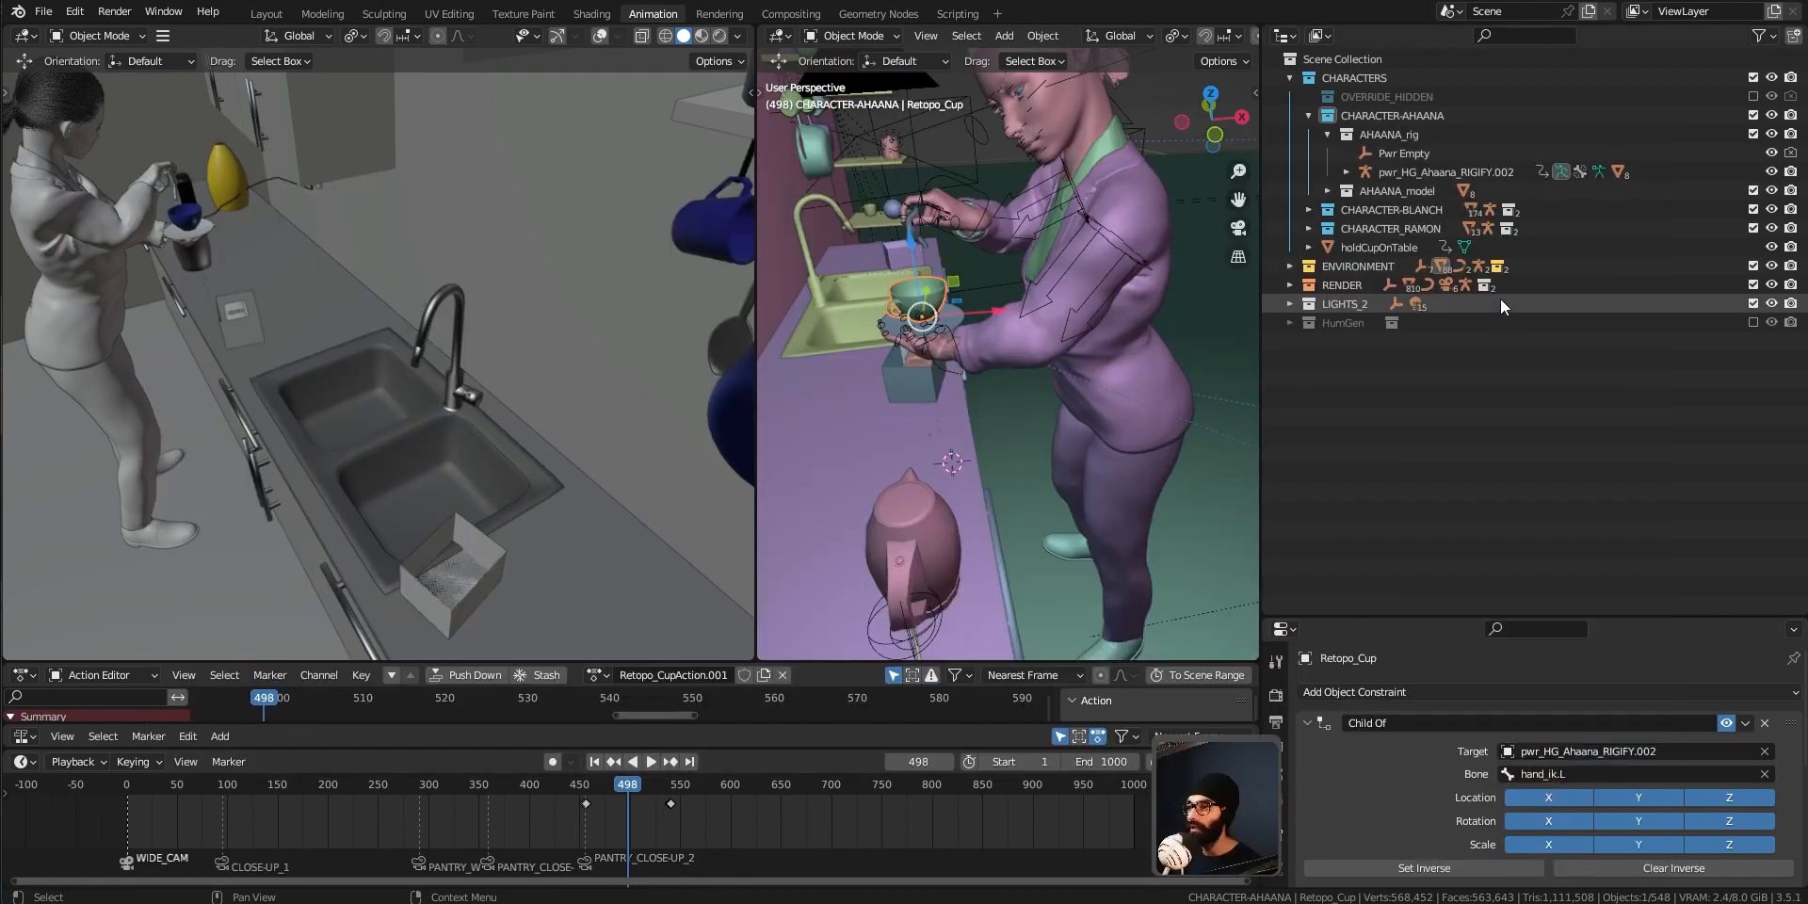
drag(1373, 617, 1374, 361)
Go back to frame 449 and select the rig's hand_ik.L bone to check the constraint target, reselecting the cup
drag(619, 795, 571, 788)
key(space)
key(Escape)
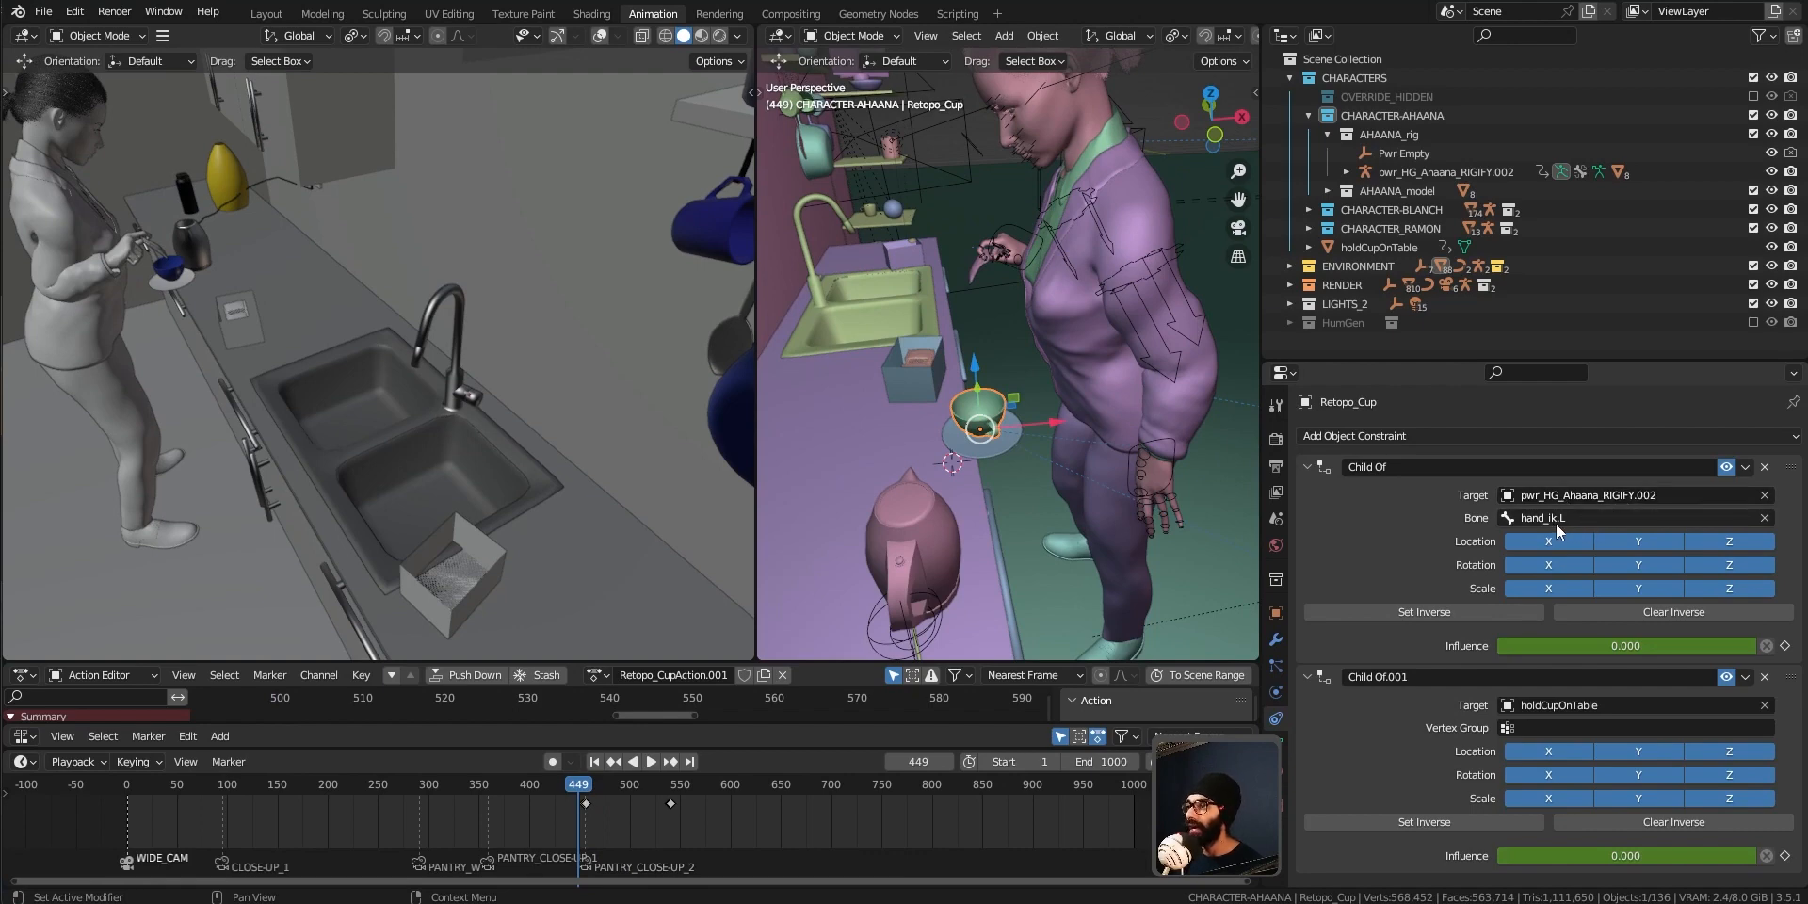
click(1166, 482)
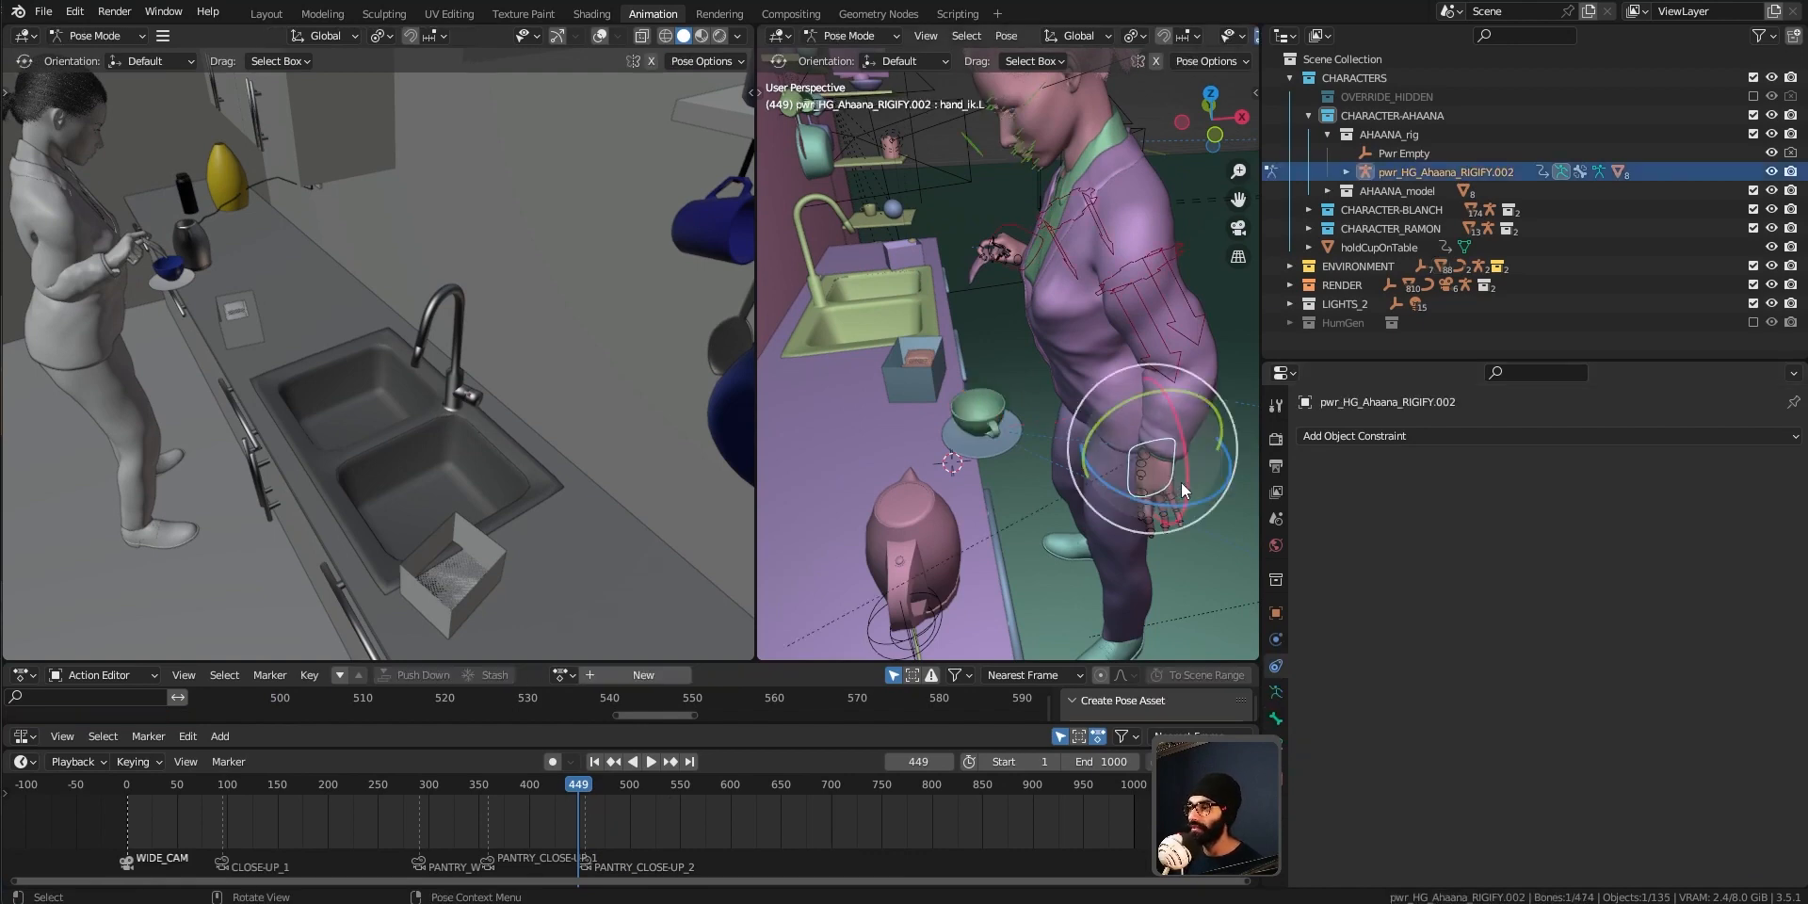
click(984, 416)
Play the cup's pick-up and put-down motion from frame 449 while watching both constraint influences, stopping at frame 542
key(space)
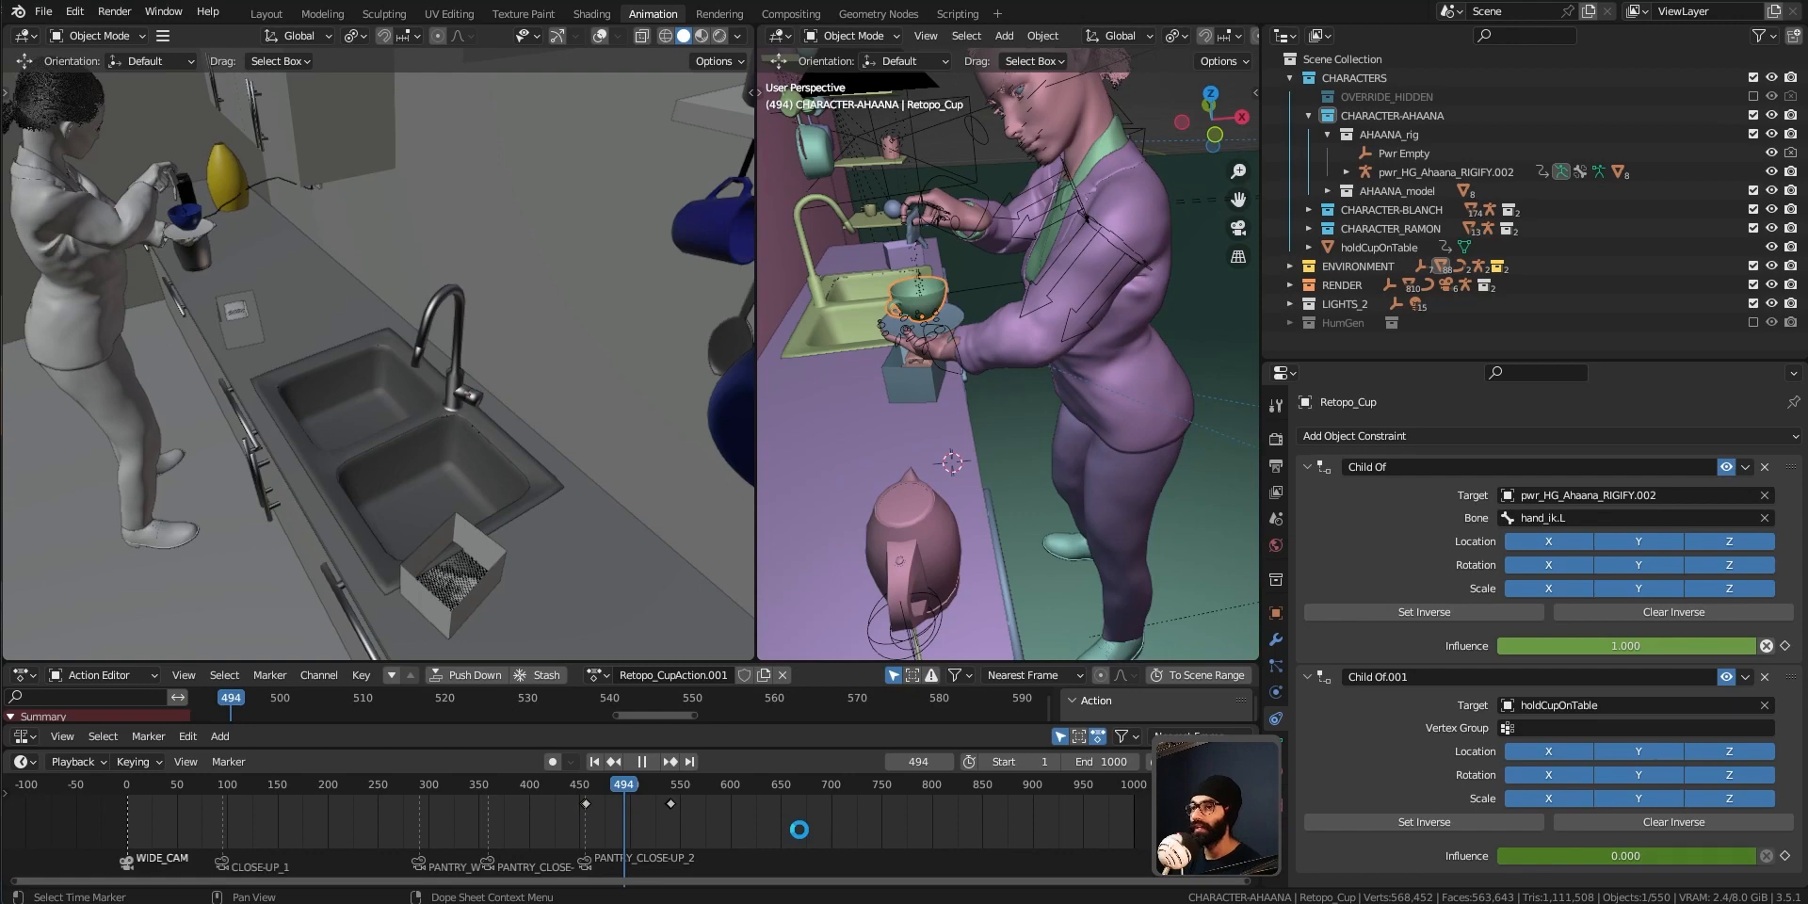
key(space)
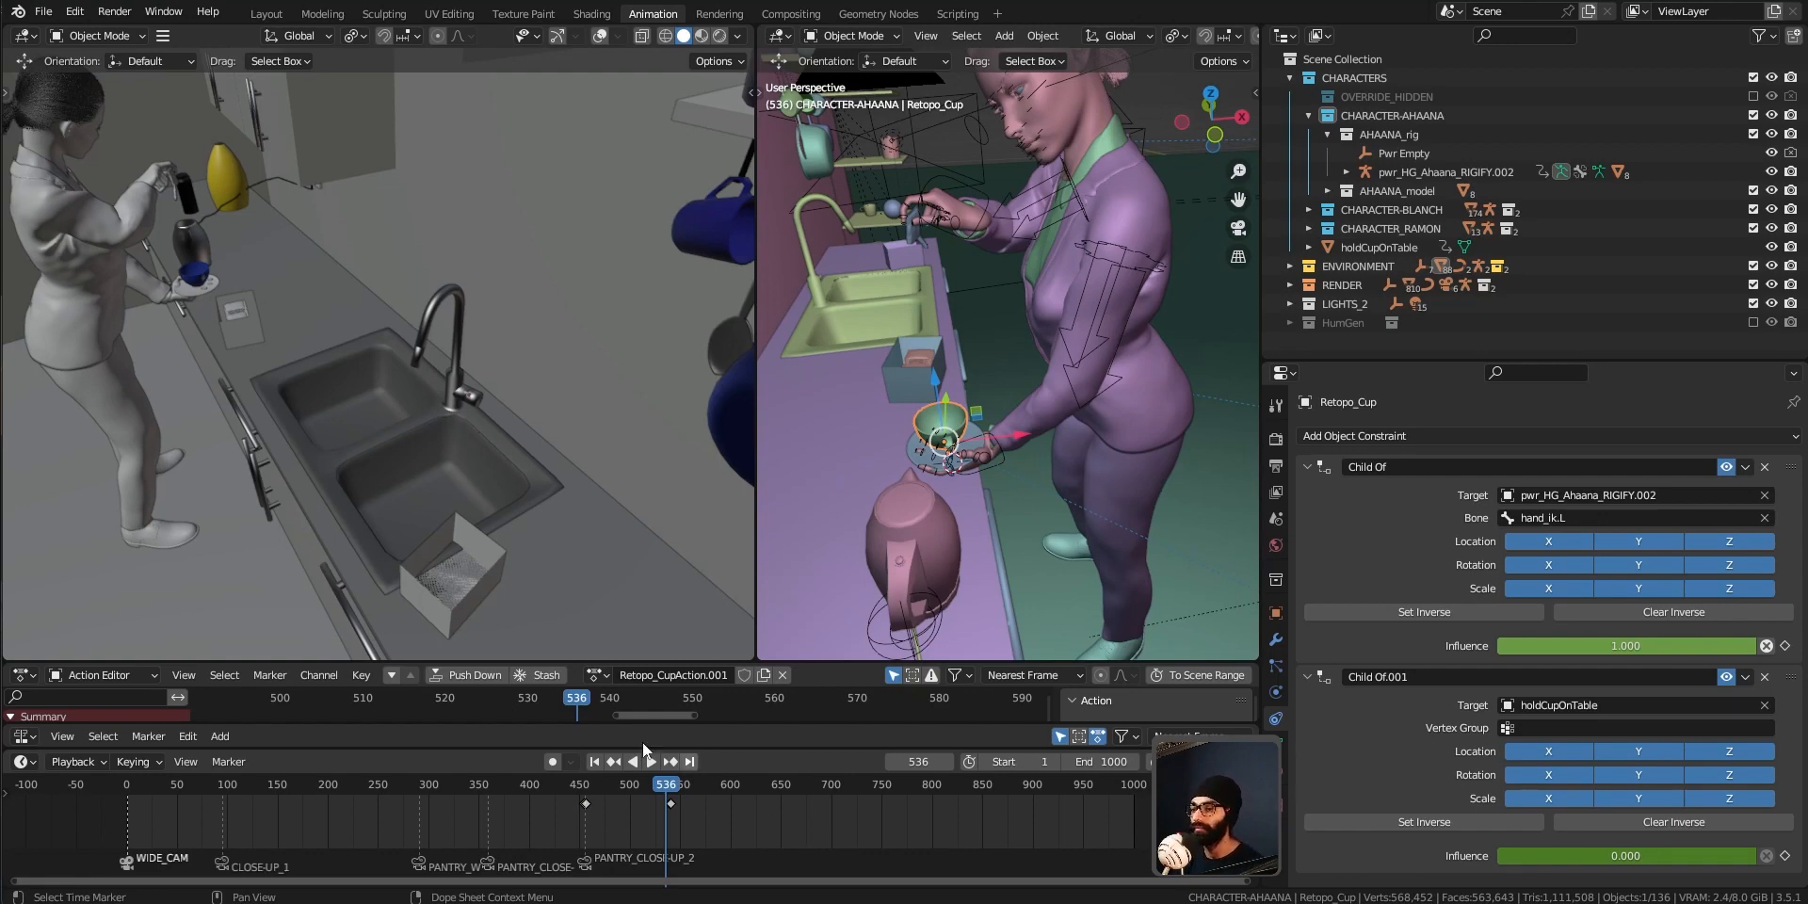
key(space)
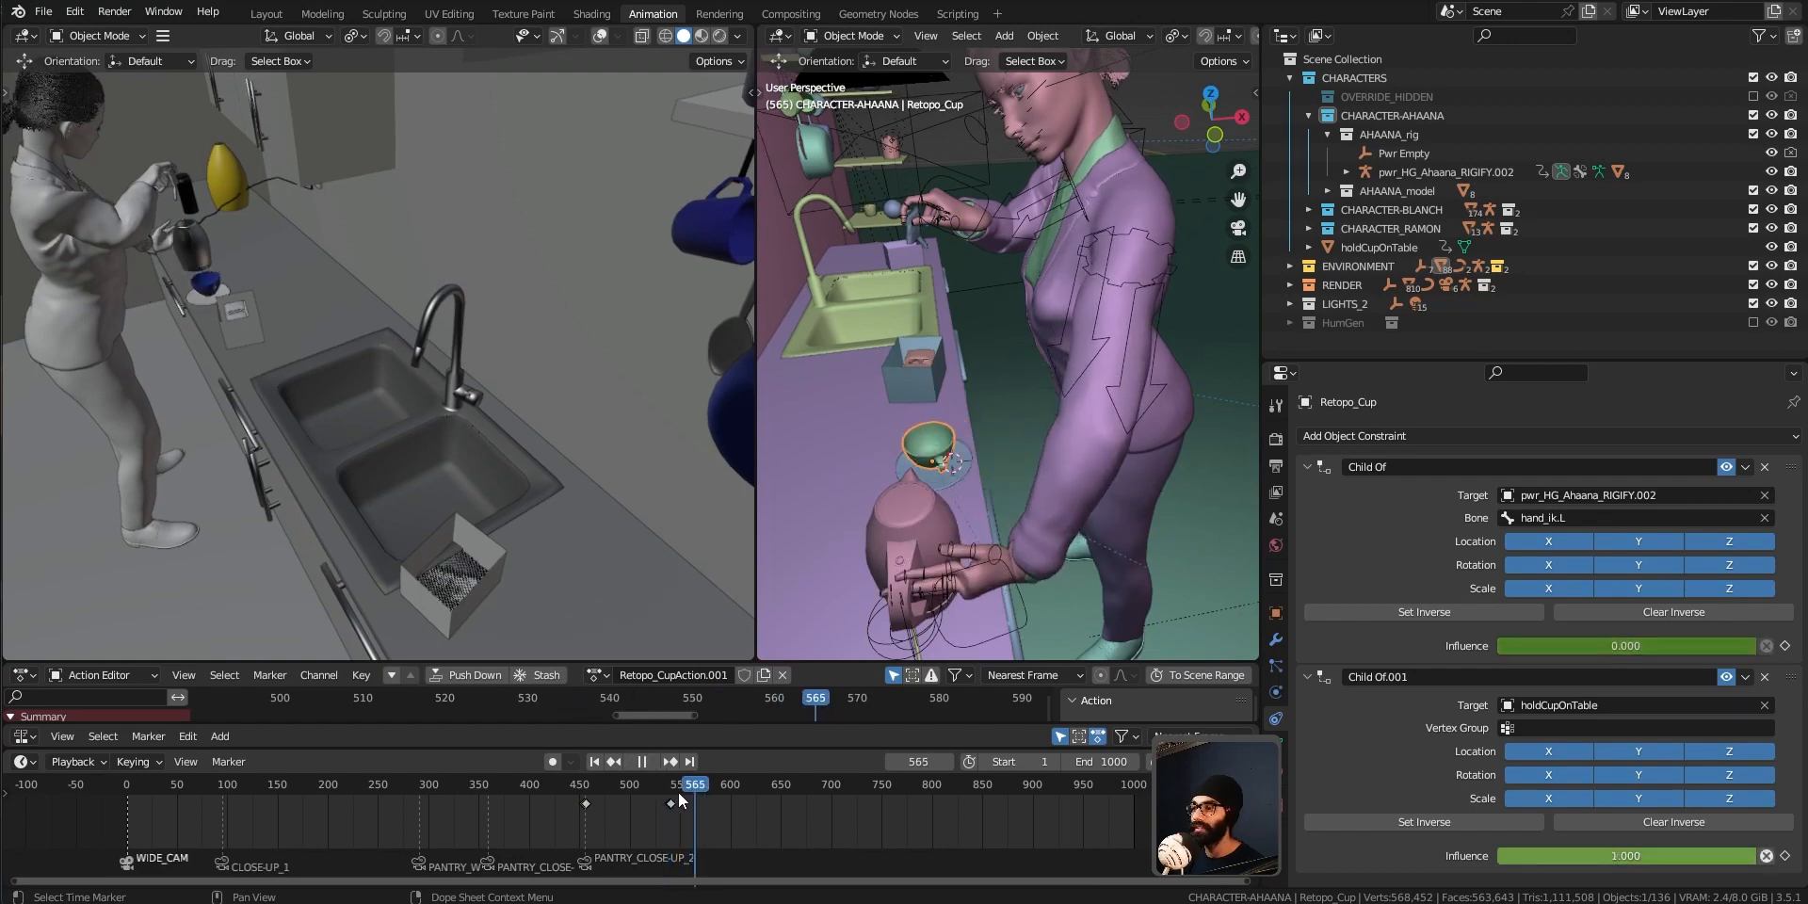
click(671, 796)
key(space)
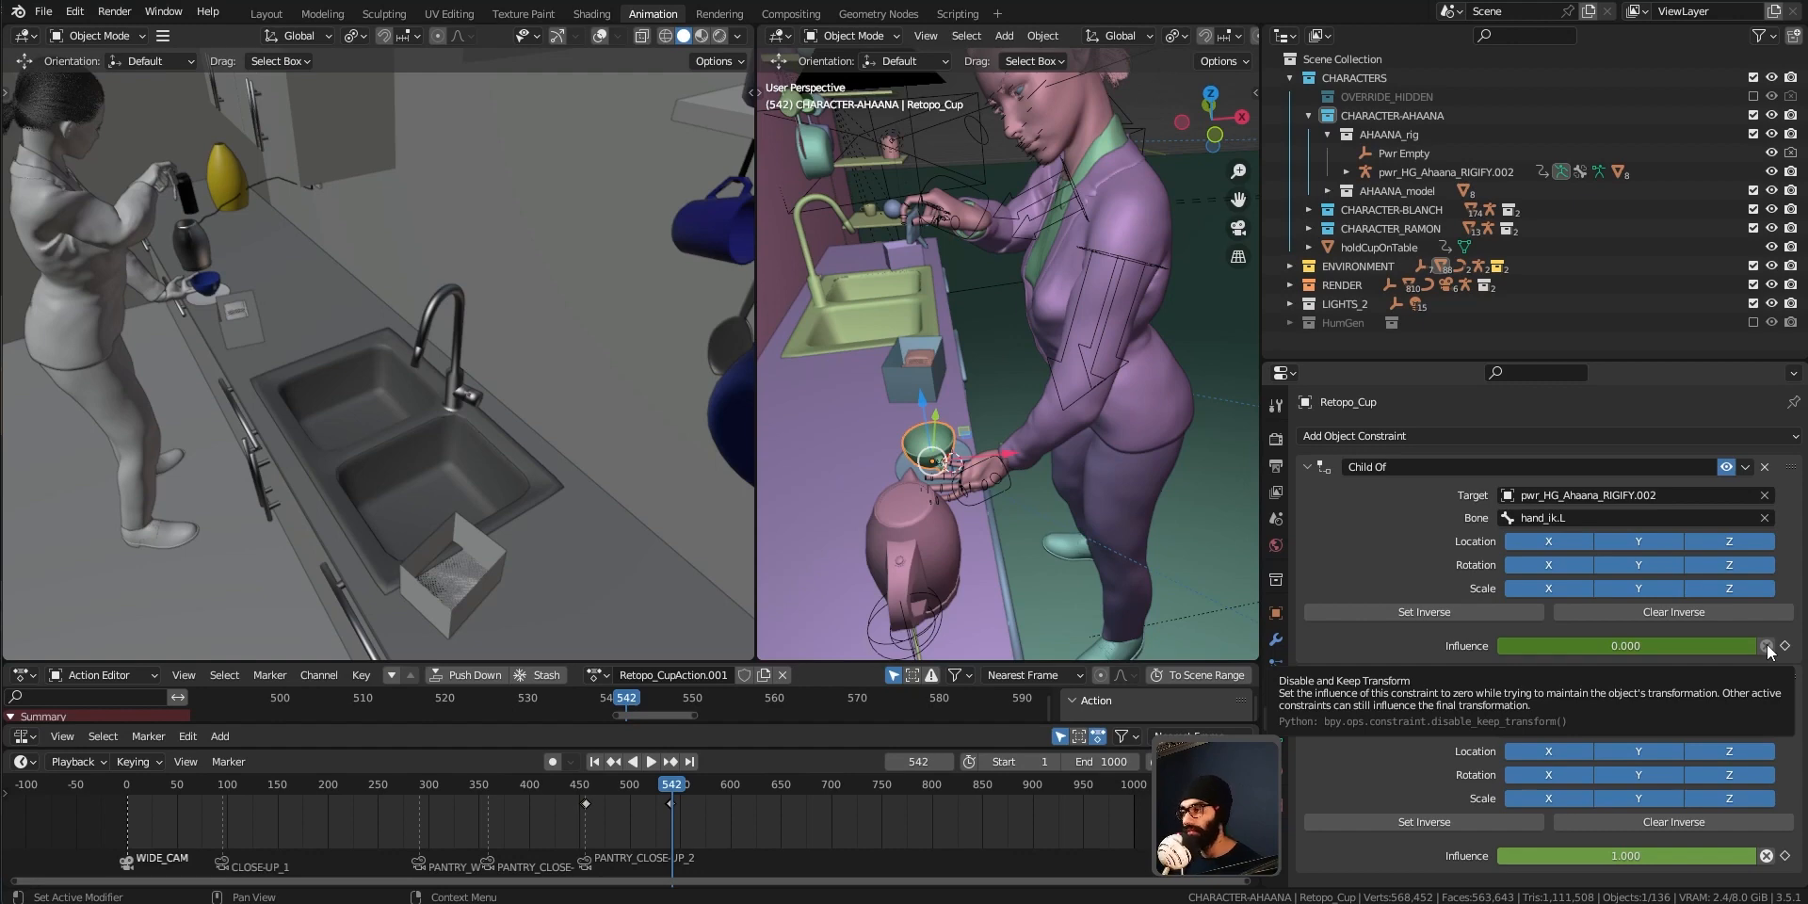
Step through frames 539 to 541 to compare the keyed influences of the cup's two Child Of constraints
key(Left)
key(Left)
key(Left)
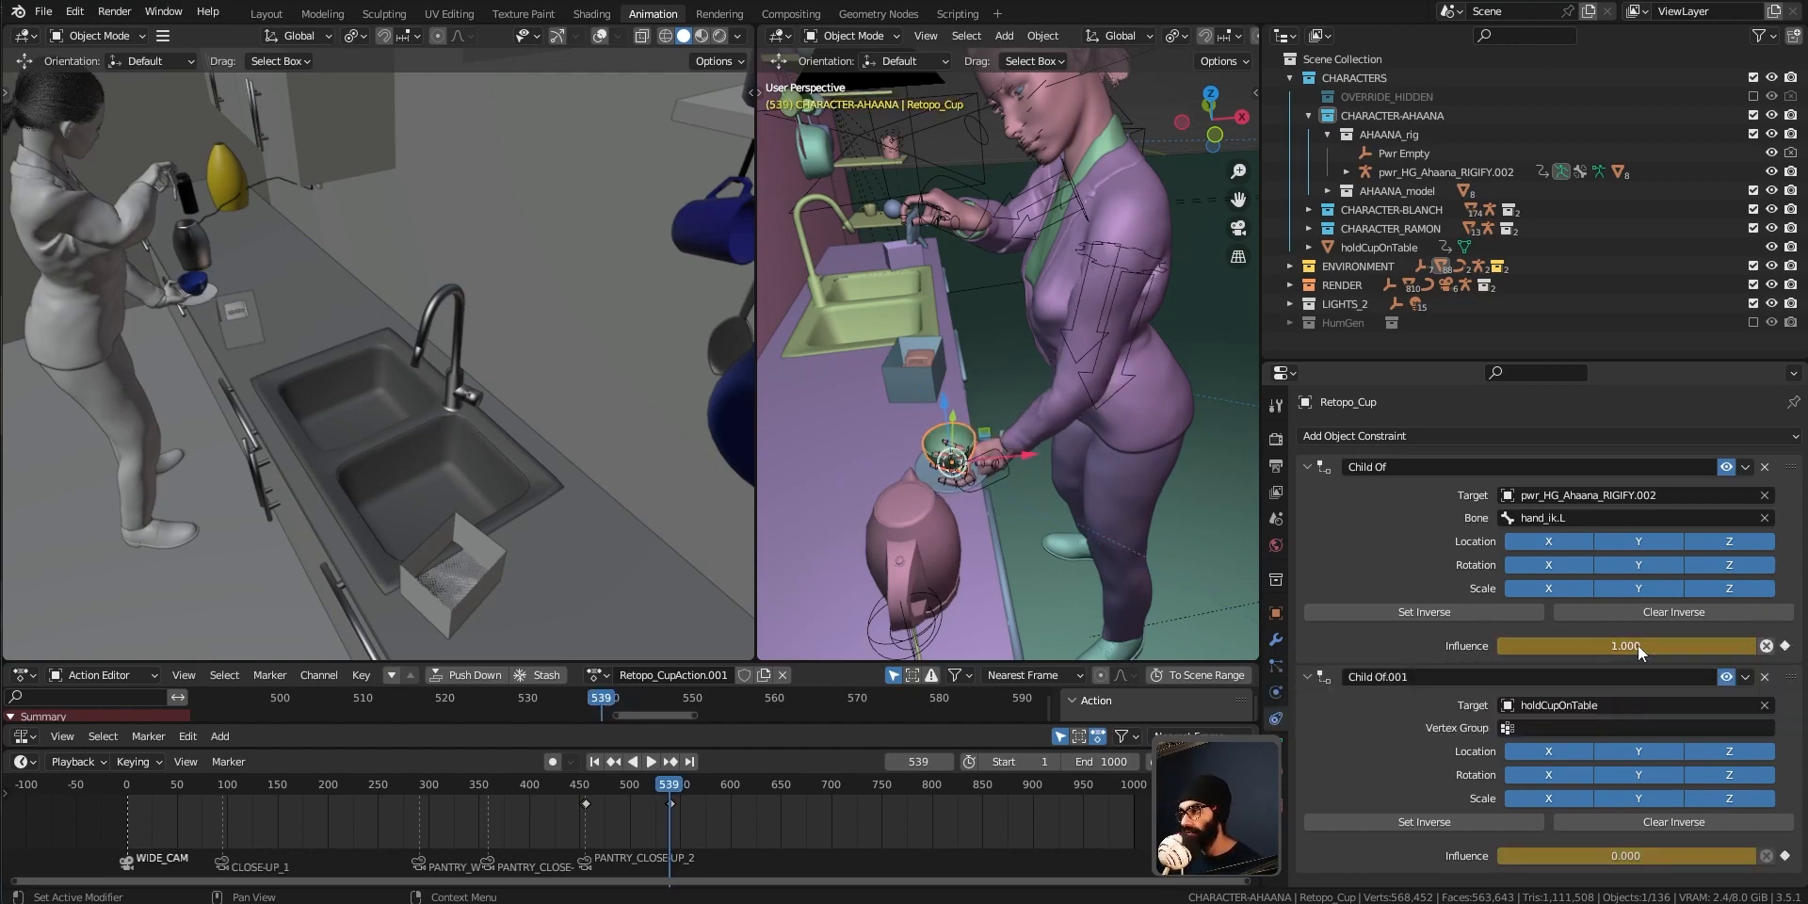
key(Right)
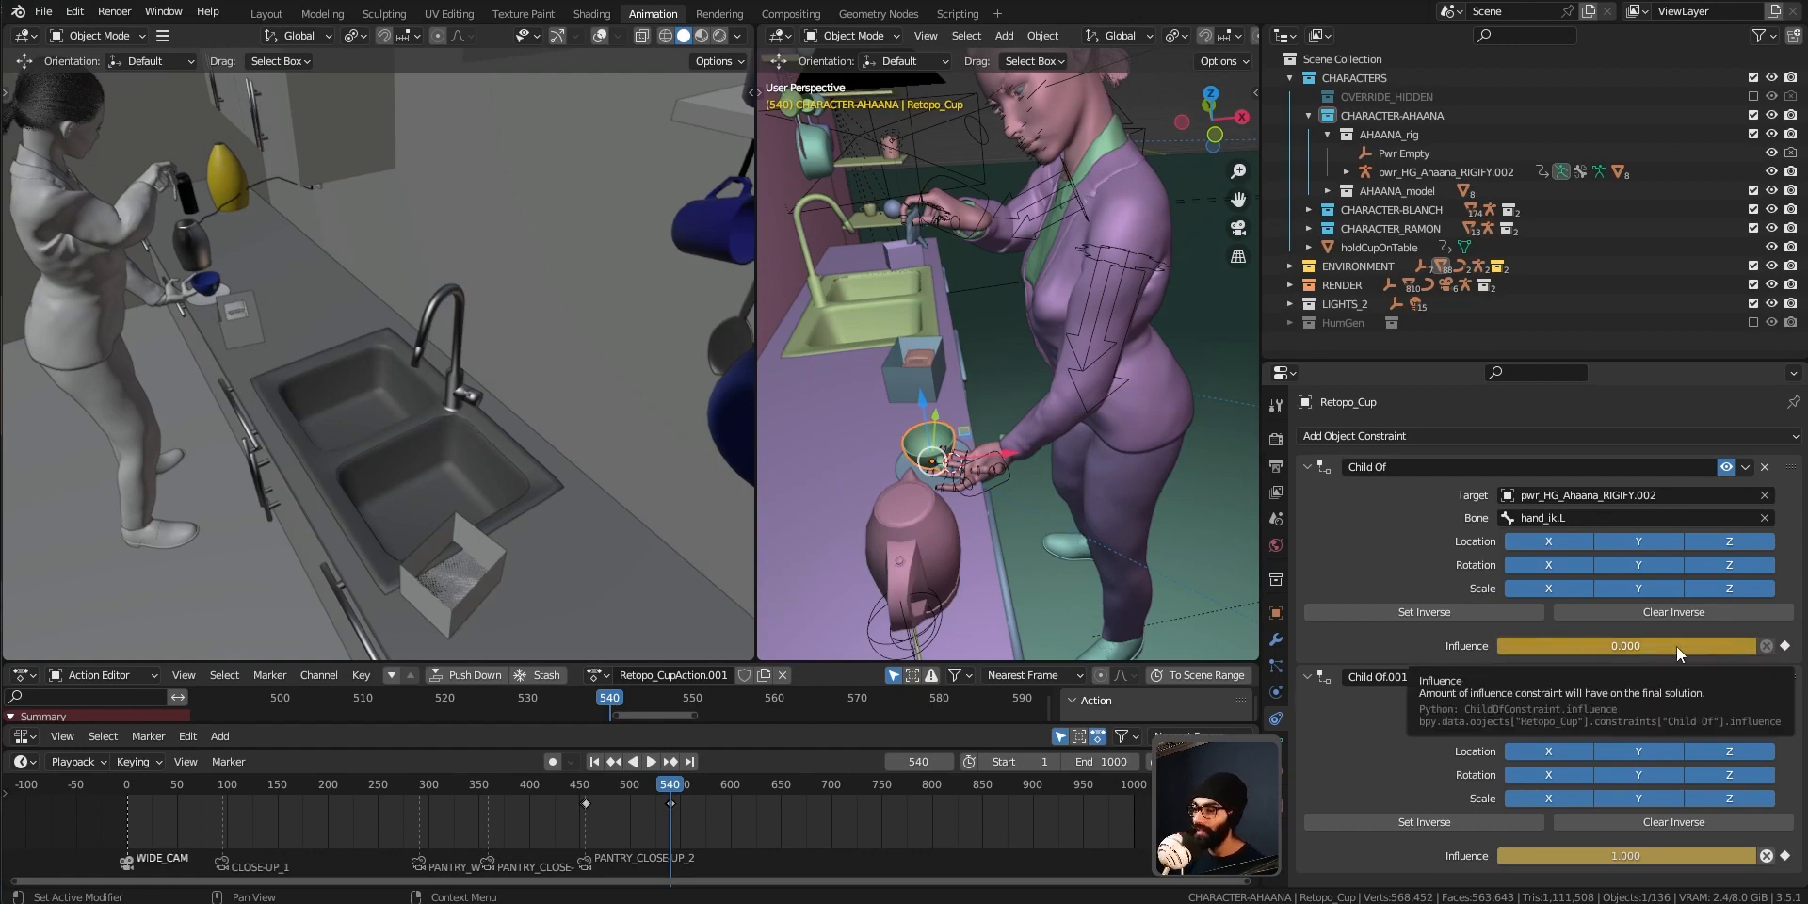
key(Right)
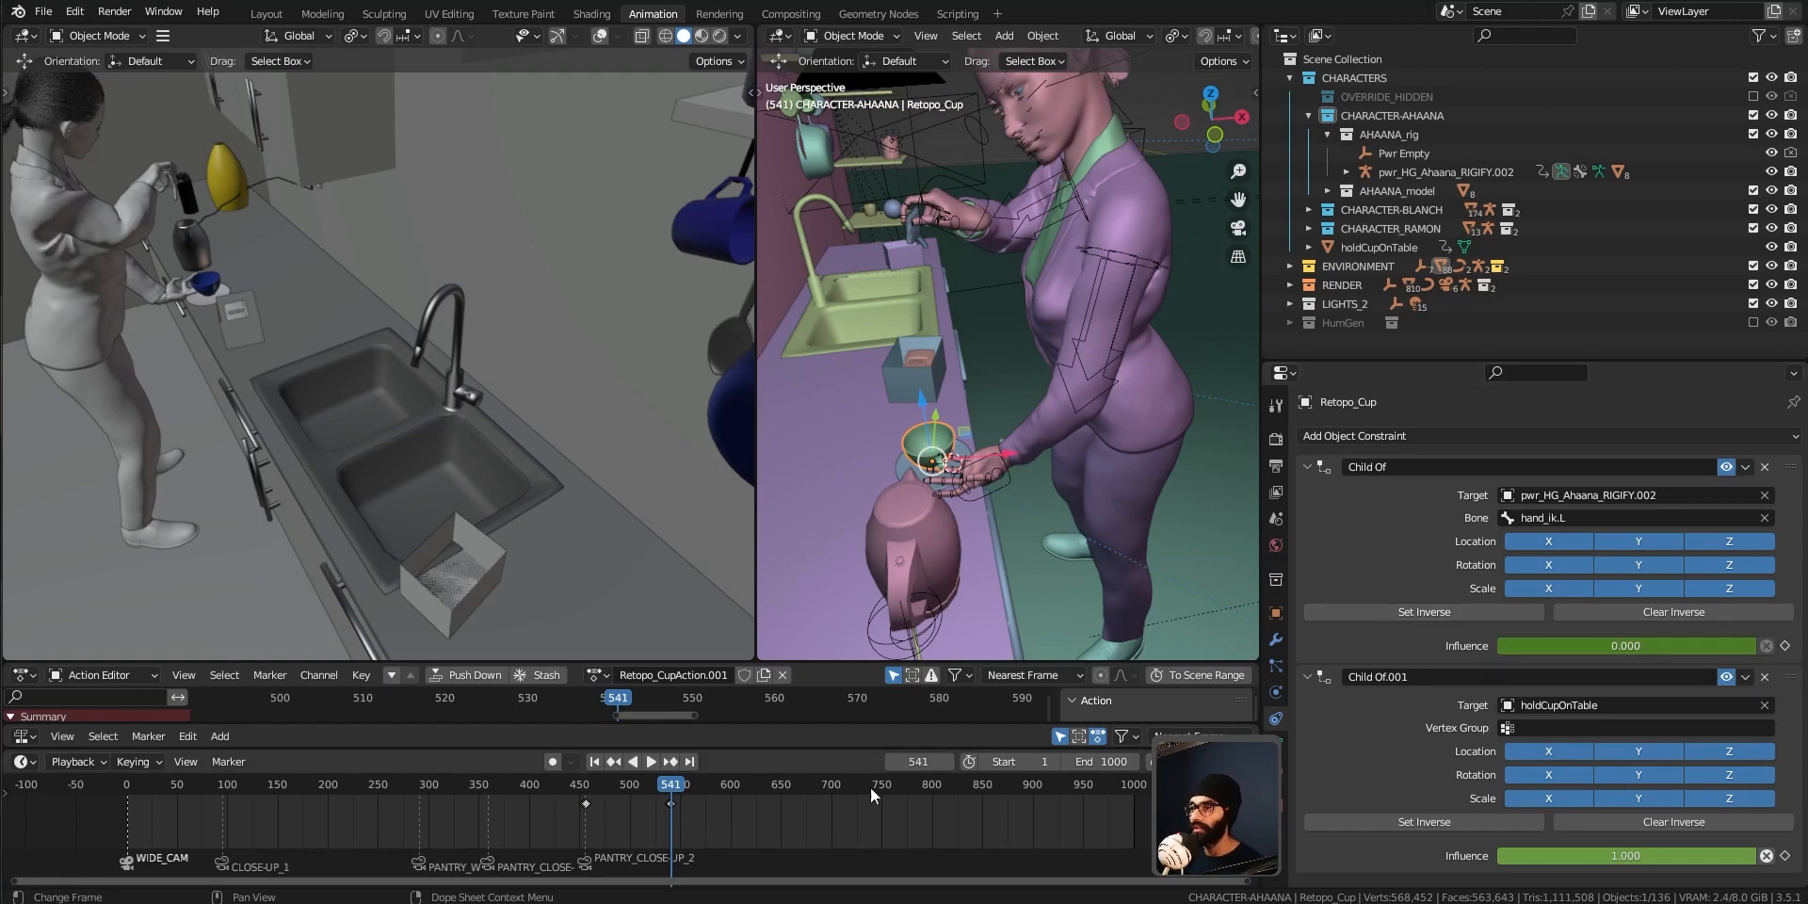
Inspect the cup from several angles, select its holdCupOnTable target object below the counter and reselect the cup
mouse_move(930, 462)
middle_down()
mouse_move(973, 469)
mouse_move(949, 468)
middle_up()
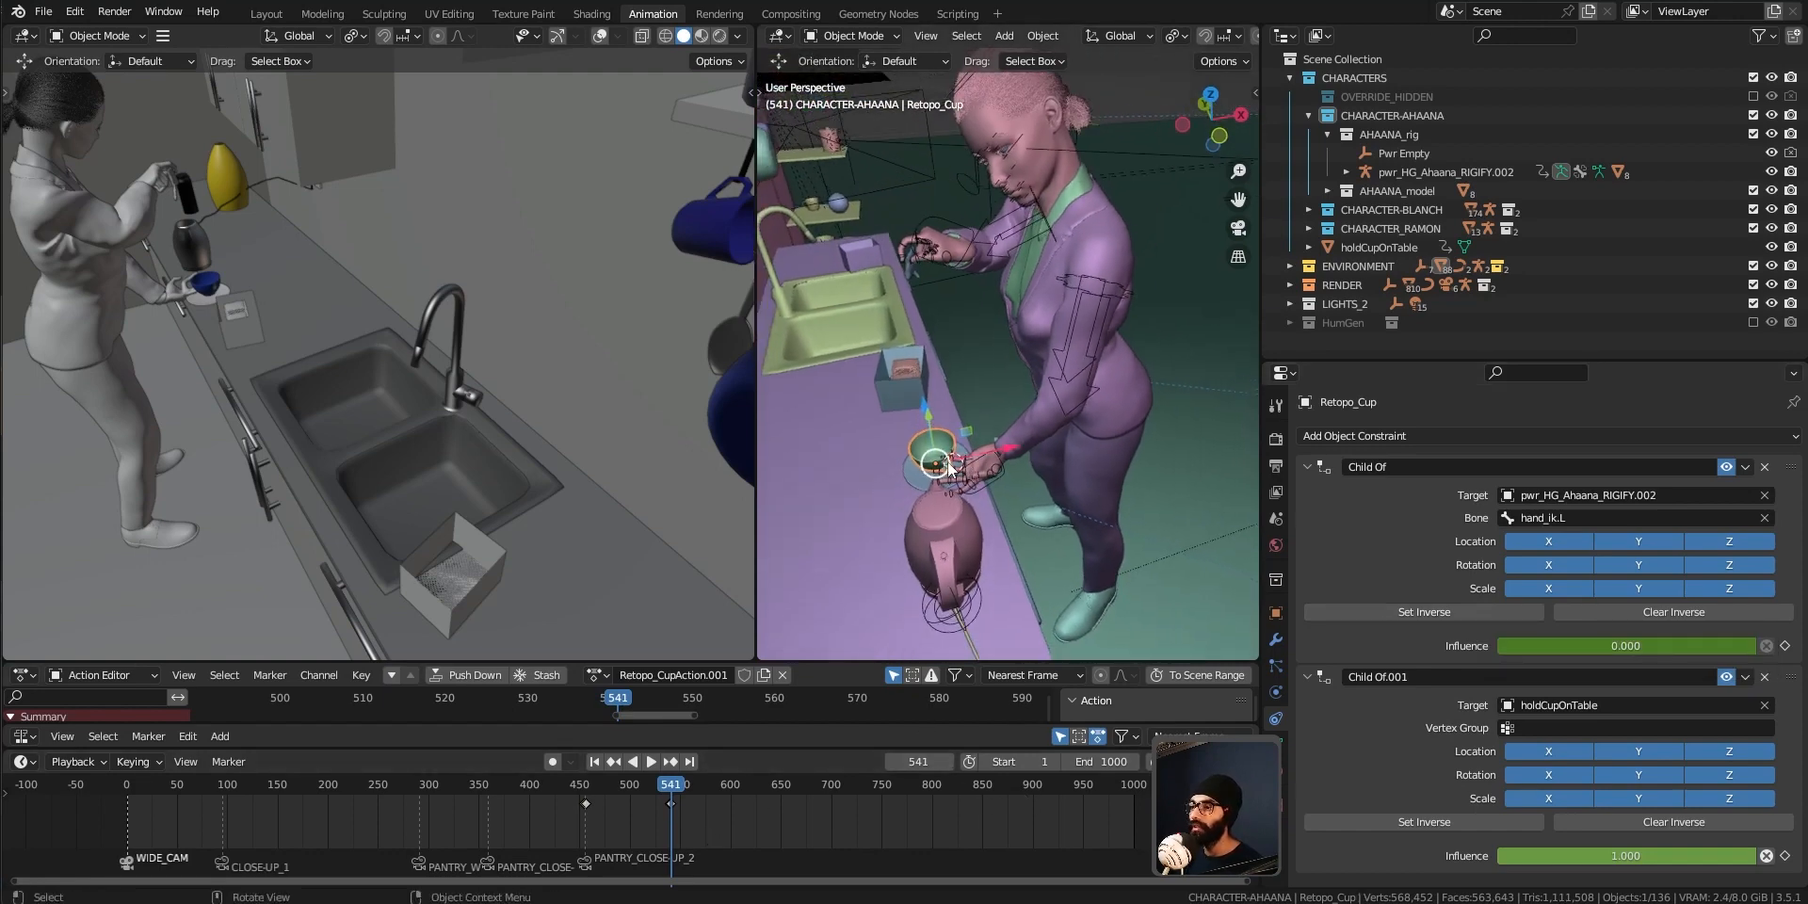
middle_drag(1013, 533, 1009, 486)
middle_drag(983, 540, 985, 502)
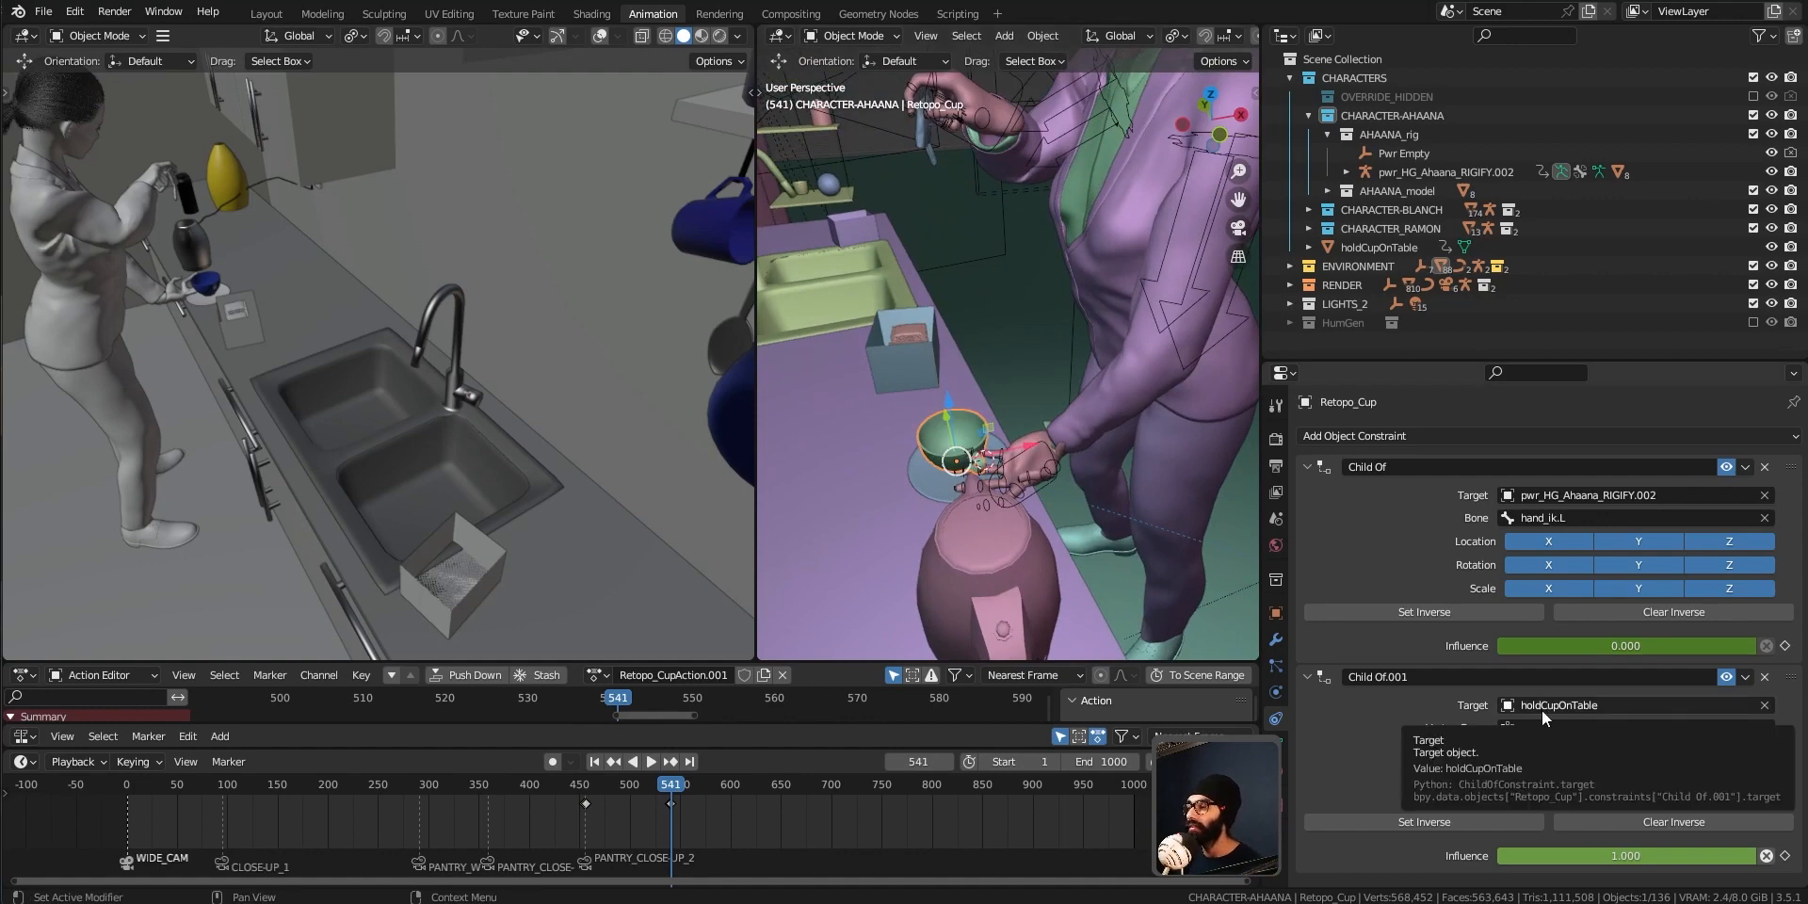
middle_drag(1122, 653, 976, 314)
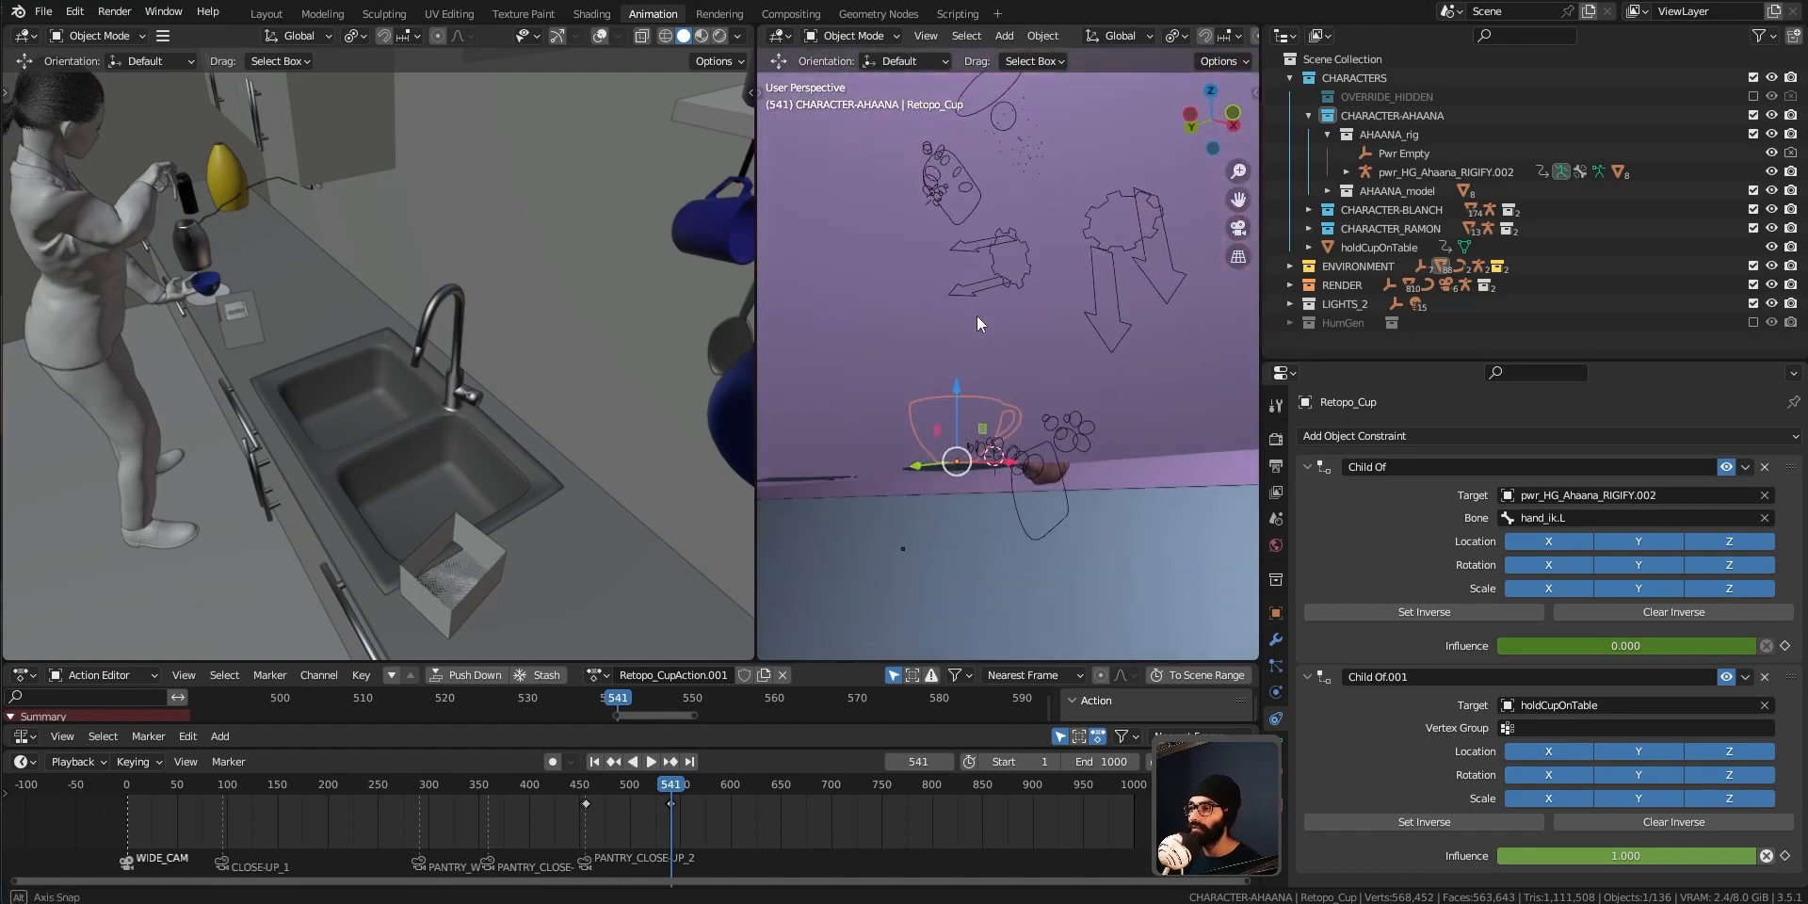
click(902, 549)
middle_drag(1004, 463, 1068, 537)
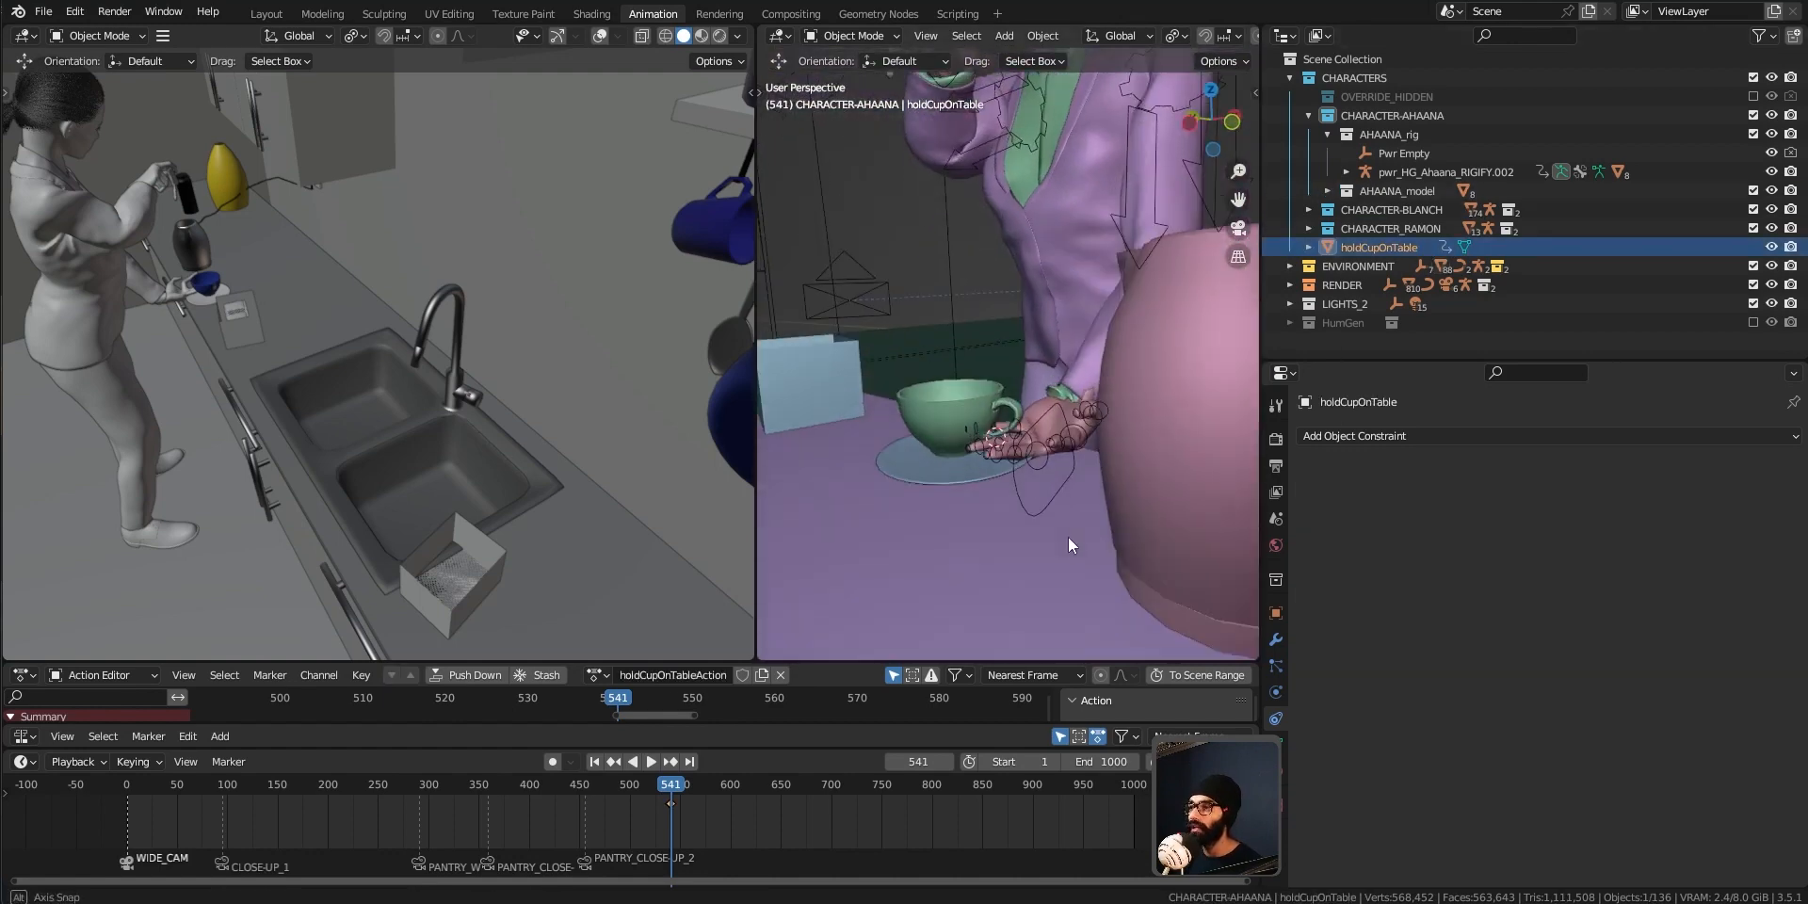
click(975, 415)
click(947, 406)
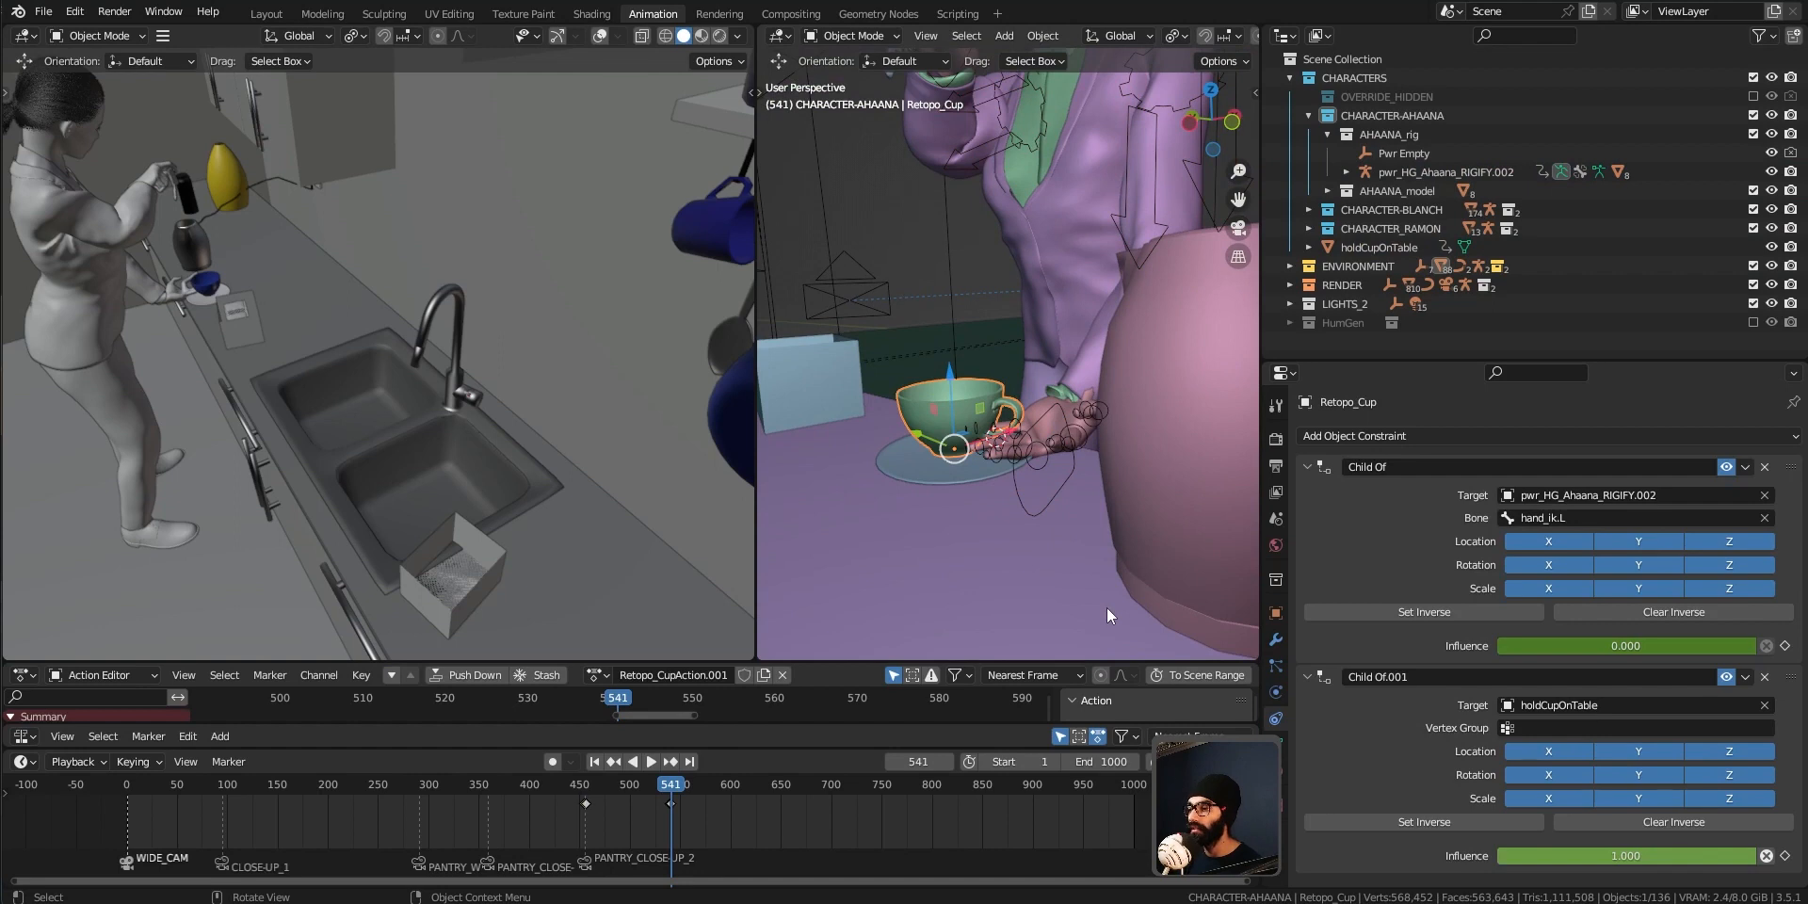
Step back to frame 539 and forward to frame 540 to check the cup's handover from hand to table
key(Left)
key(Left)
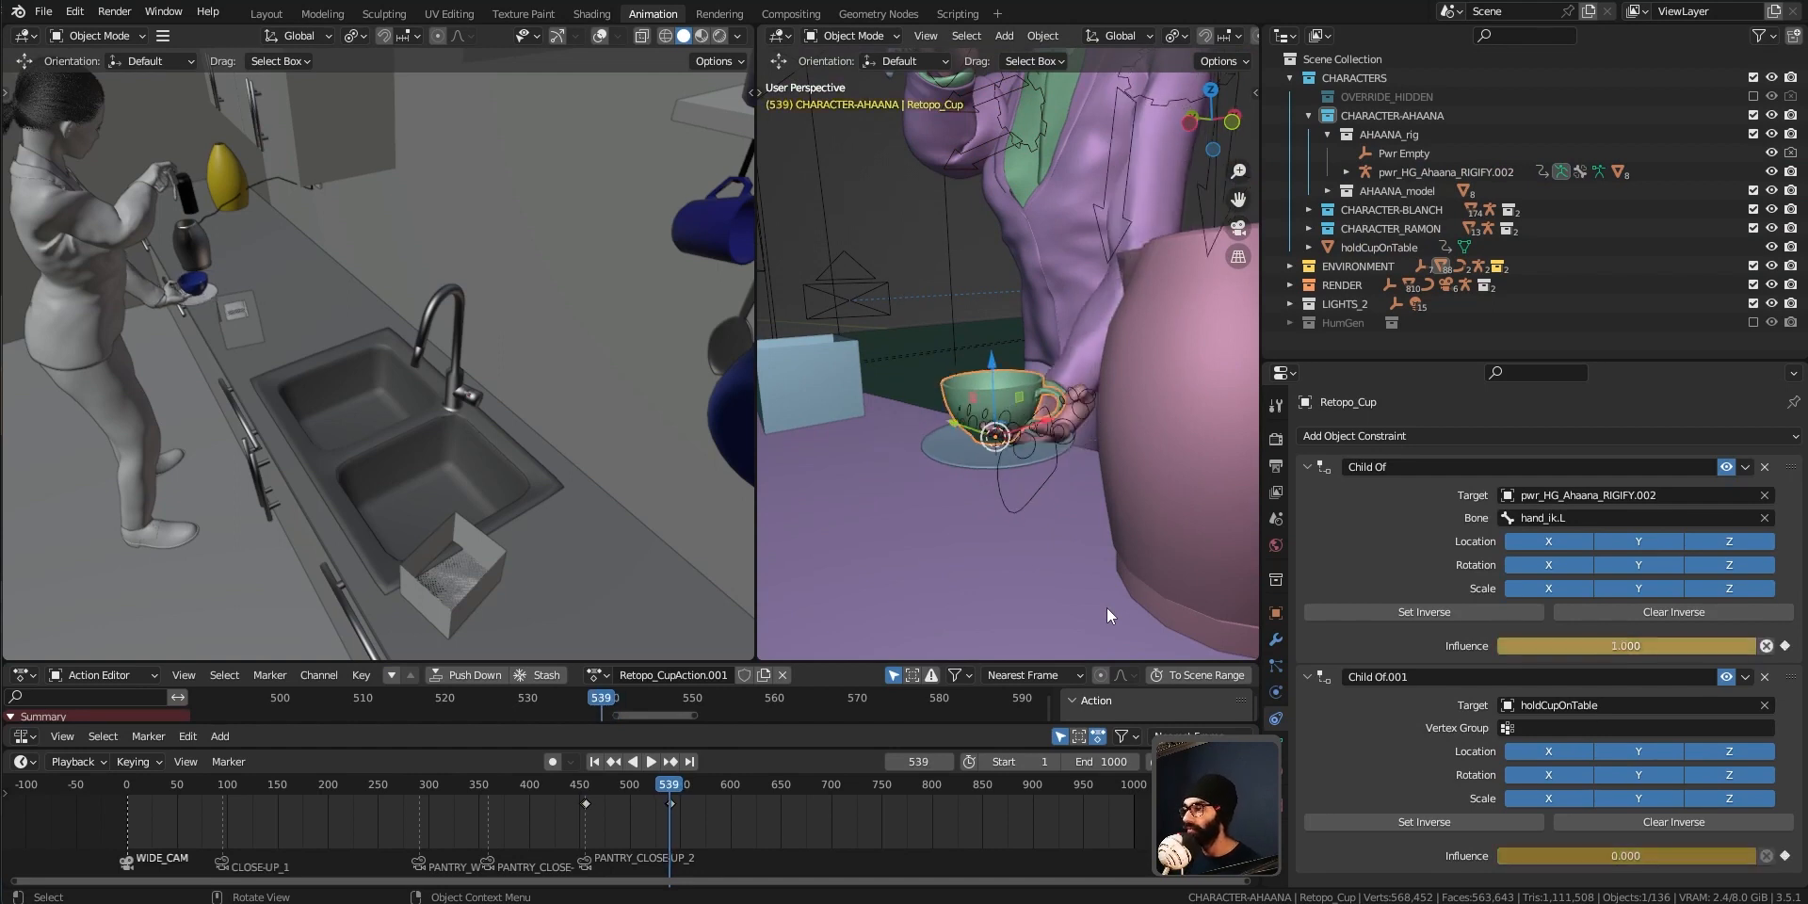
key(Right)
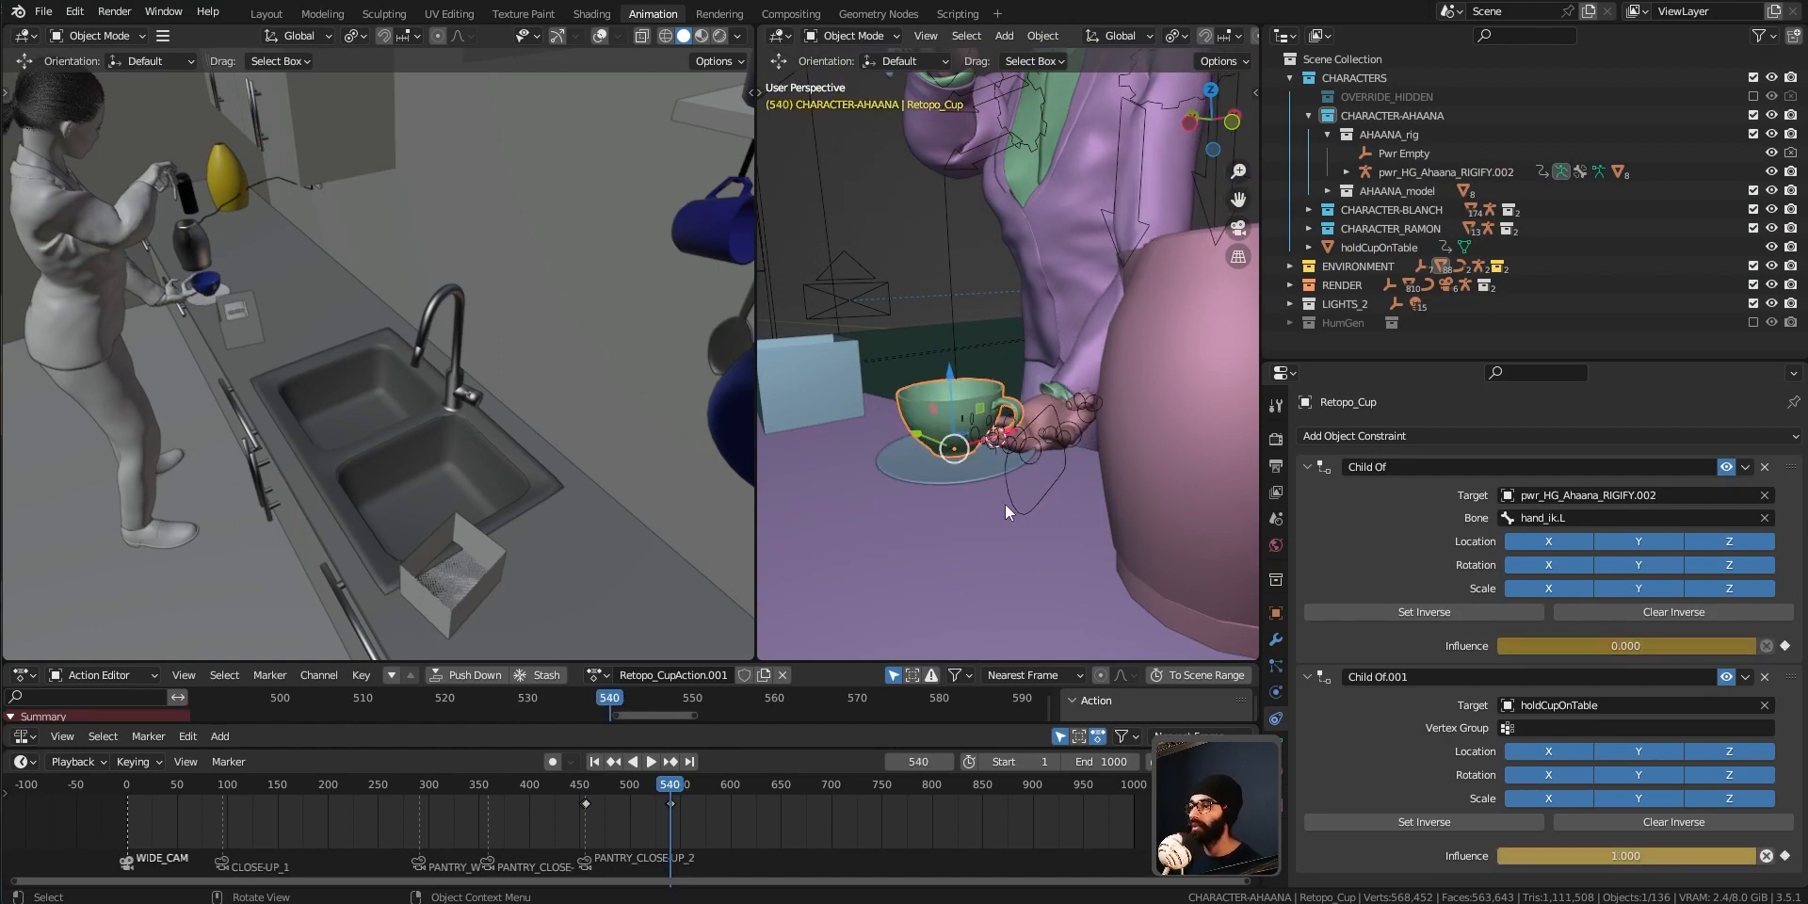
Play the animation from frame 540 to 566 while viewing the cup and character around the counter, and save the file
middle_drag(1003, 505, 1007, 505)
middle_drag(1025, 448, 997, 509)
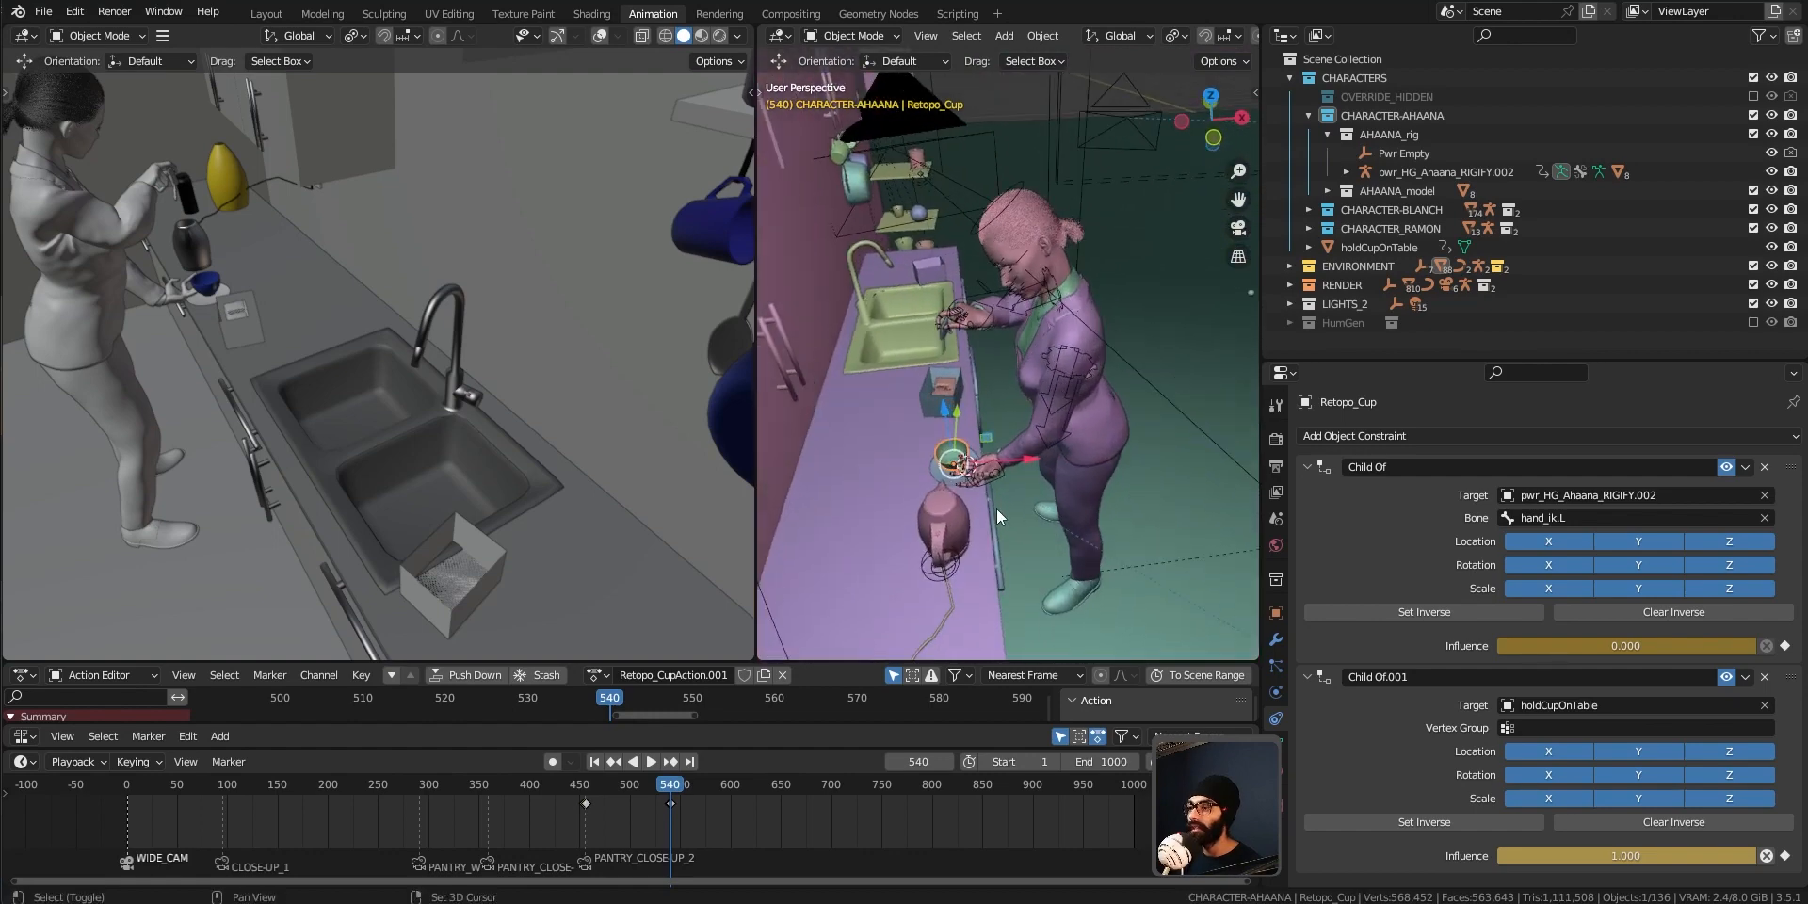
key(space)
mouse_move(947, 584)
middle_down()
mouse_move(967, 477)
mouse_move(970, 625)
mouse_move(968, 592)
middle_up()
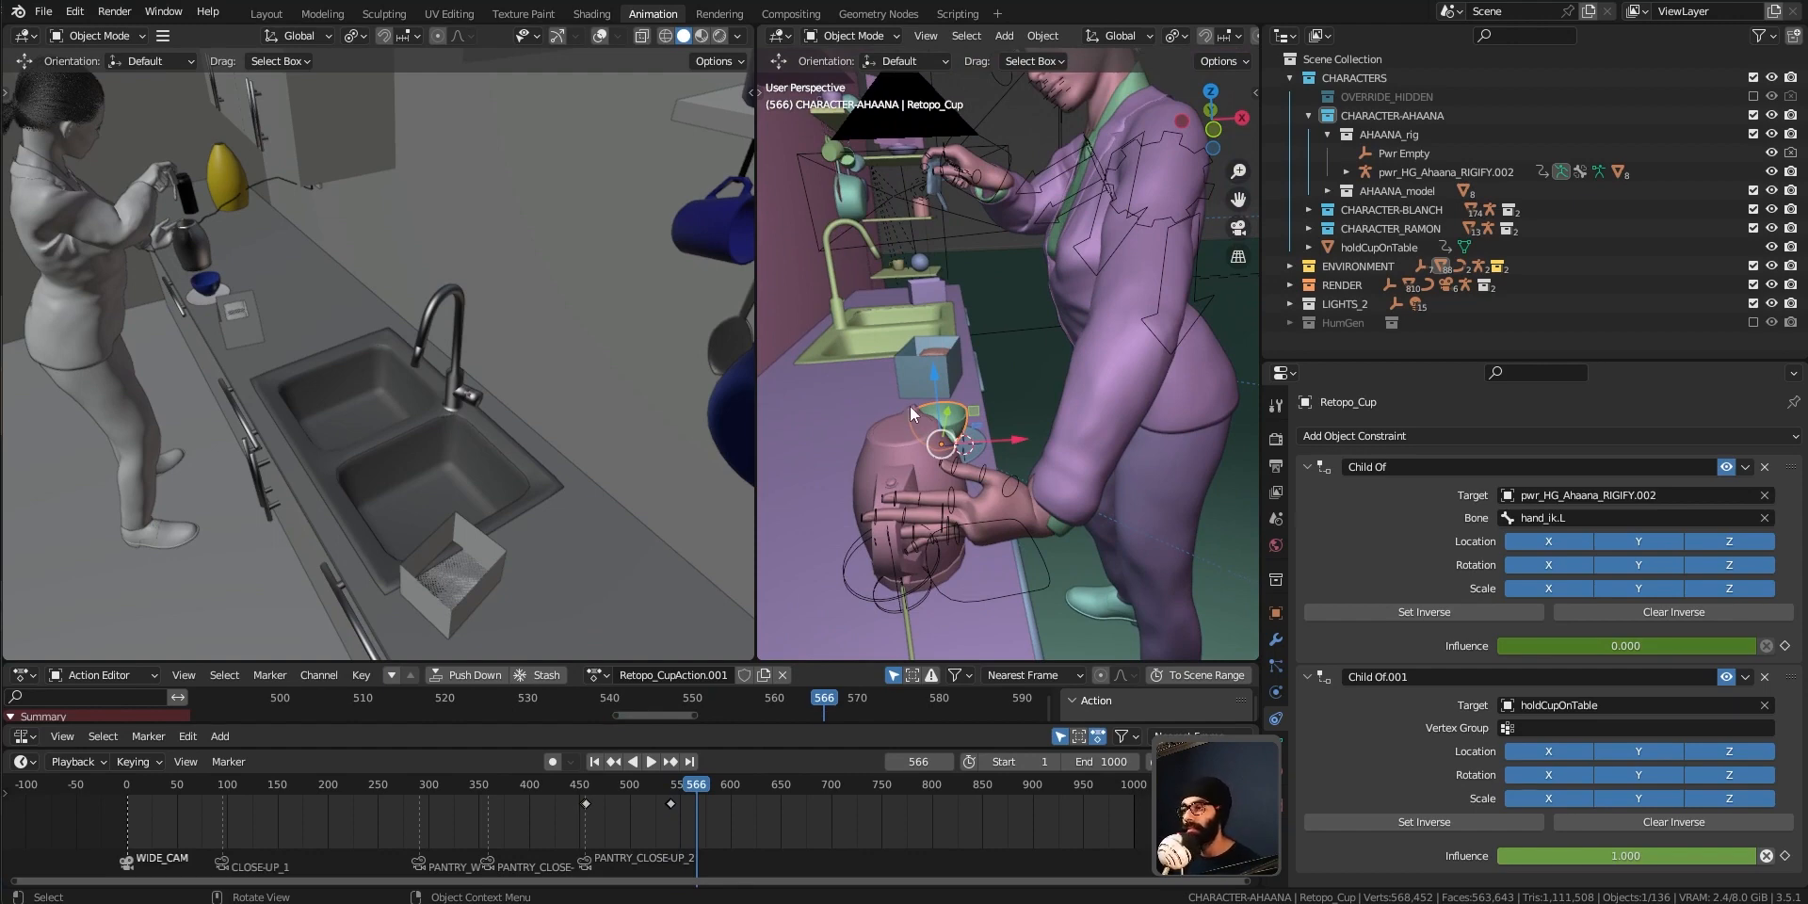
middle_drag(896, 512, 1013, 443)
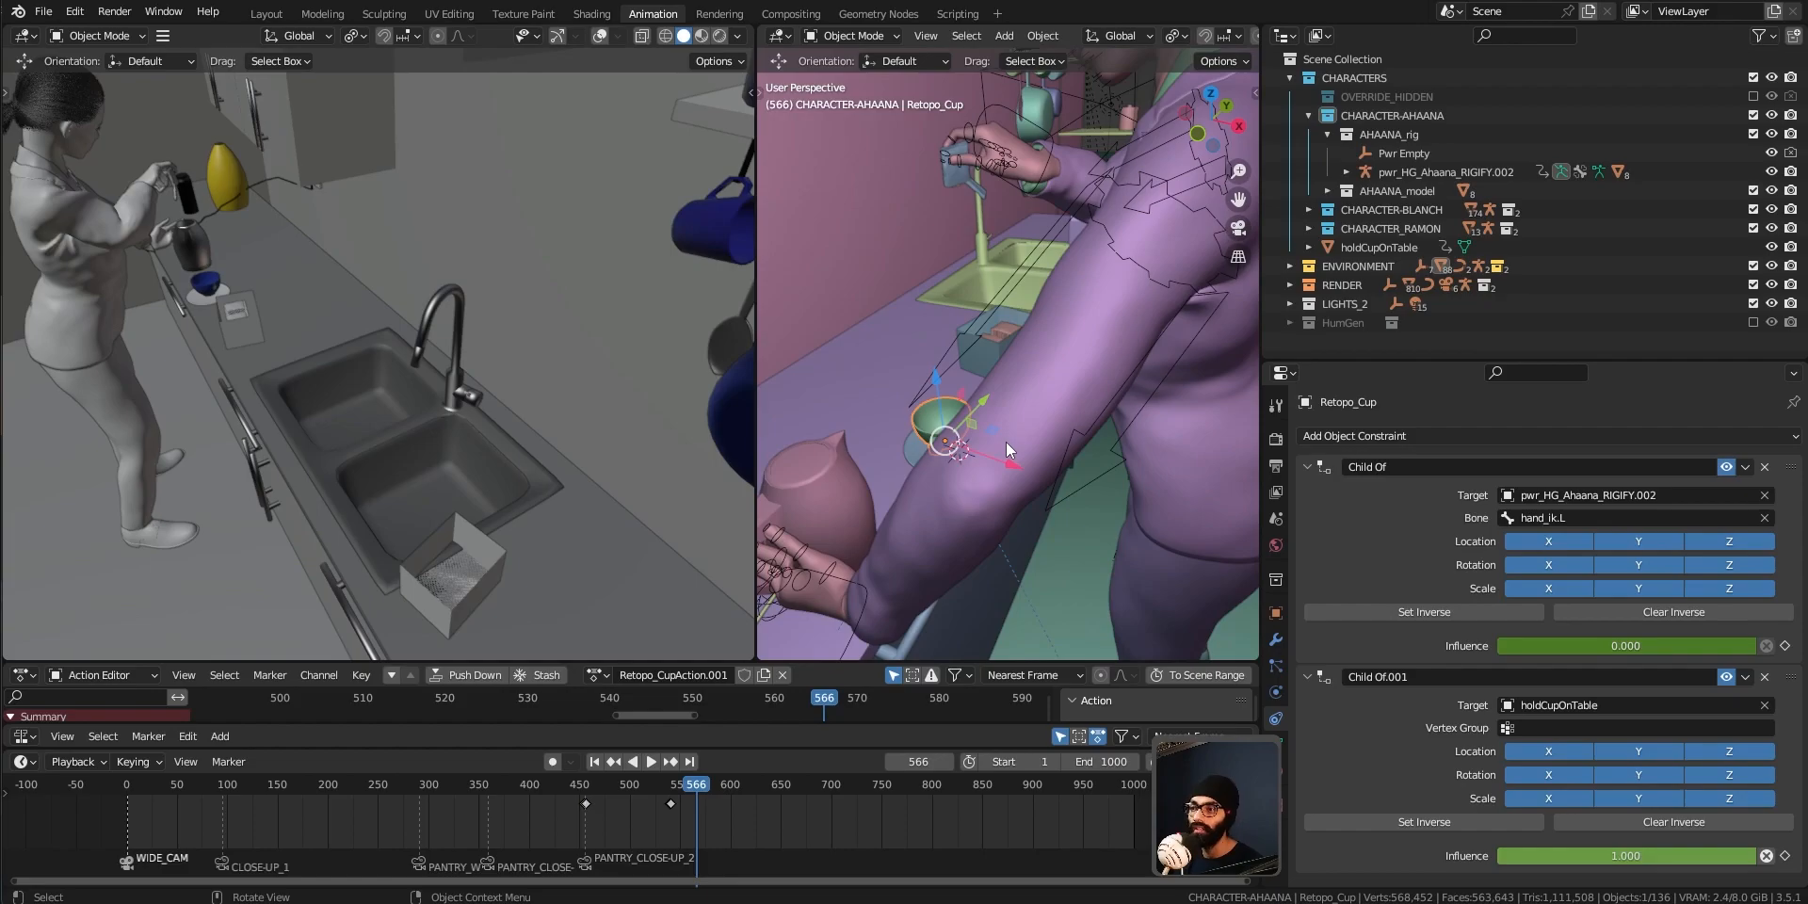
key(ctrl+s)
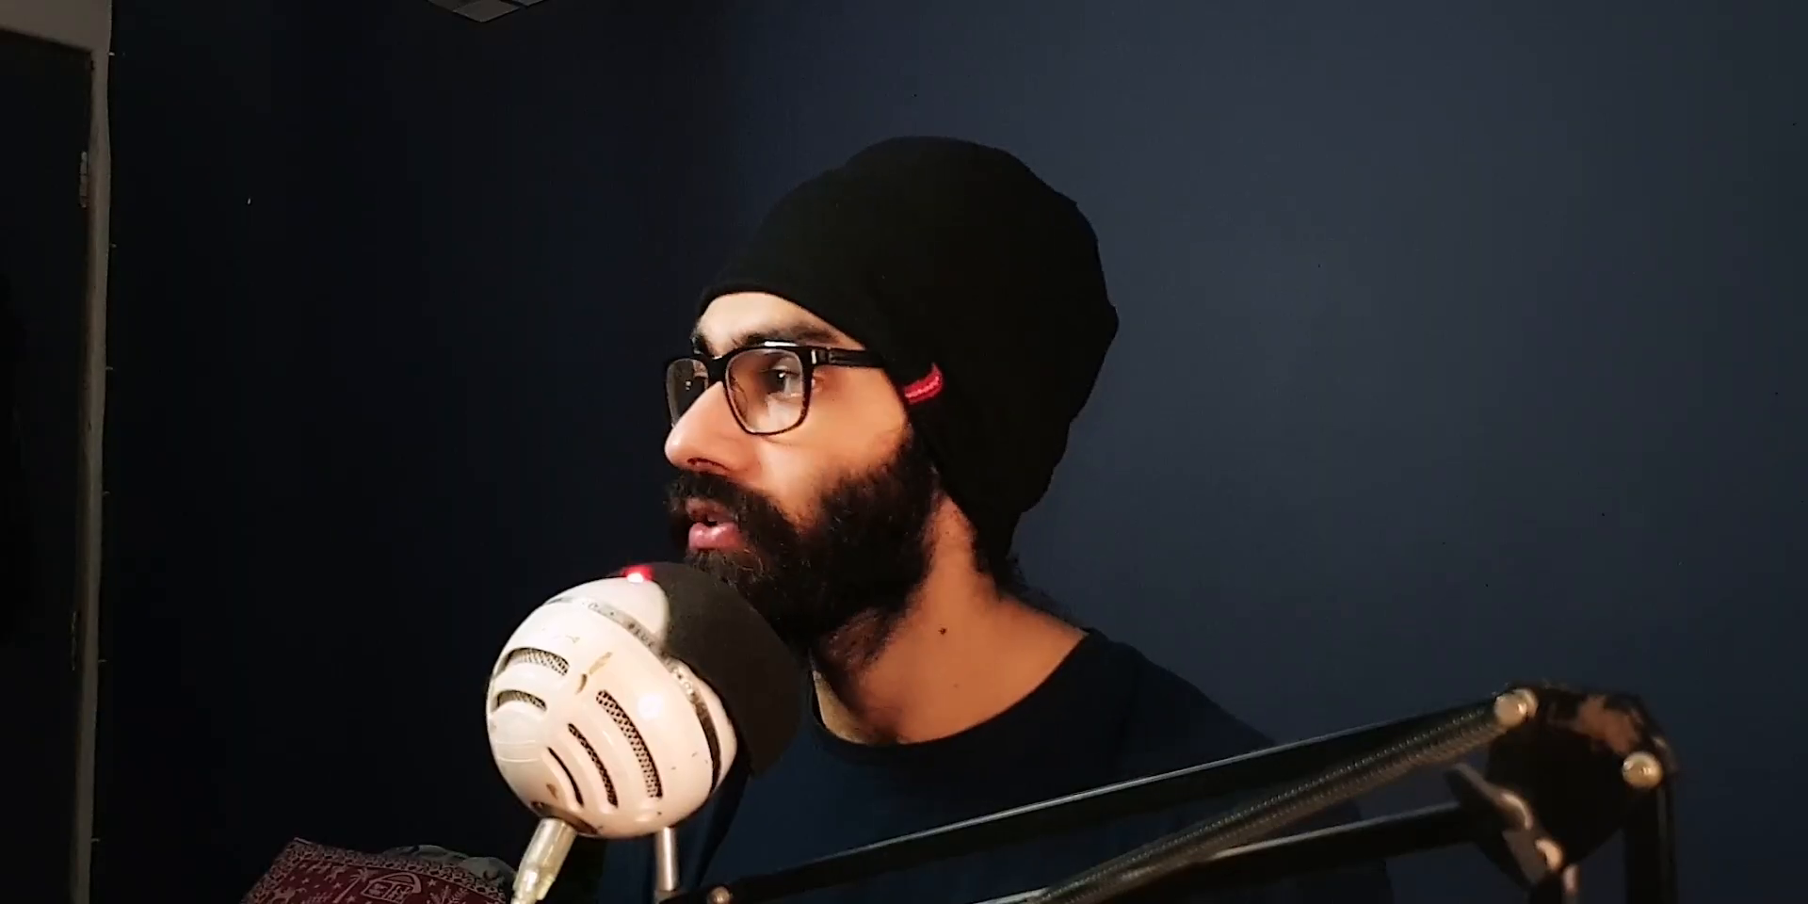